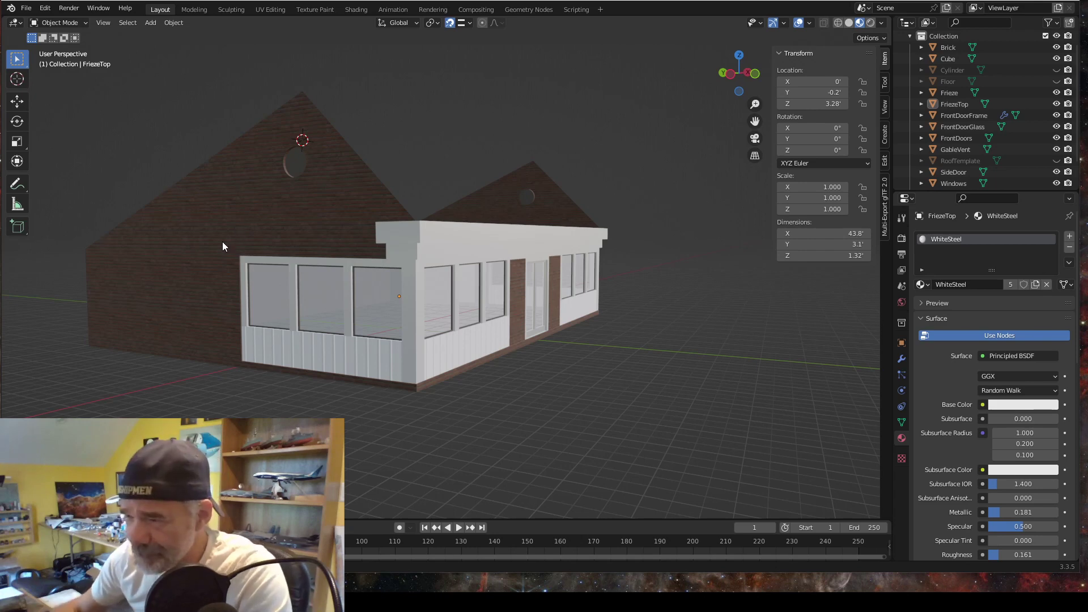
scroll(305, 233, up, 3)
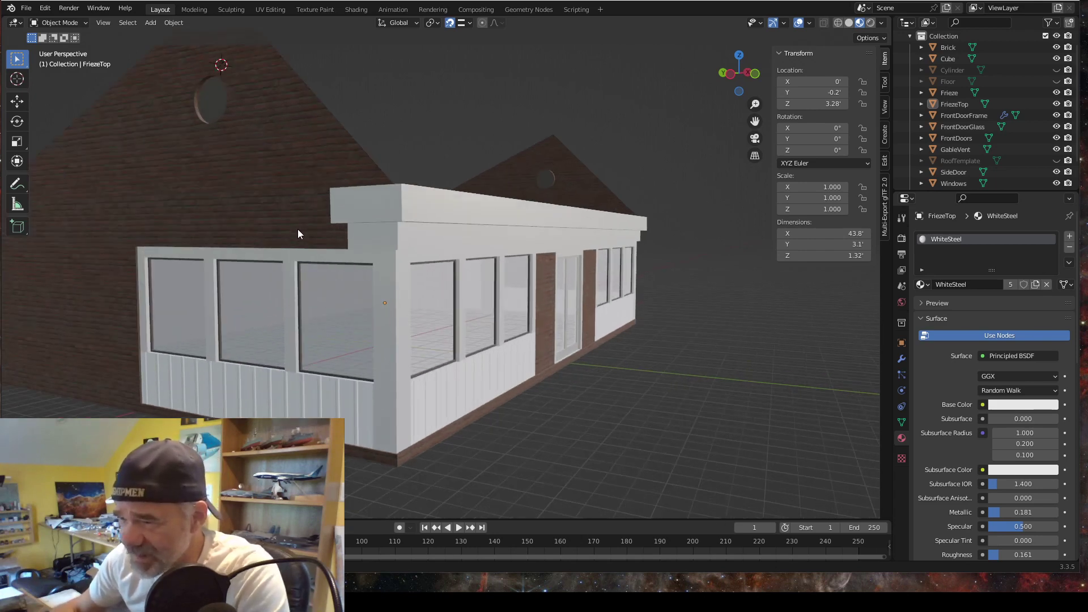
scroll(298, 233, up, 2)
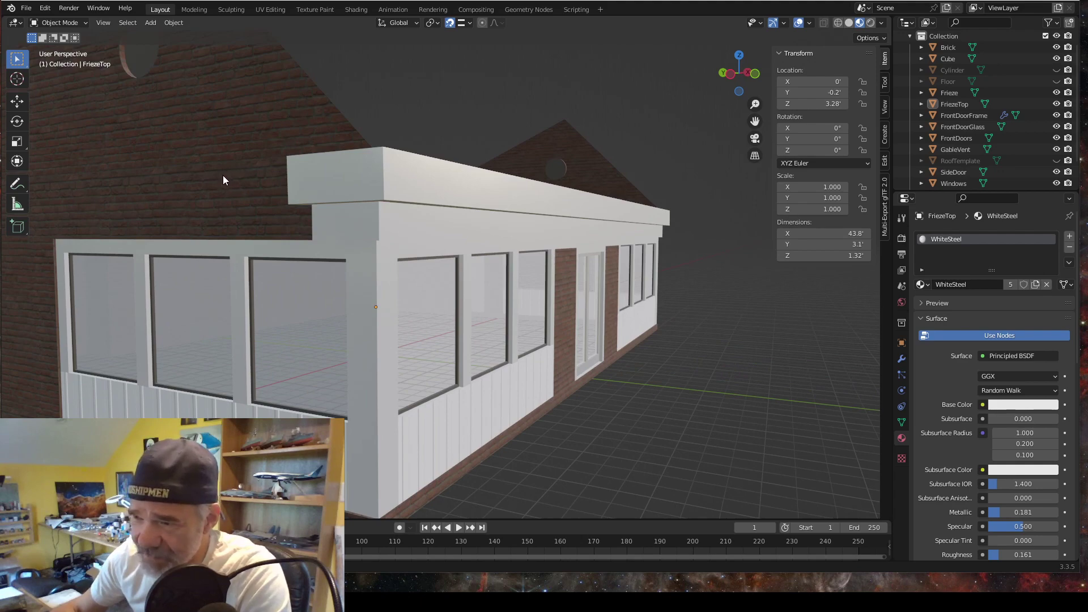
scroll(312, 271, down, 3)
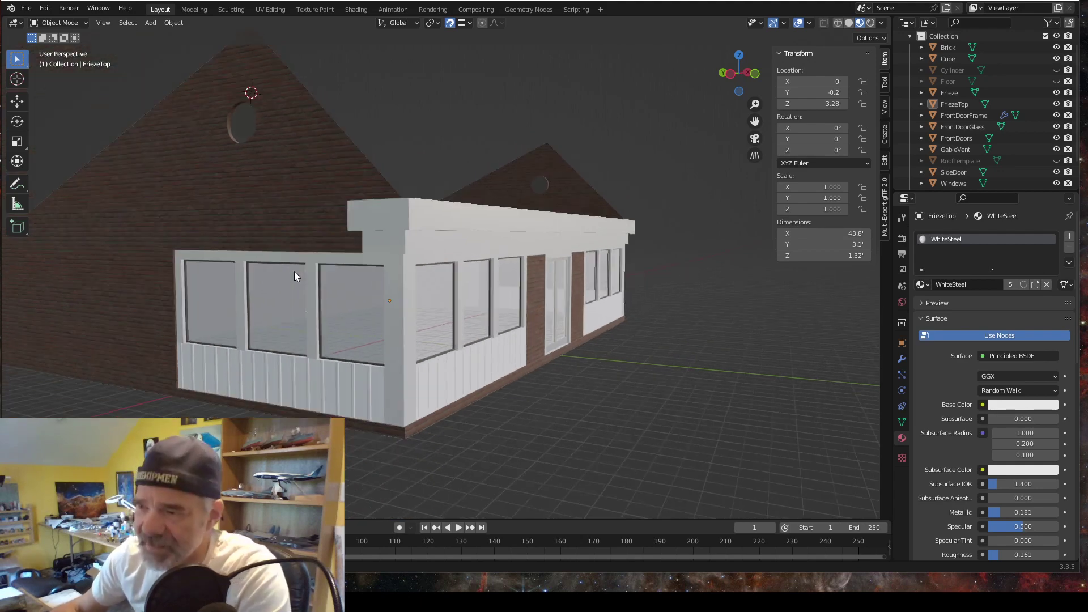
scroll(297, 277, down, 2)
scroll(304, 279, down, 2)
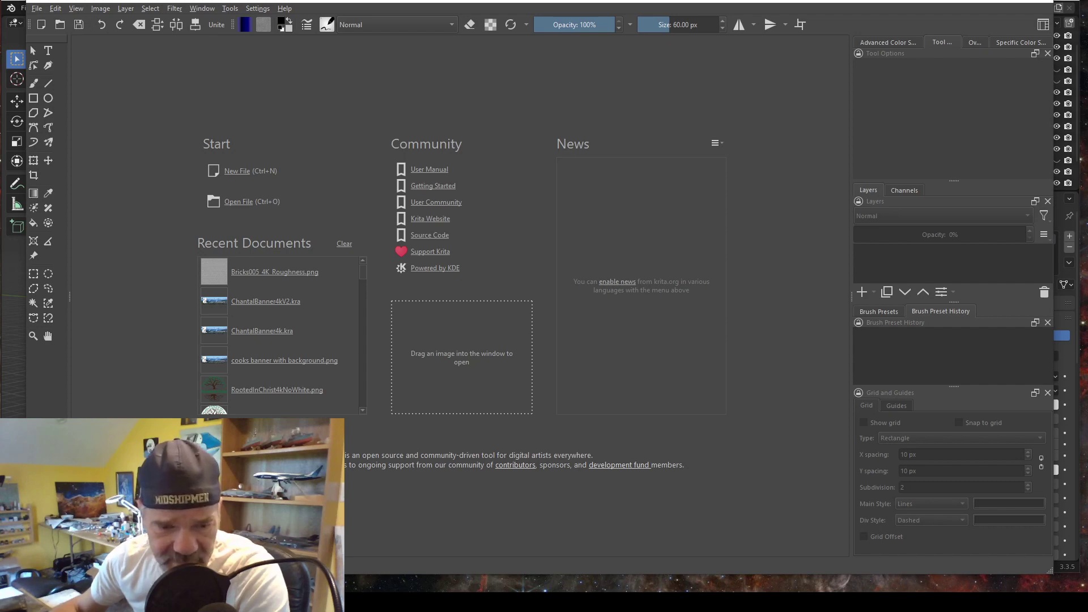
Step: Switch to File Explorer, look over the texture maps in the Bricks080A folder, and return to Krita
key(alt+Tab)
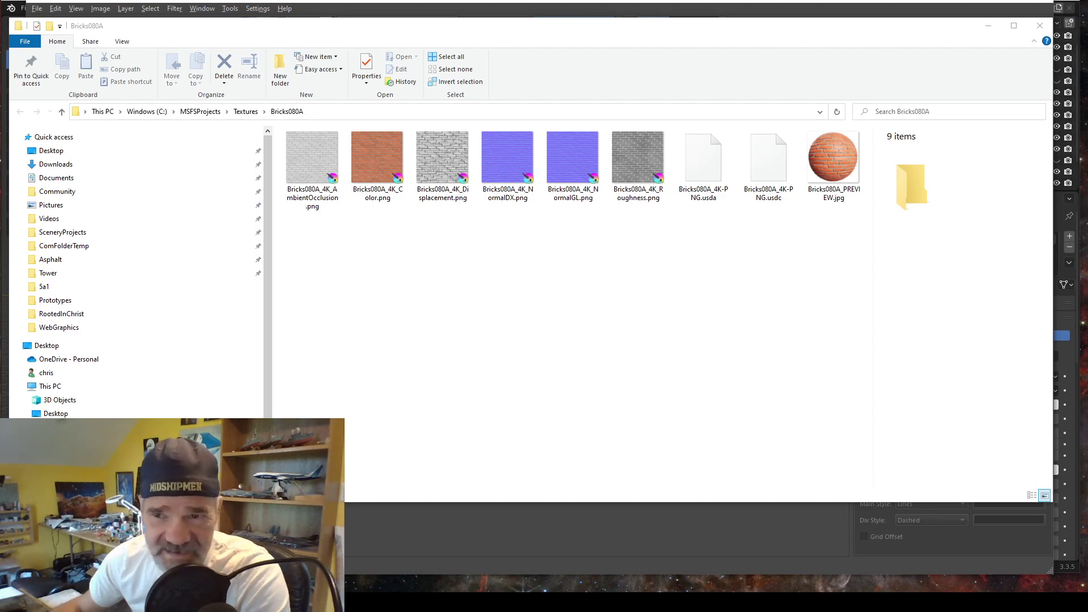
key(alt+Tab)
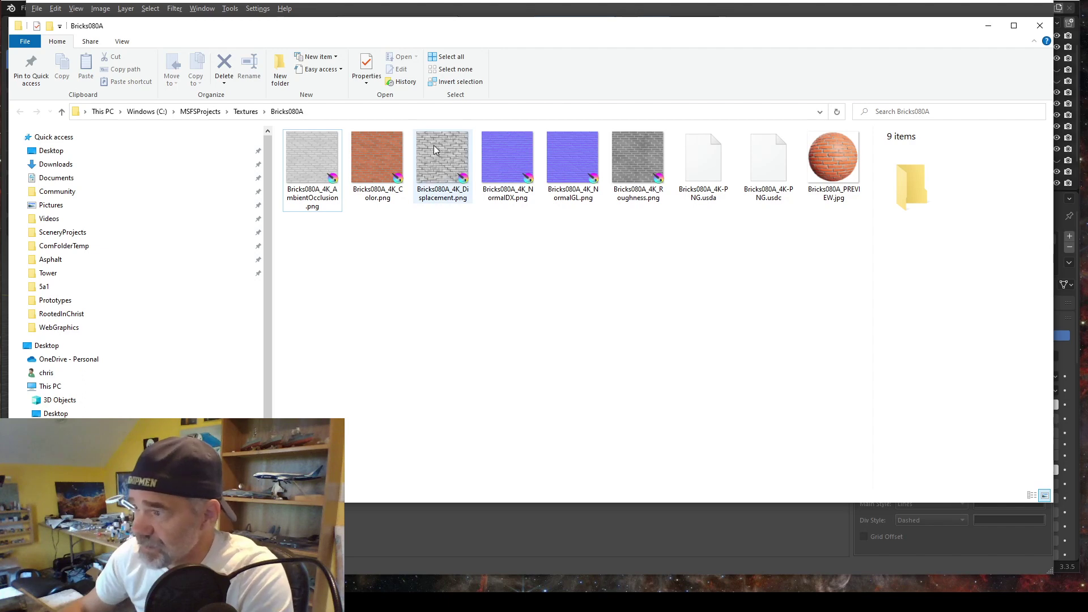
click(988, 27)
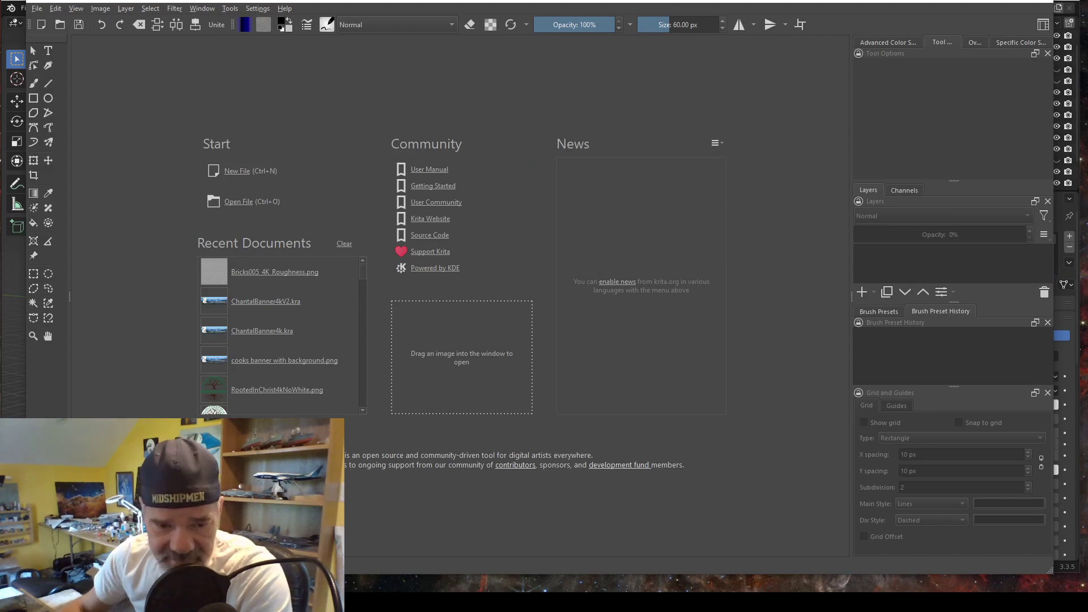
key(alt+Tab)
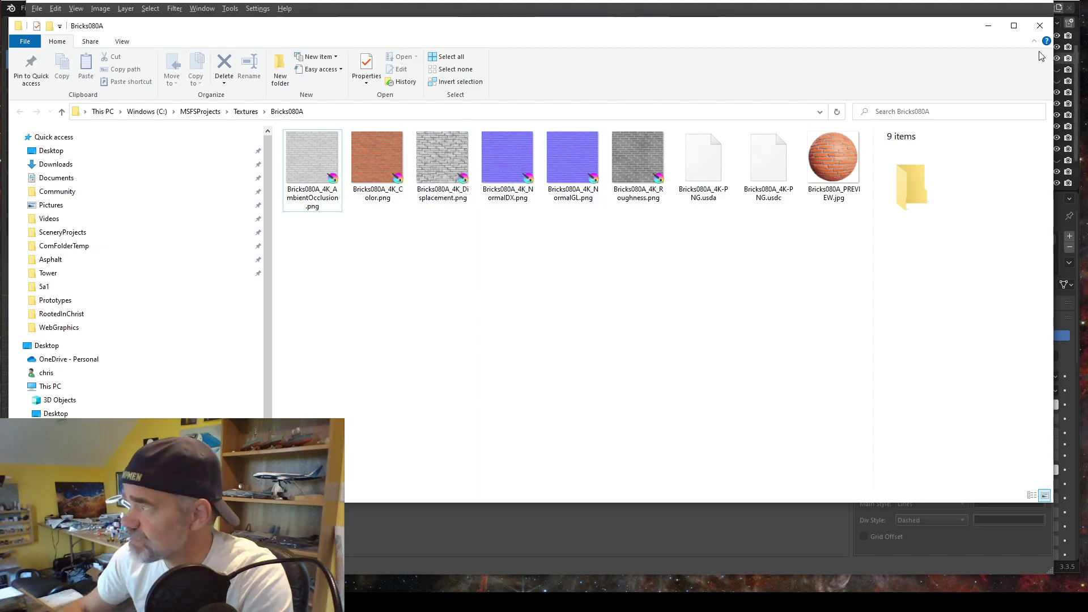
click(988, 26)
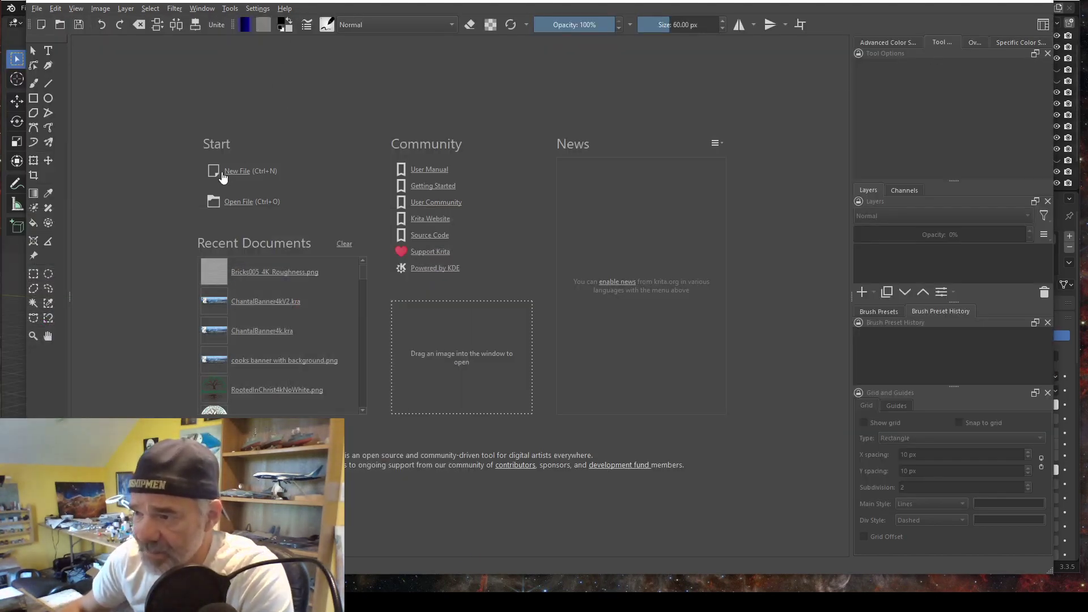
Step: Create a new 4096 × 4096 px document at 72 ppi in RGB/Alpha, 16-bit integer/channel
key(ctrl+n)
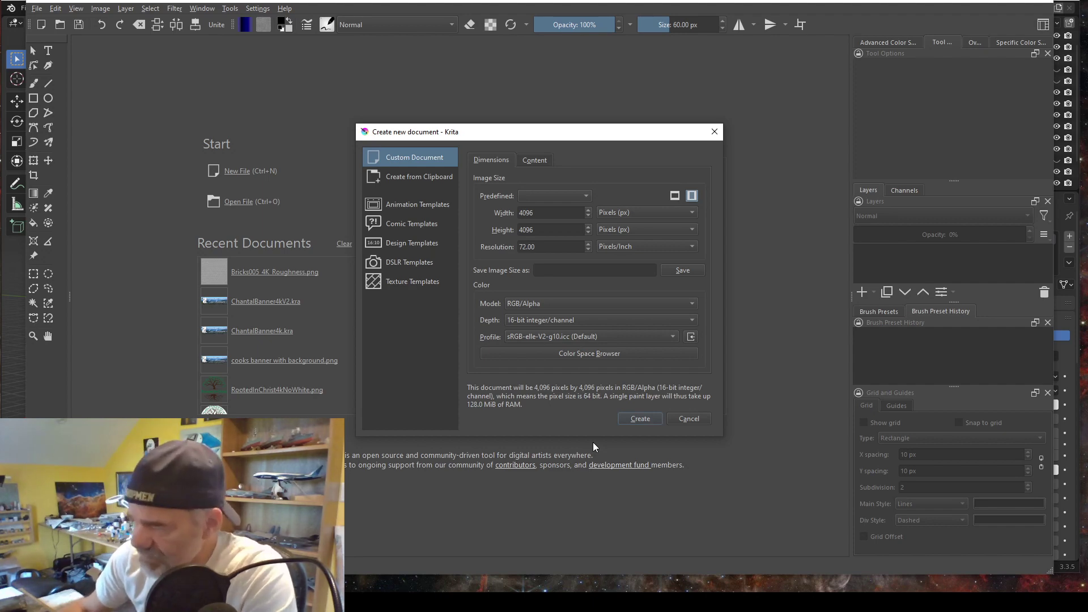
click(644, 419)
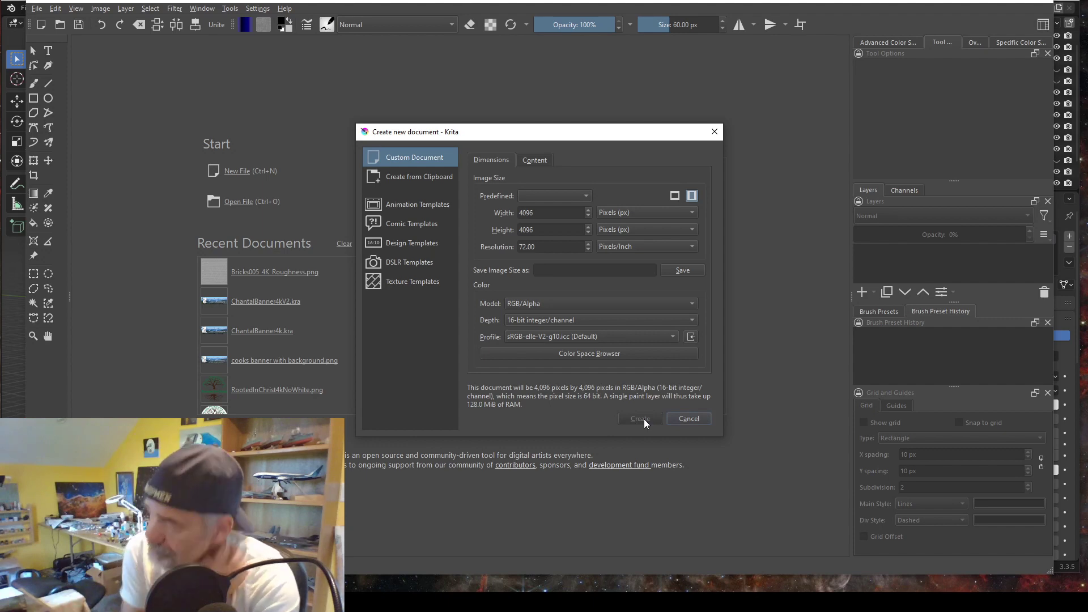
scroll(540, 294, down, 2)
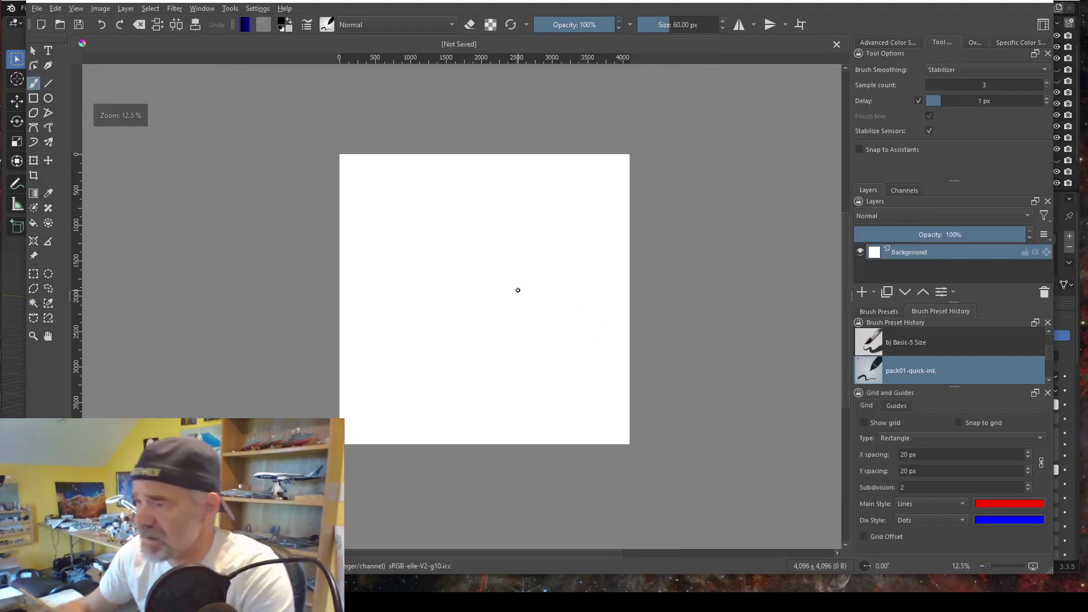
scroll(518, 290, up, 1)
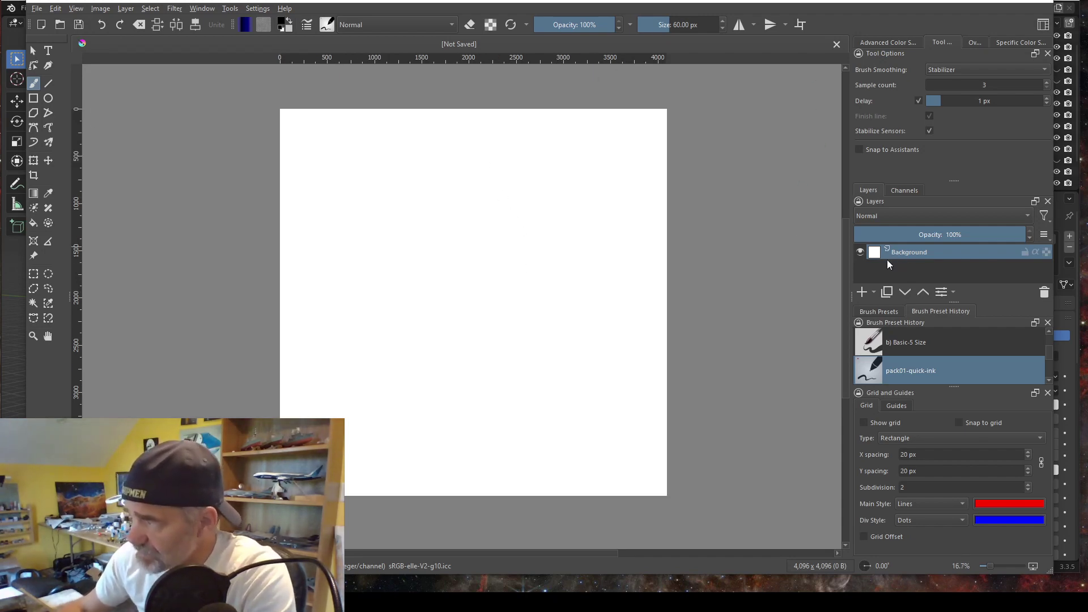
Step: Examine the blue, green, red and alpha channels of the blank Background layer
mouse_move(904, 253)
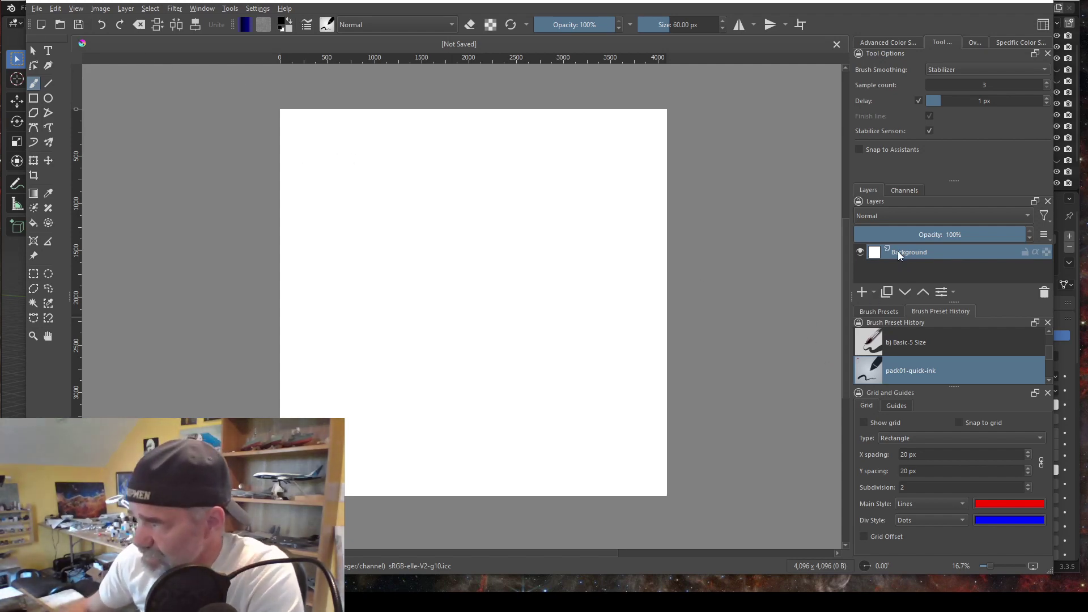
click(904, 191)
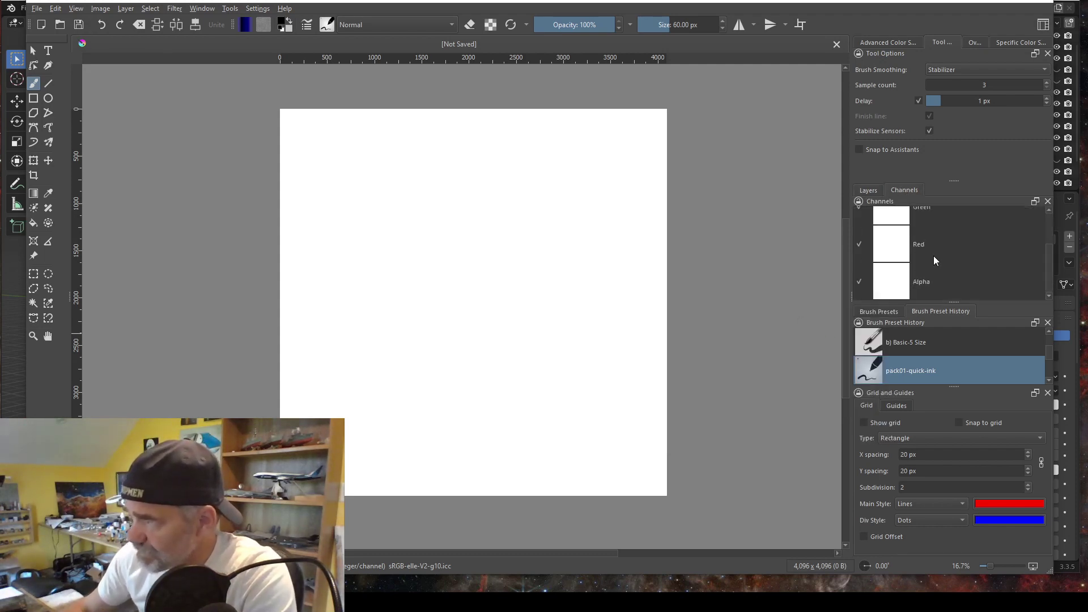
scroll(929, 278, down, 2)
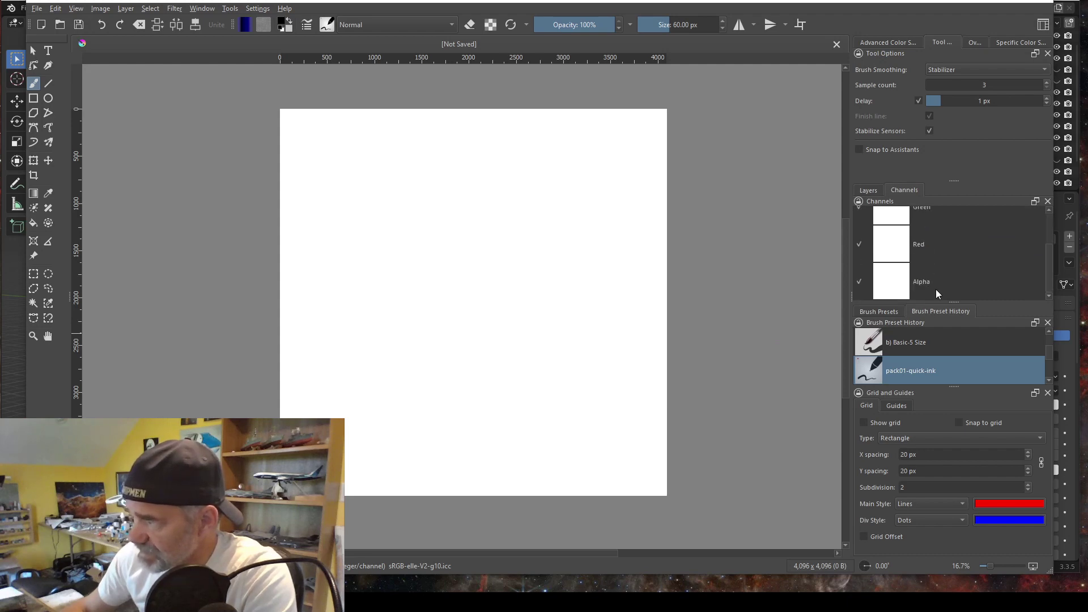
scroll(941, 283, up, 2)
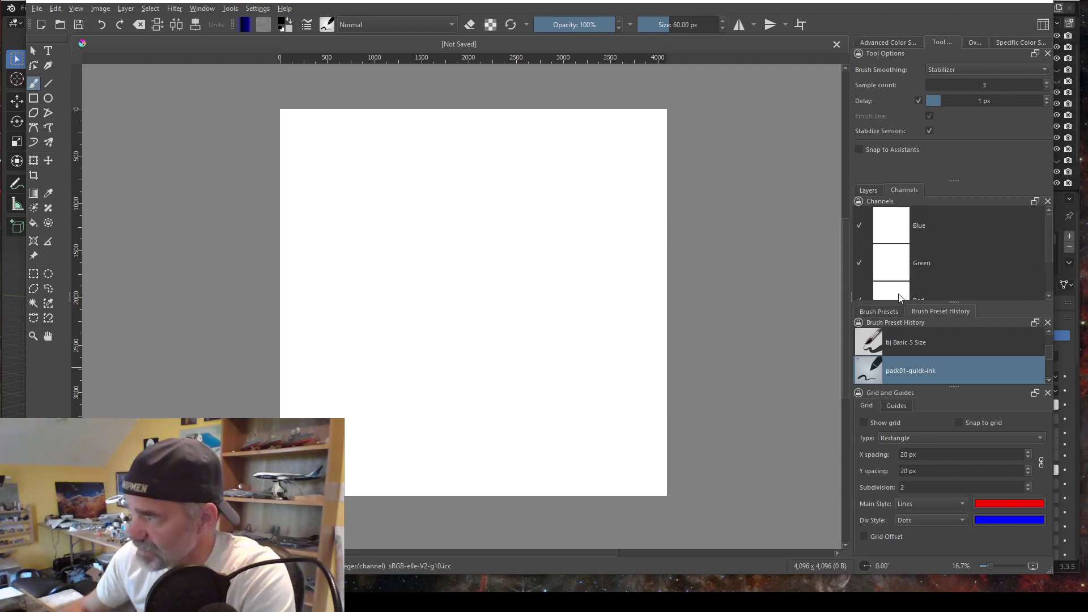
scroll(899, 297, down, 2)
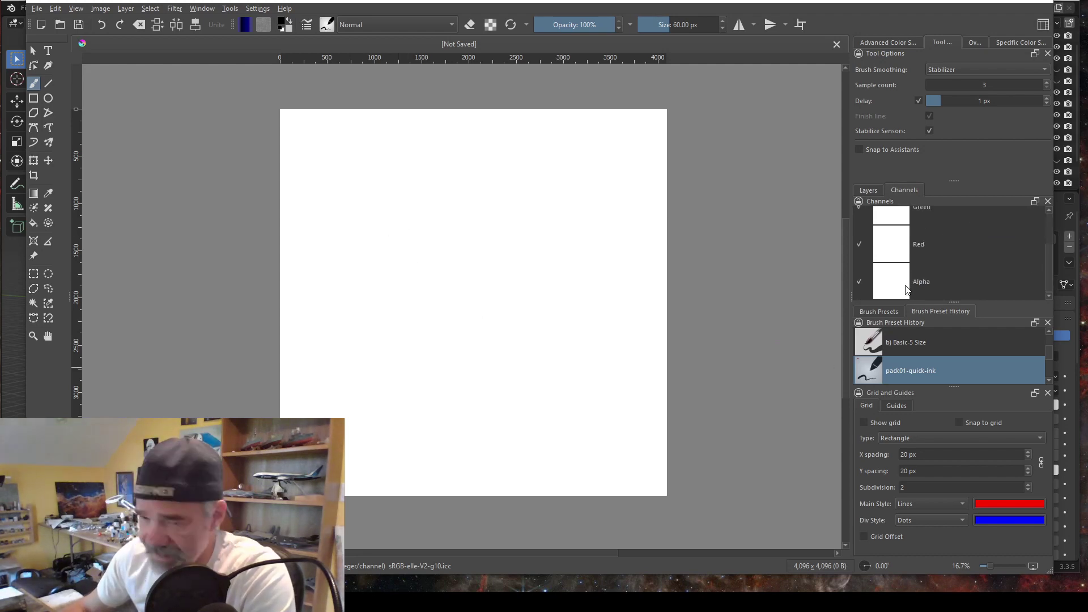
scroll(867, 294, up, 2)
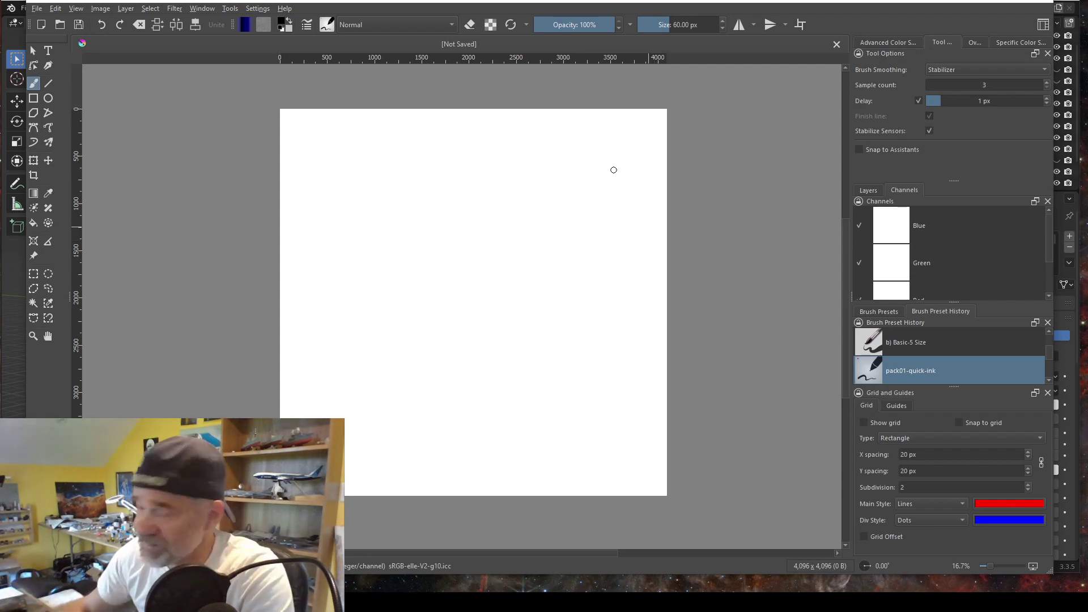
Step: Separate the current layer into channel layers, creating a separate separation from the alpha channel
click(99, 9)
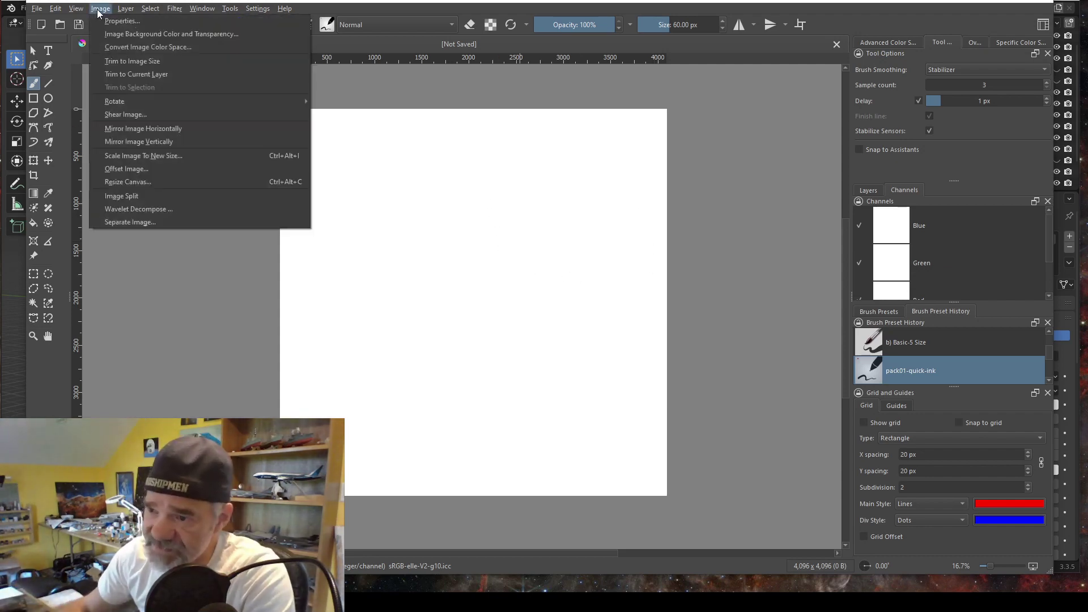
click(129, 220)
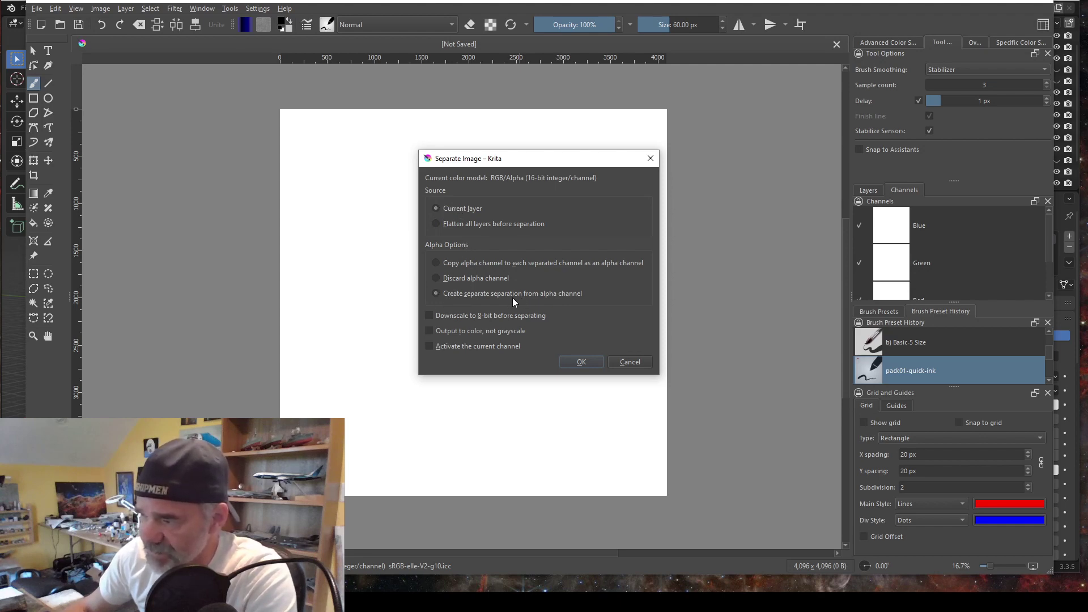
click(581, 361)
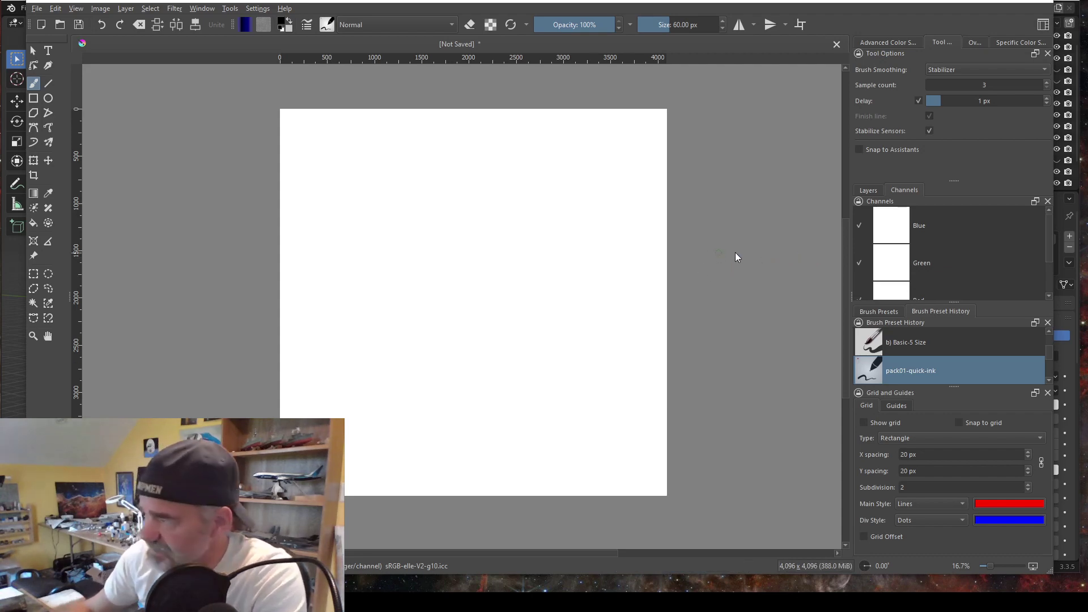
Step: Hide the original Background layer and look over the separated Blue, Green, Red and Alpha layers
click(868, 191)
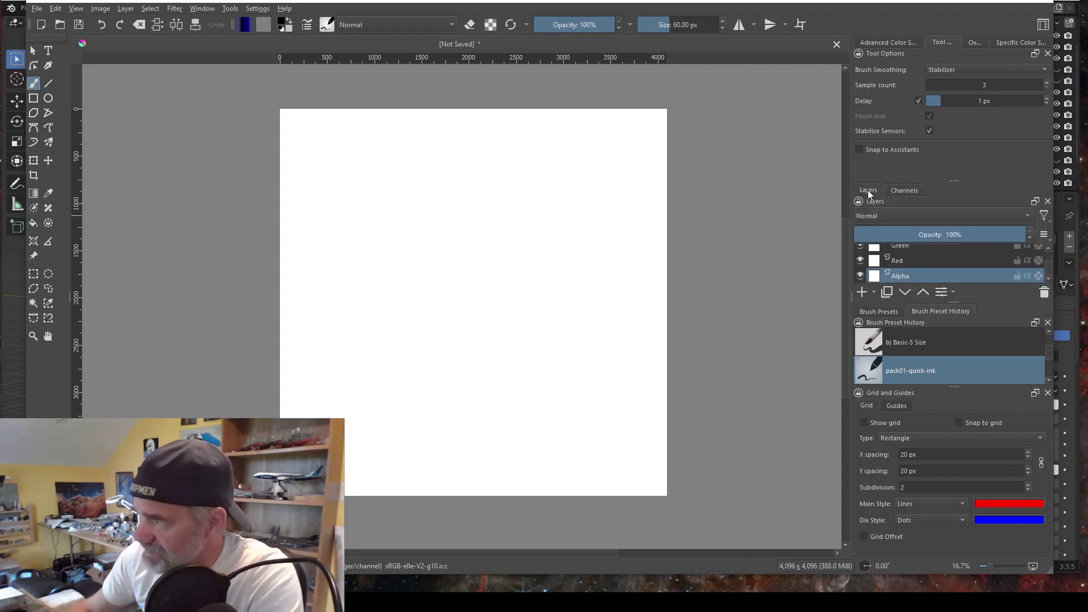
scroll(926, 271, up, 1)
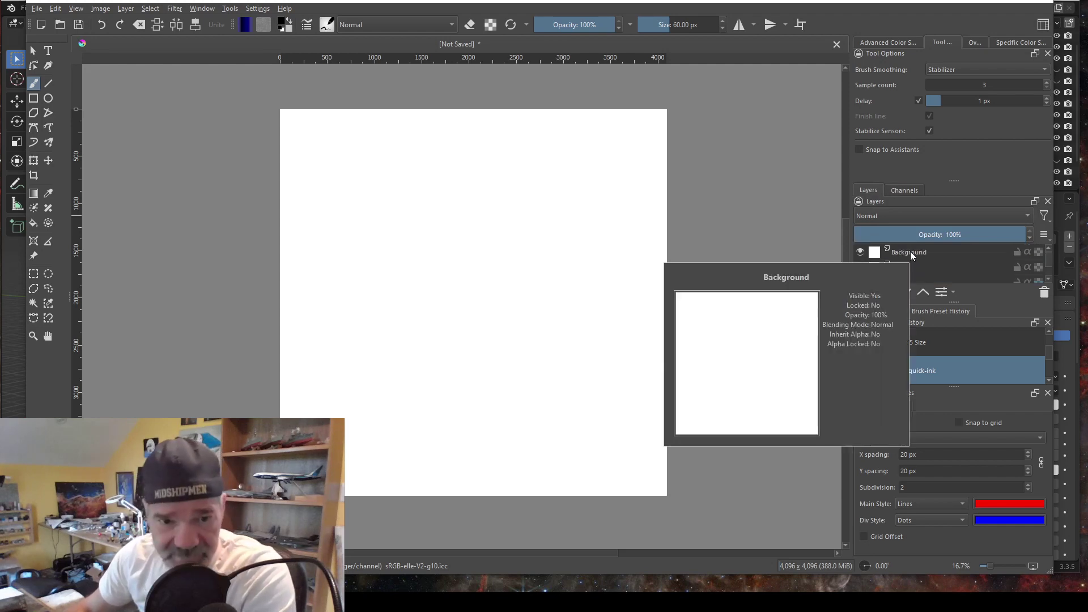
click(861, 251)
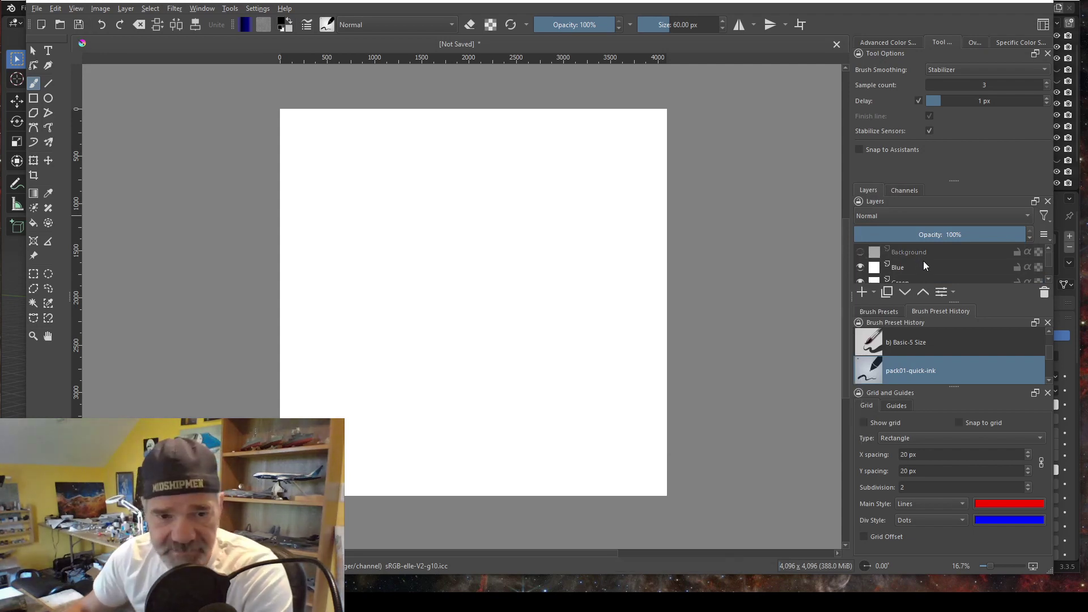
mouse_move(924, 262)
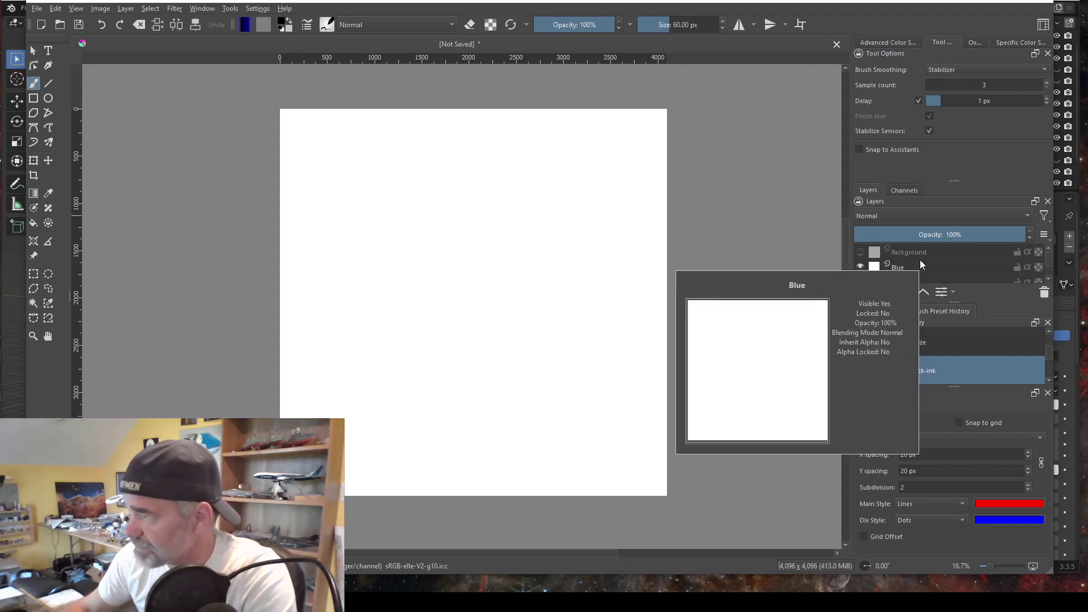
scroll(915, 264, down, 2)
scroll(903, 255, up, 2)
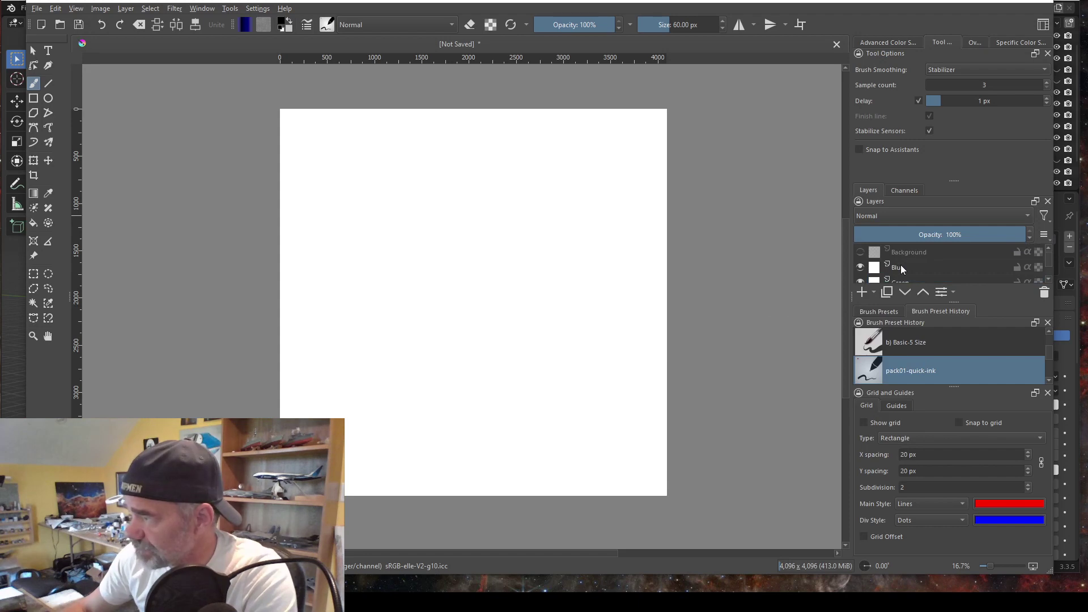
scroll(935, 277, down, 2)
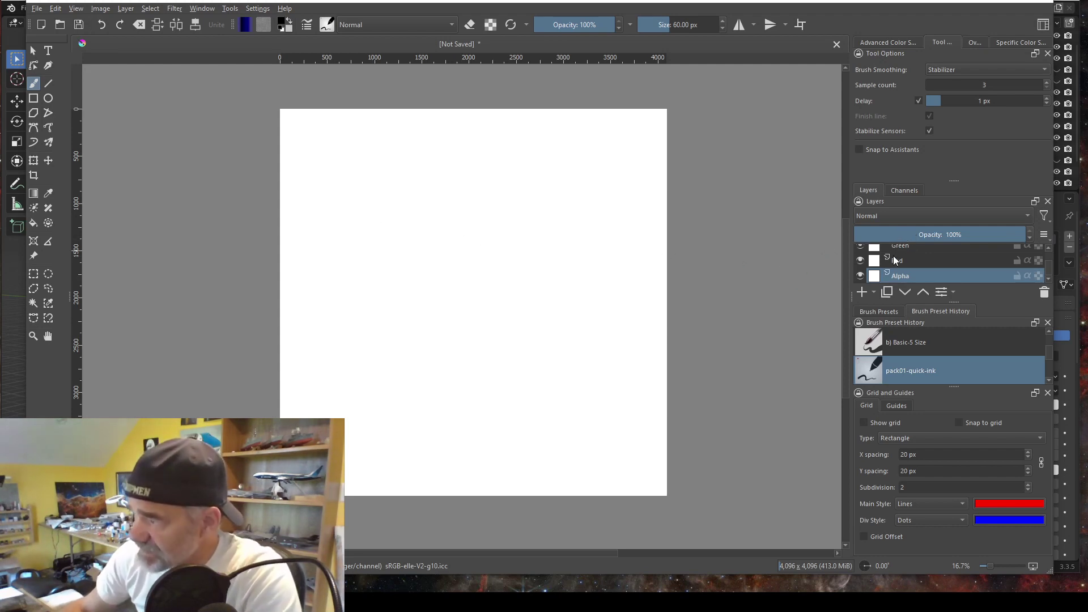
scroll(893, 260, up, 3)
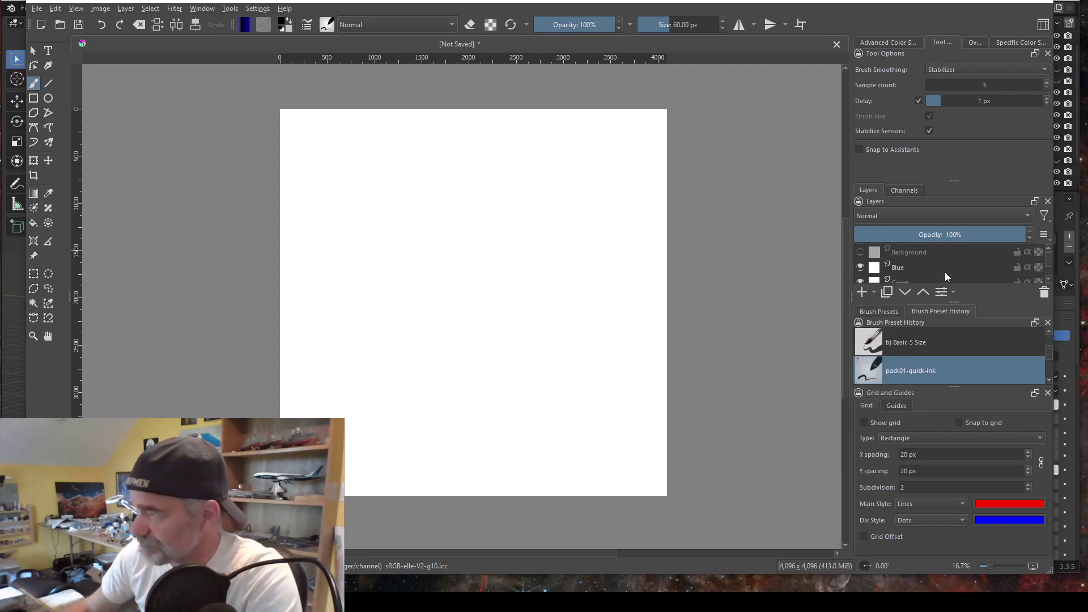
Step: Inspect the layer properties and active channels of the Blue layer and the Red layer, cancelling each without changes
click(898, 268)
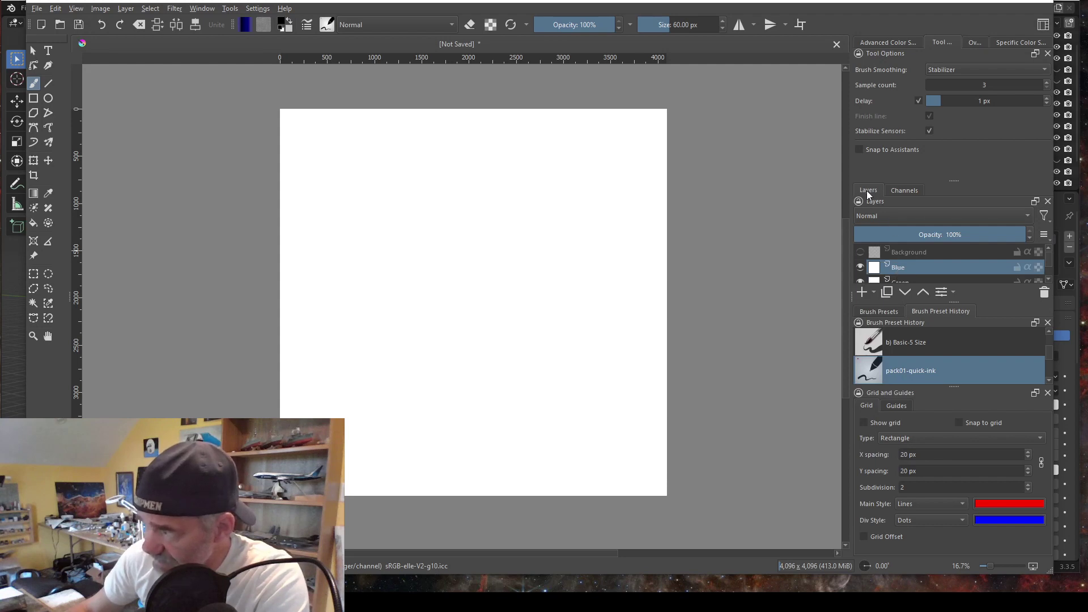
right_click(898, 267)
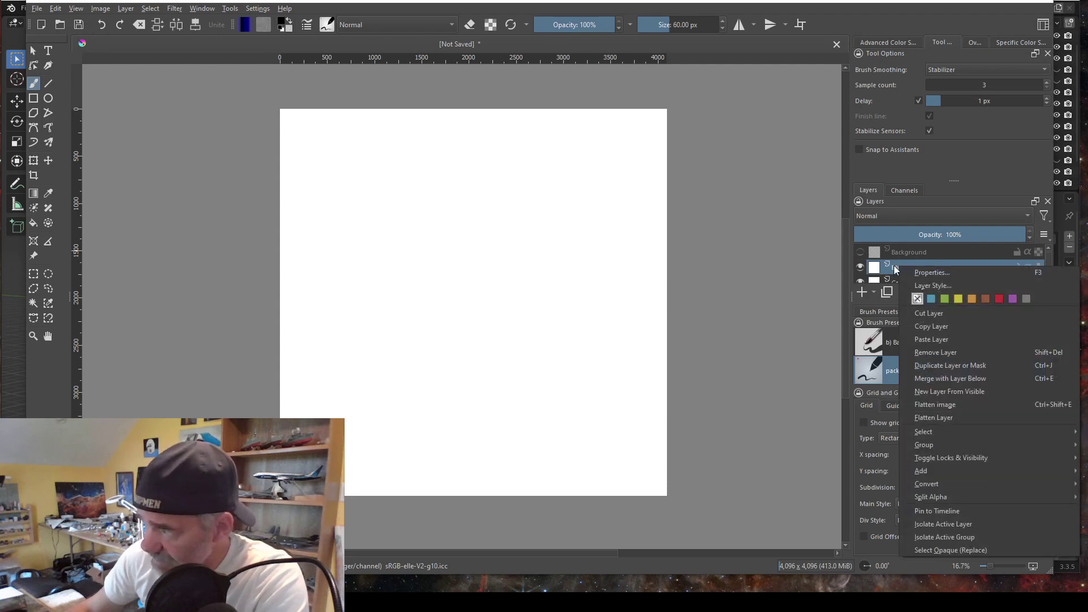
click(923, 272)
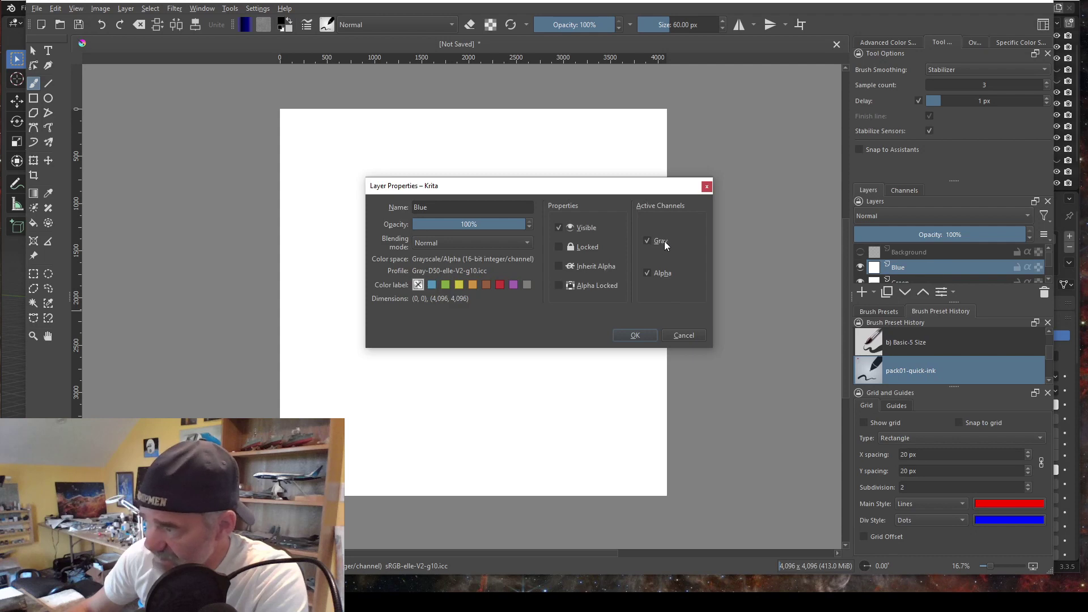
click(683, 335)
scroll(905, 276, down, 2)
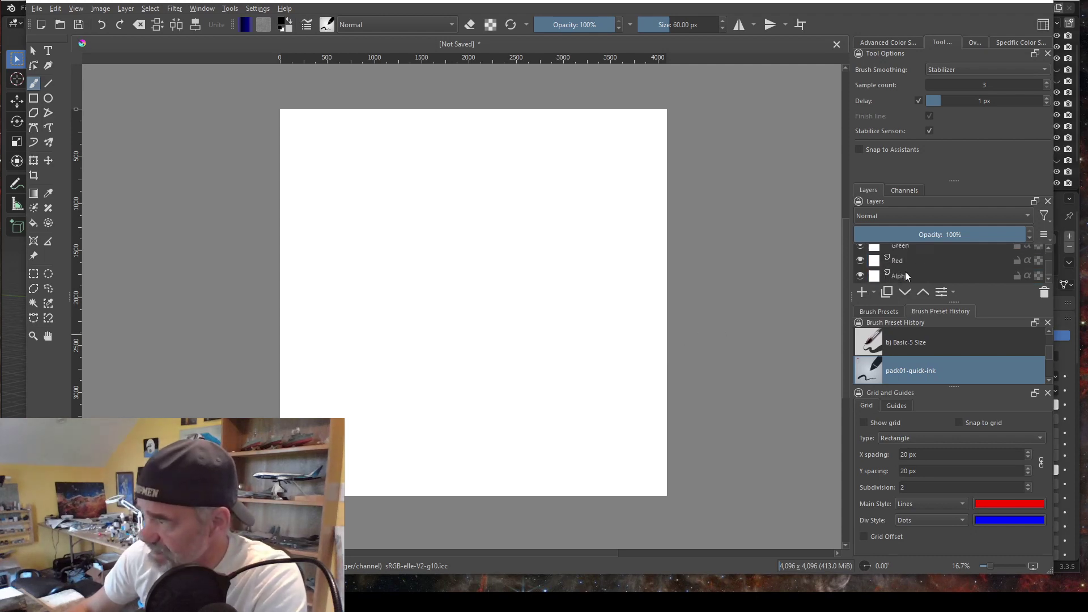
click(900, 261)
right_click(909, 262)
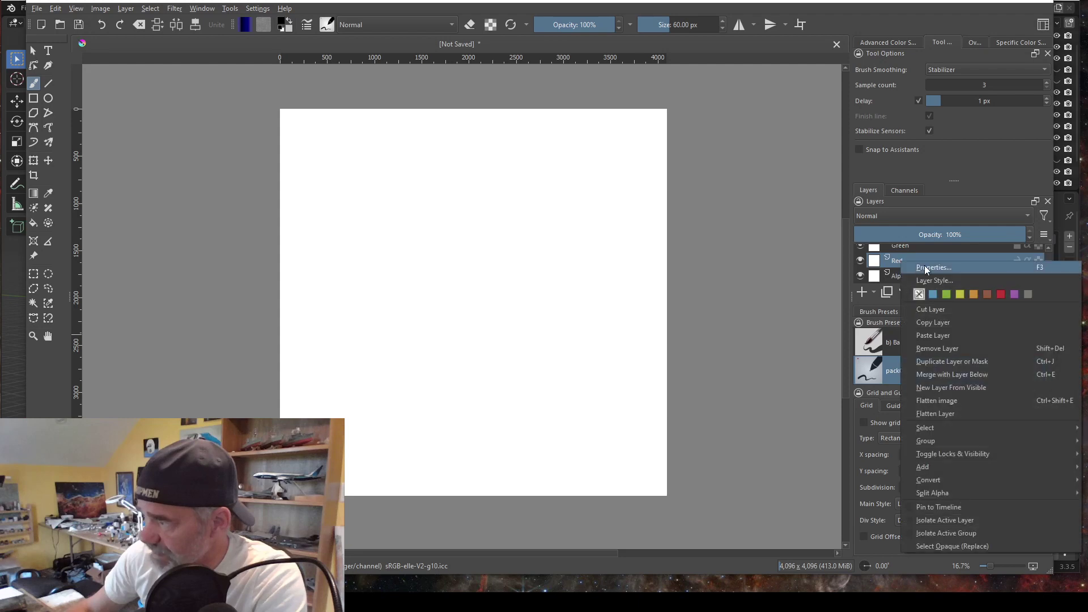
click(923, 267)
click(684, 335)
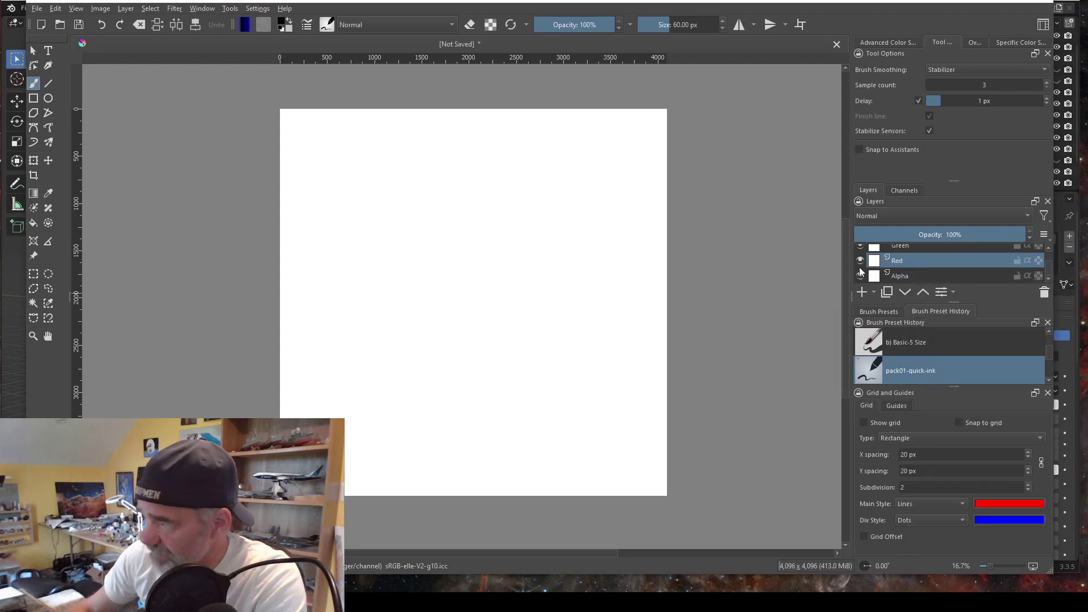
Step: Convert the Blue layer's colour space to RGB/Alpha, 16-bit integer/channel, with the default sRGB-elle-V2-g10.icc profile
scroll(888, 260, up, 2)
mouse_move(890, 255)
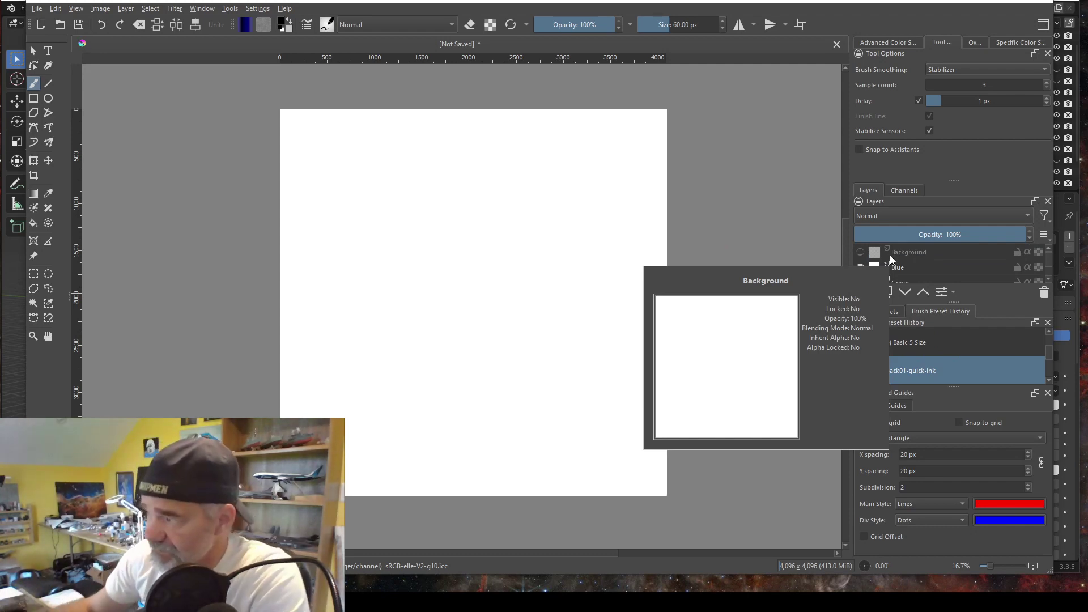
click(903, 270)
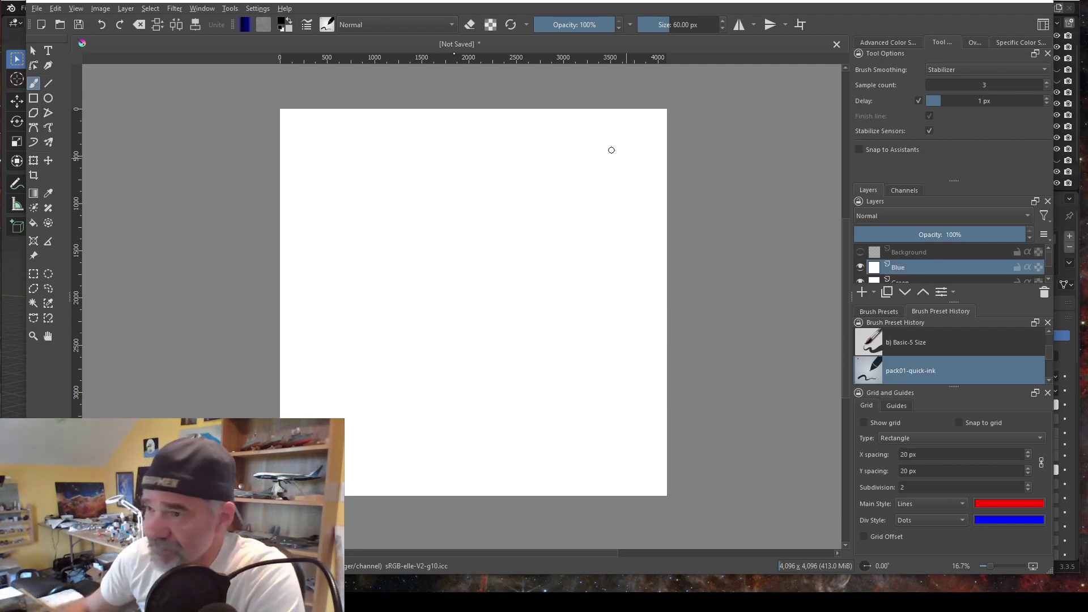
click(126, 9)
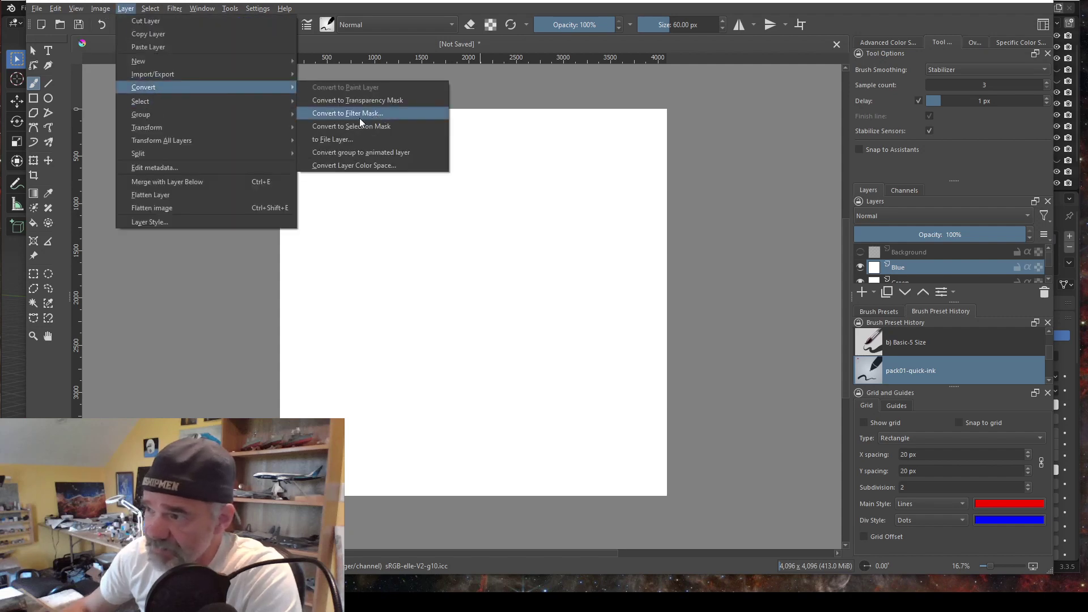
click(374, 165)
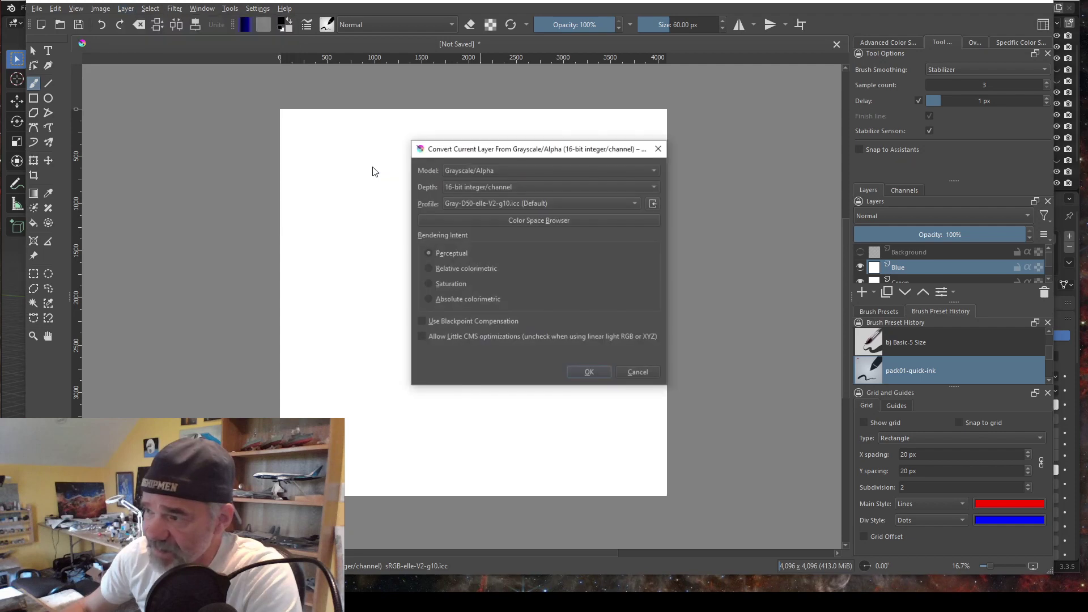
click(655, 172)
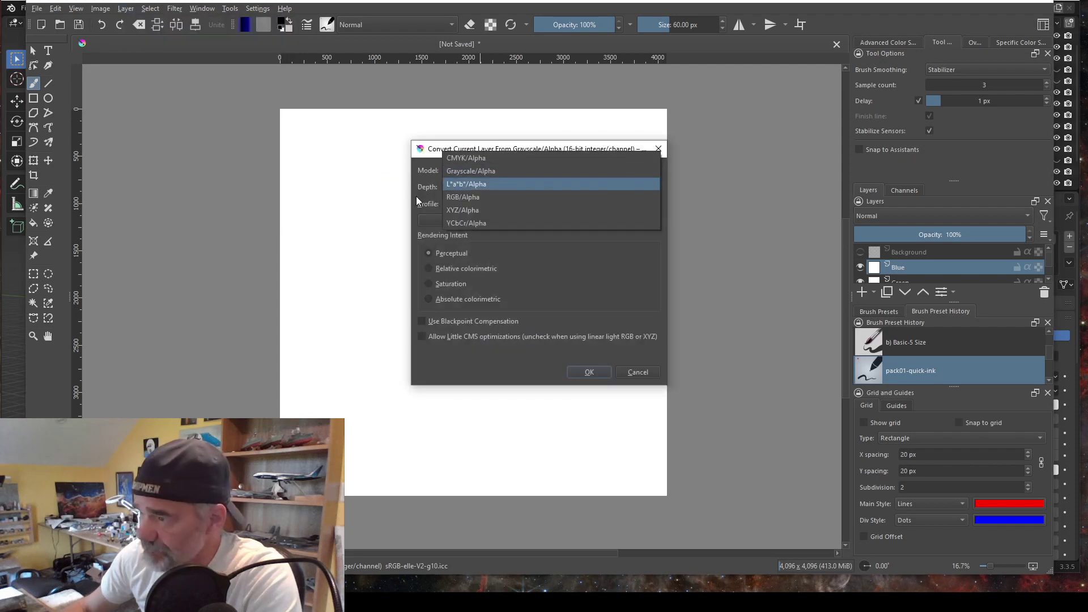
click(467, 197)
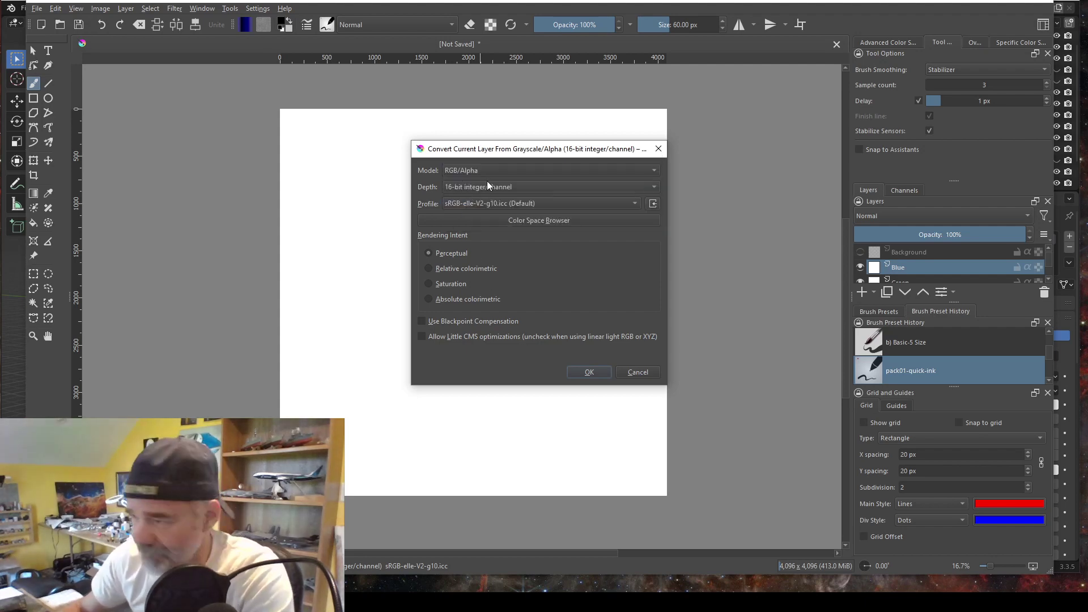
click(588, 372)
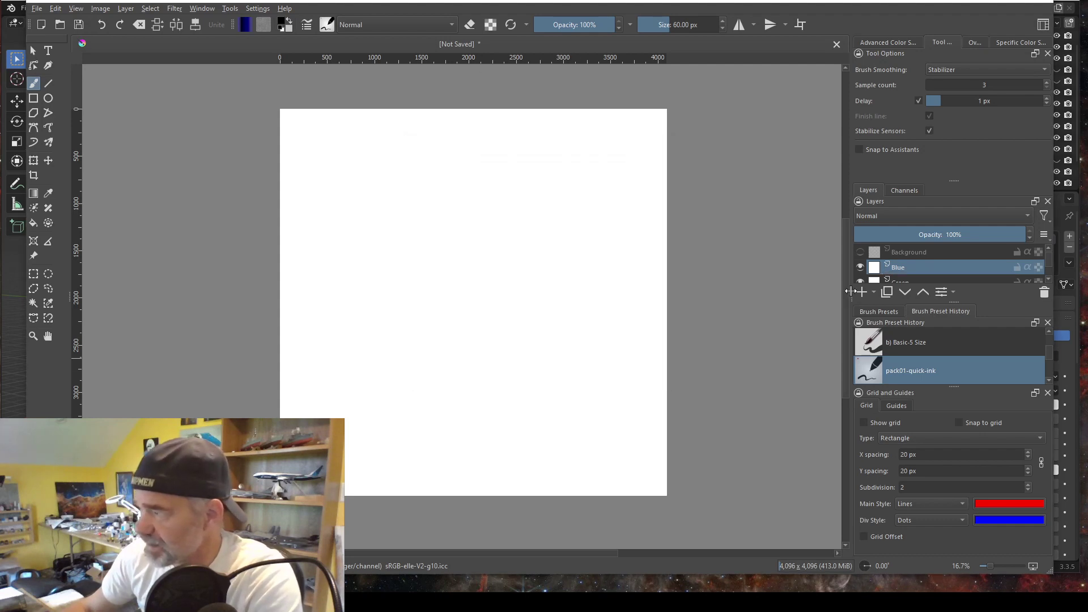
Step: Convert the Green layer's colour space from grayscale to the RGB/Alpha model
scroll(910, 270, down, 1)
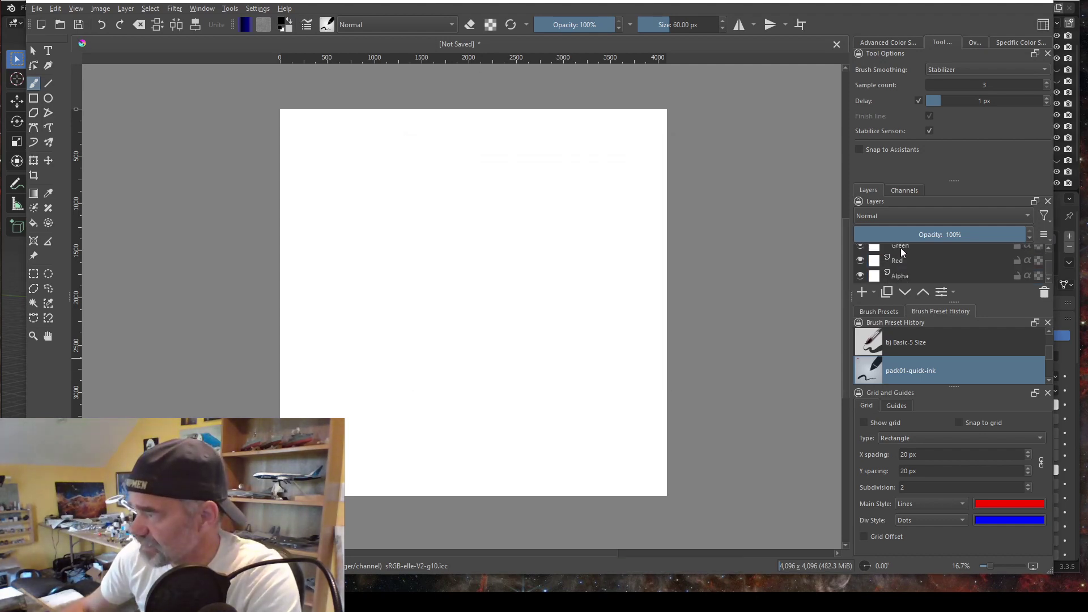
click(901, 247)
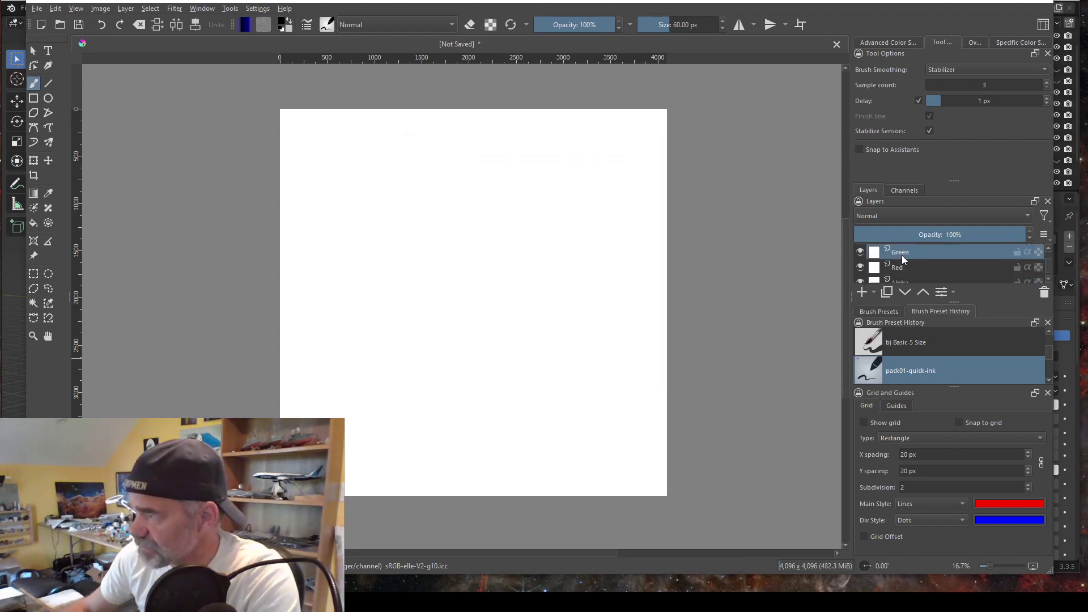
mouse_move(898, 265)
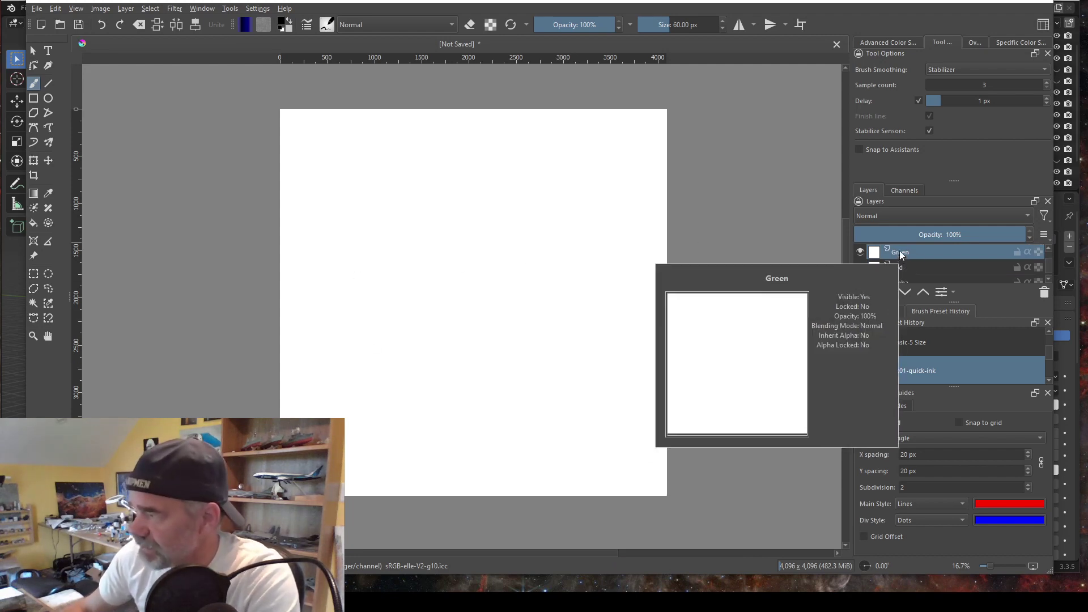
click(125, 8)
mouse_move(148, 84)
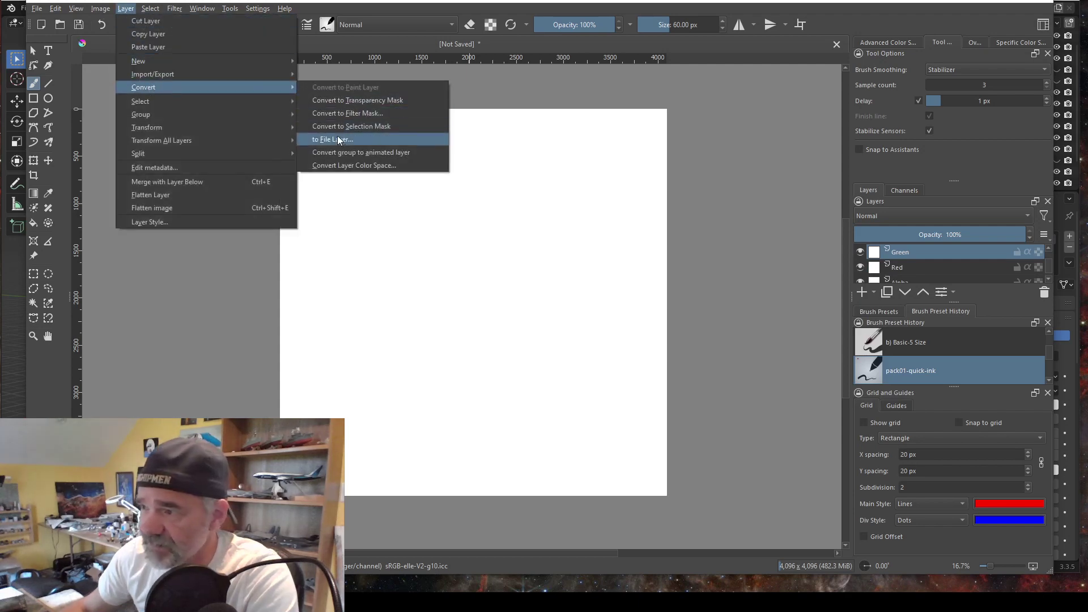
click(350, 165)
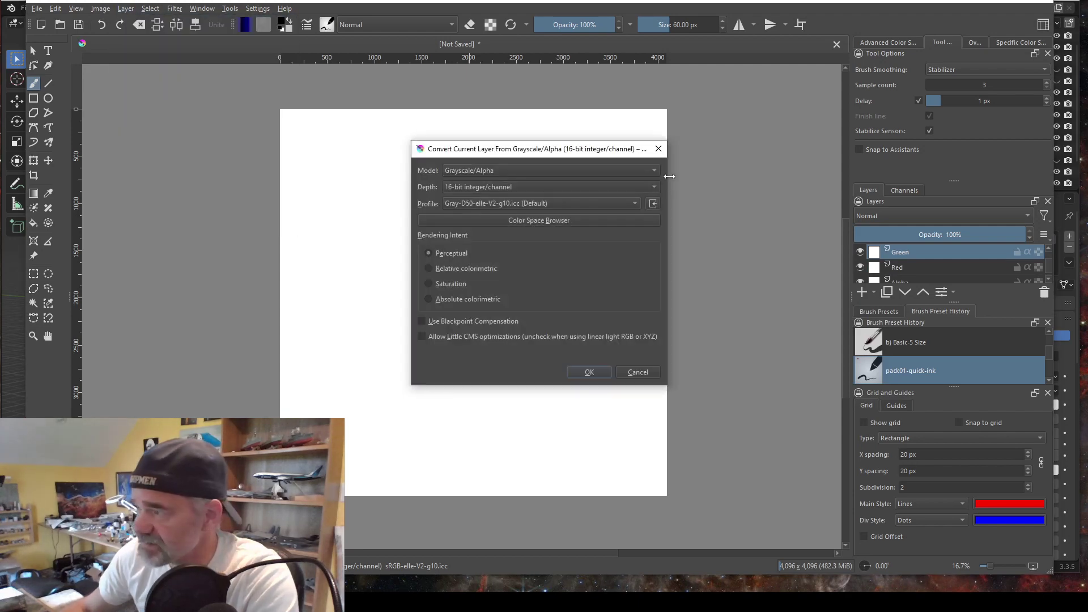
click(651, 171)
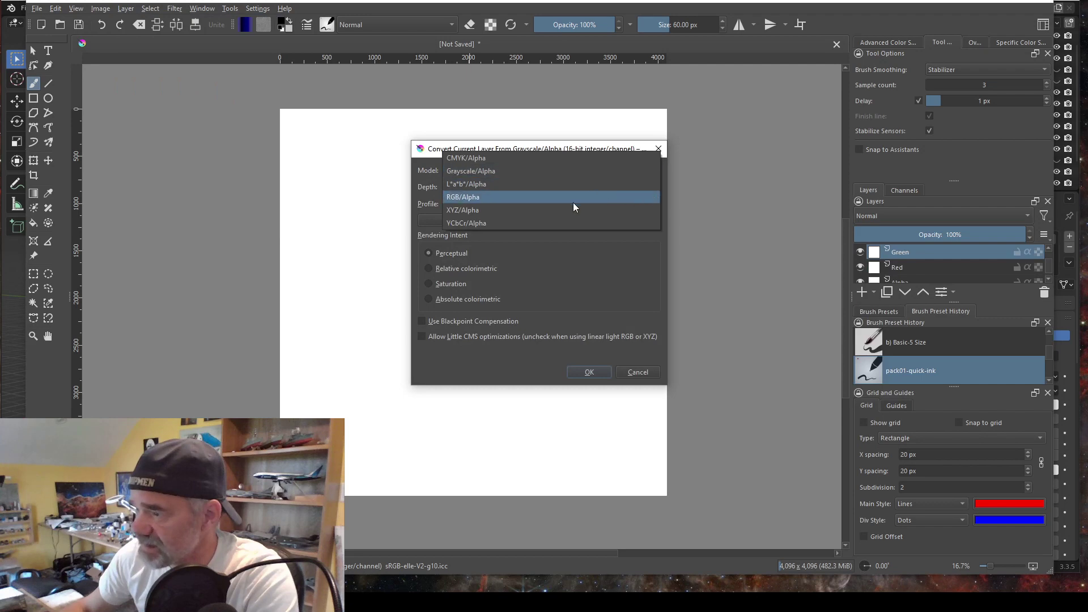
click(468, 196)
click(589, 371)
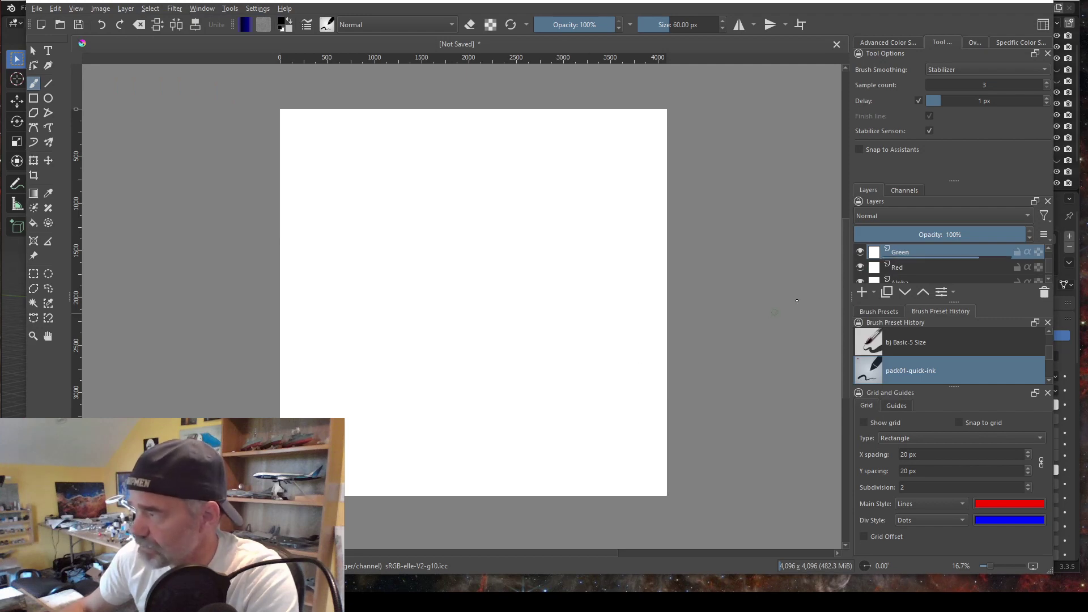
Step: Convert the Red layer's colour space to RGB/Alpha, 16-bit integer/channel, with the default sRGB-elle-V2-g10.icc profile
click(901, 267)
click(125, 8)
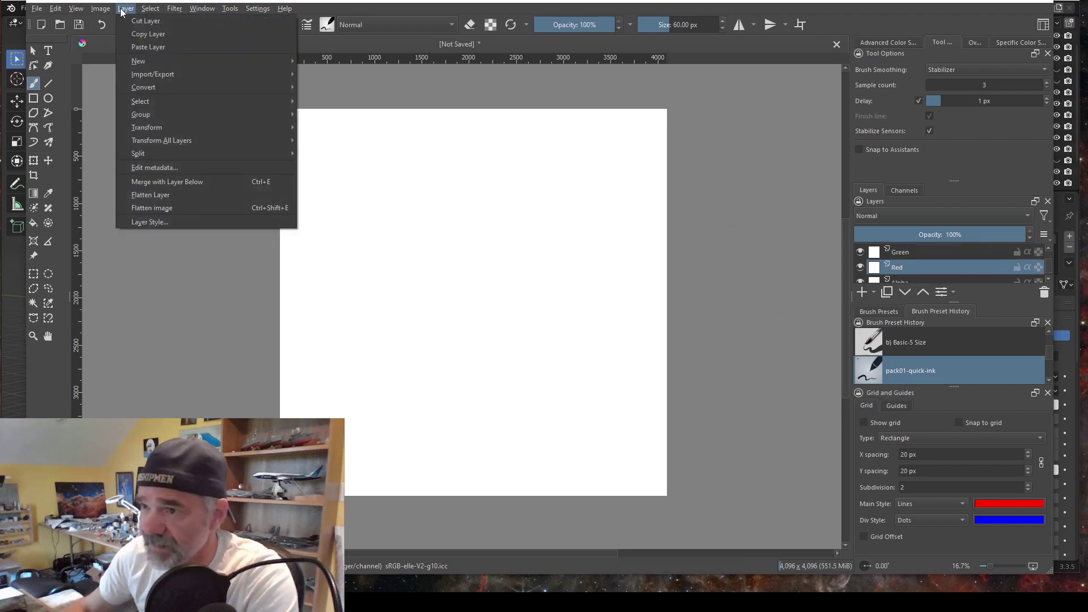
mouse_move(170, 88)
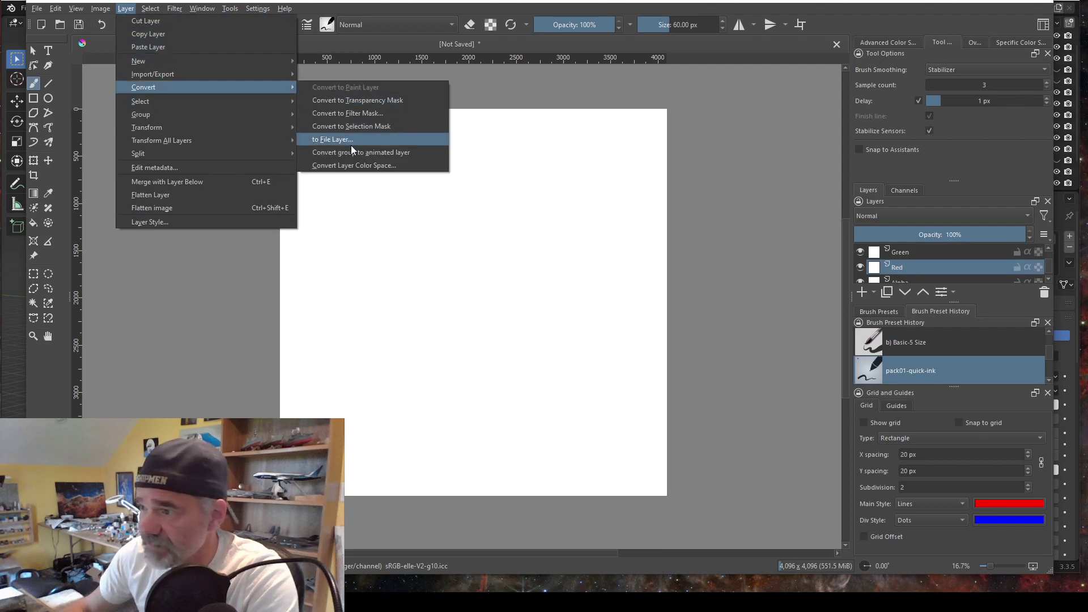
click(364, 165)
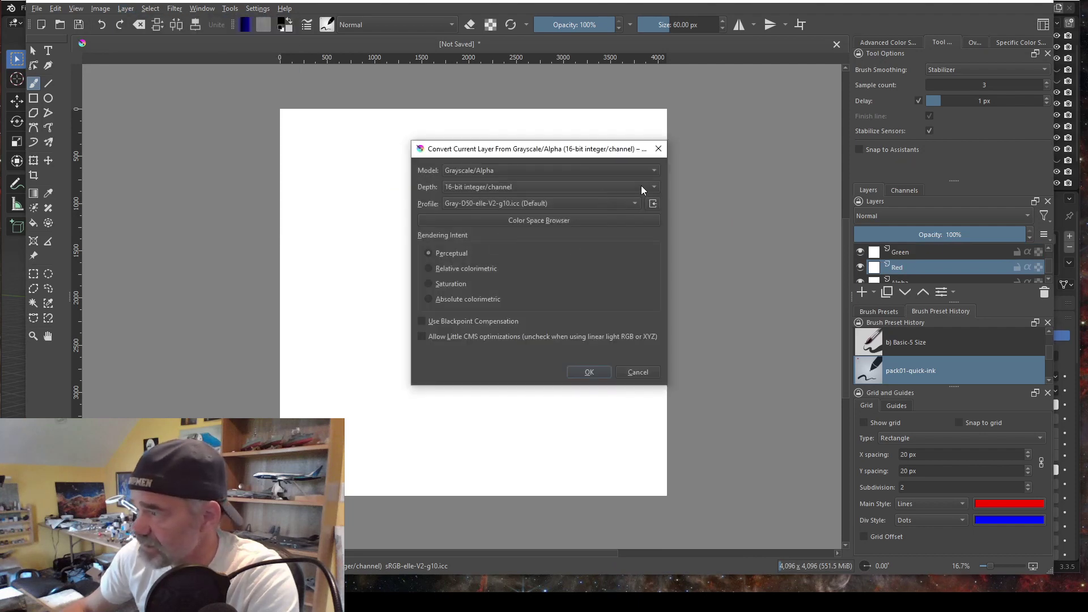
click(654, 171)
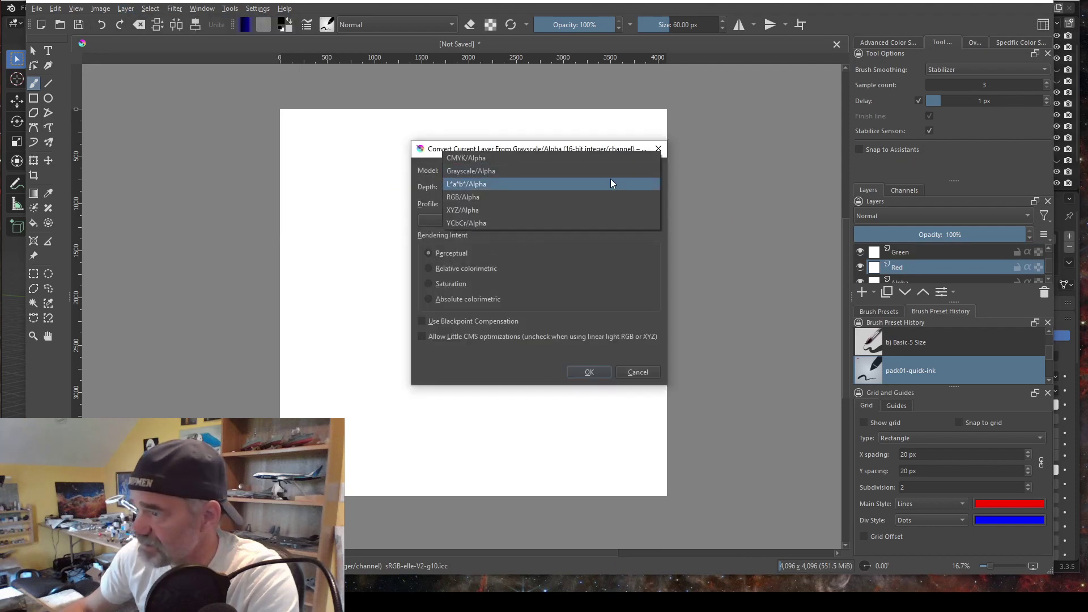
click(481, 200)
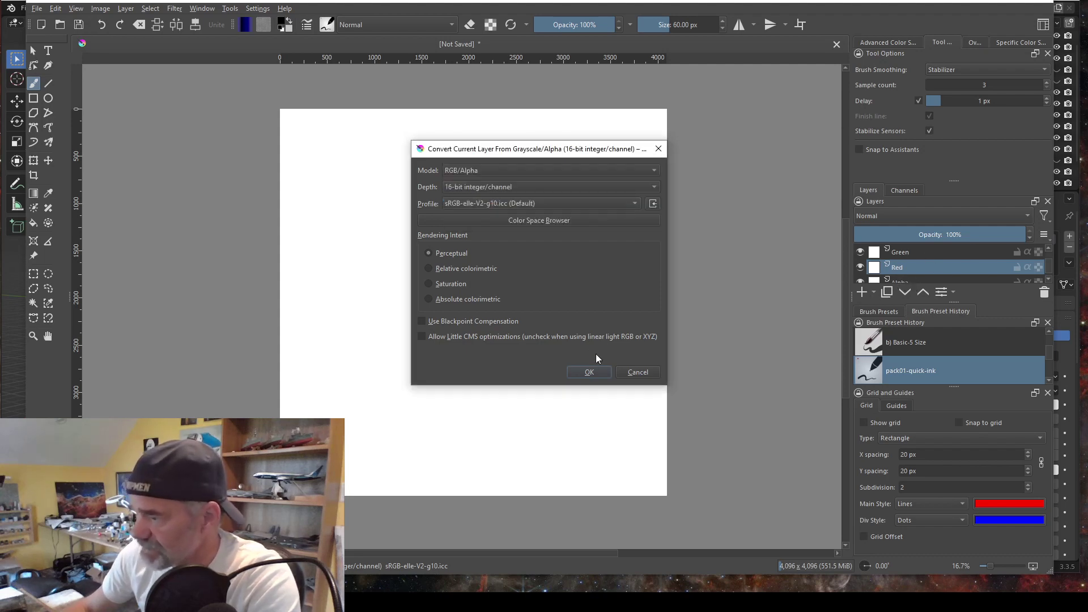
click(587, 372)
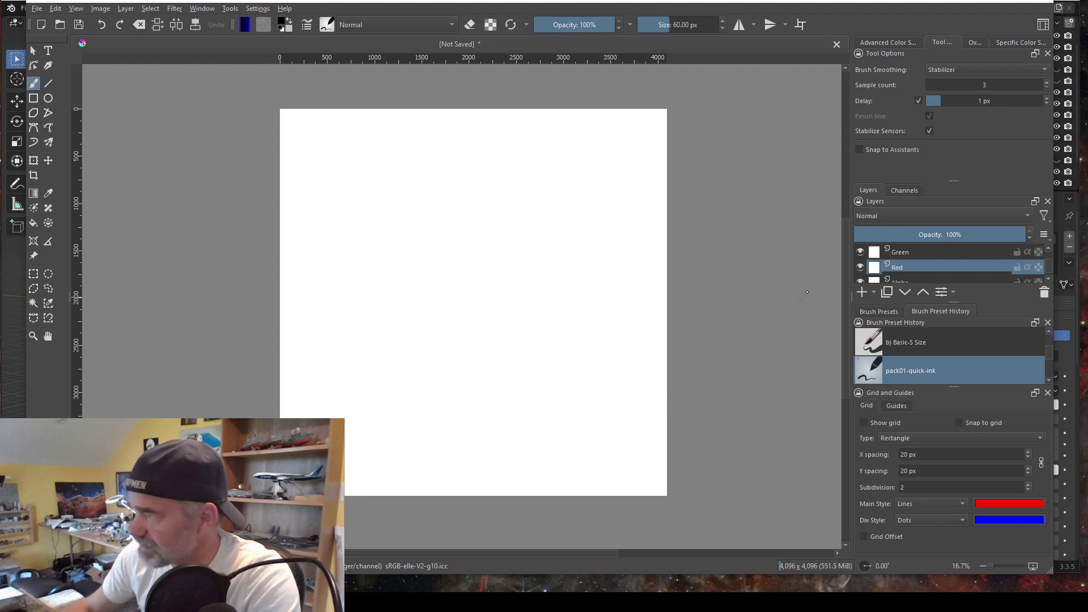
Step: Restrict the Blue layer to its Blue channel by deactivating Green, Red and Alpha in its layer properties
click(905, 281)
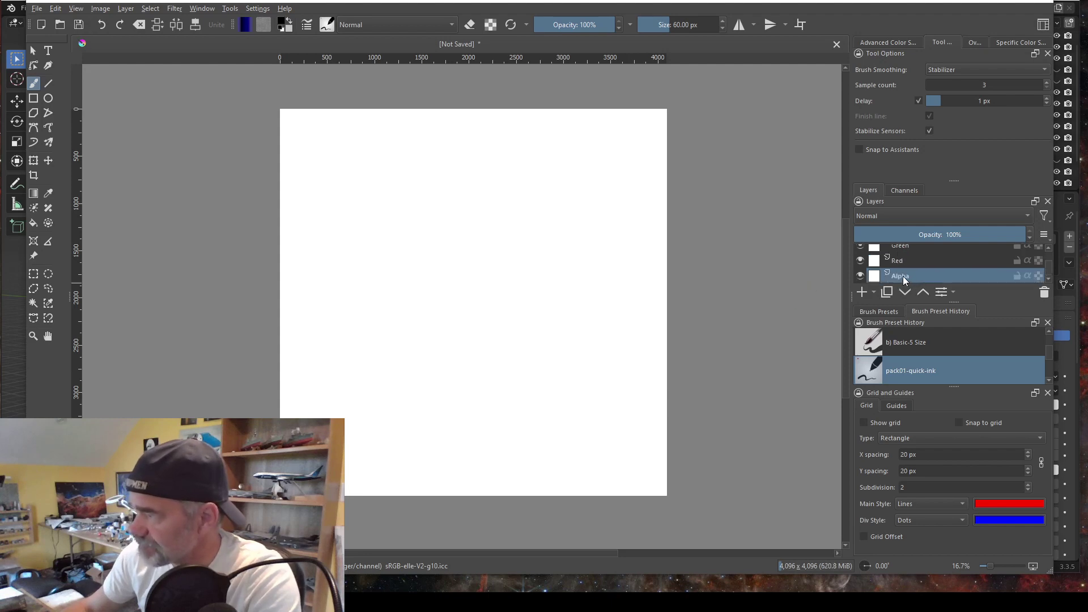
mouse_move(903, 278)
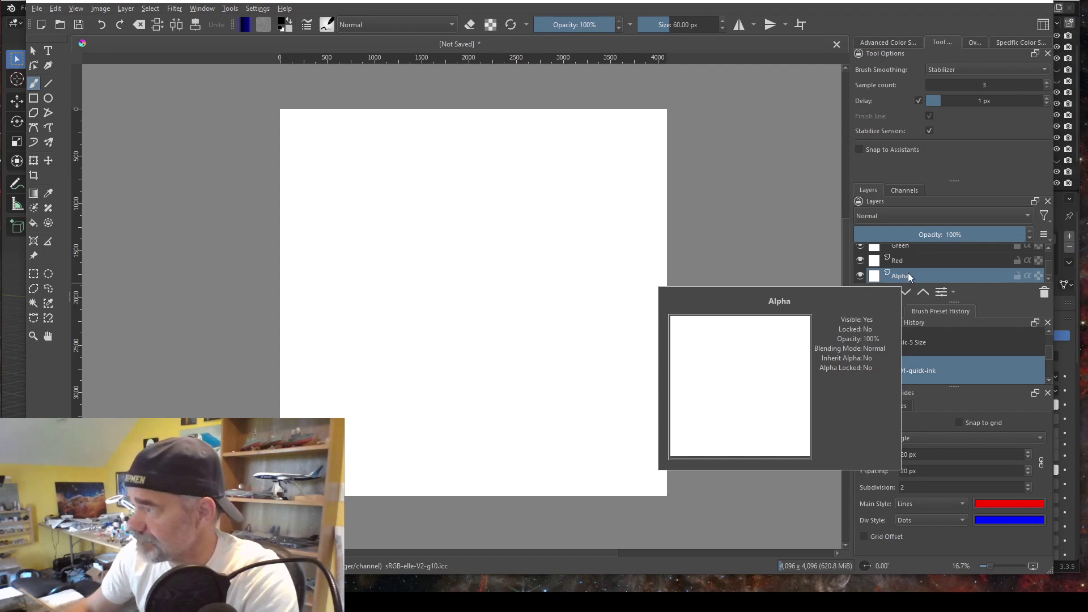
scroll(912, 273, up, 2)
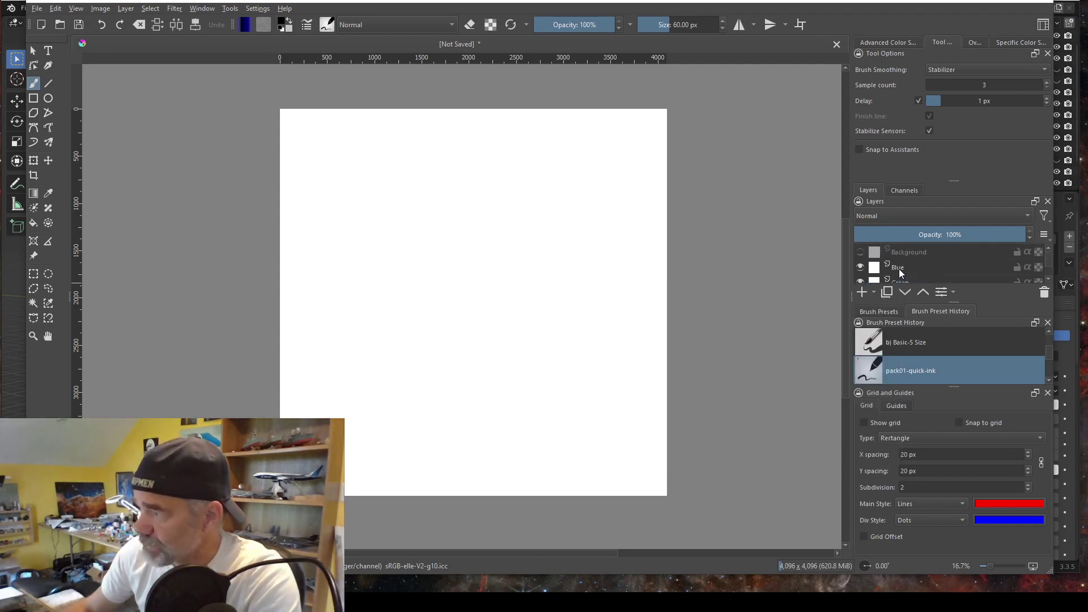
click(898, 267)
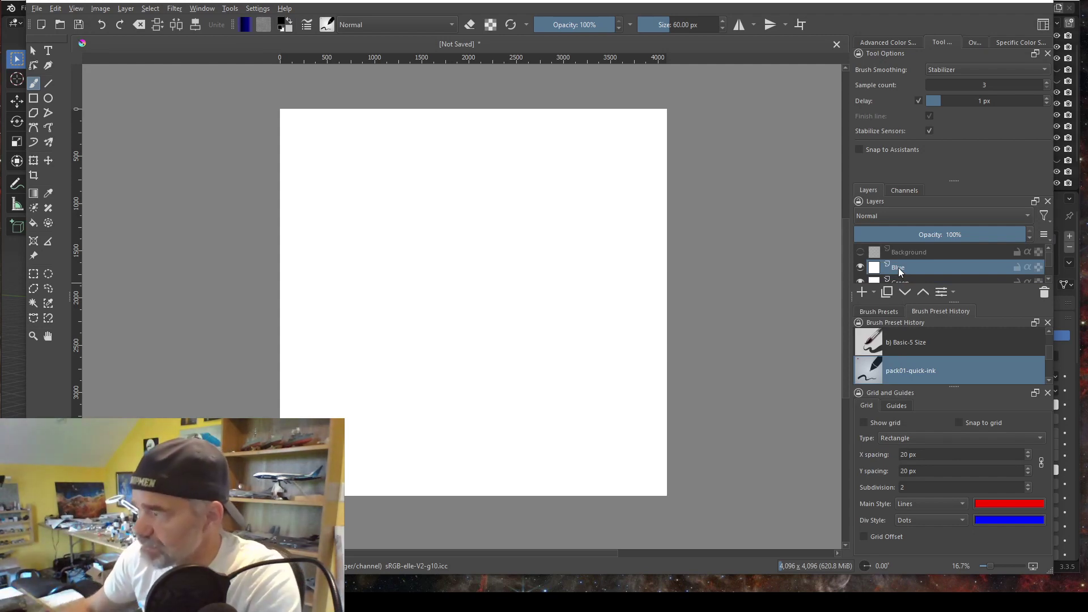
right_click(899, 267)
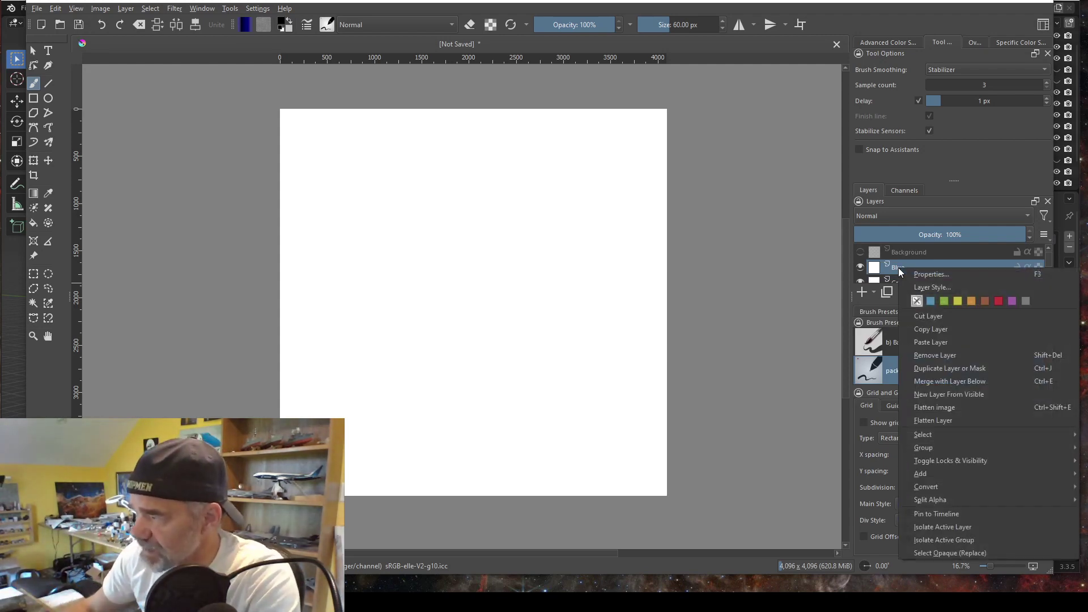
click(933, 274)
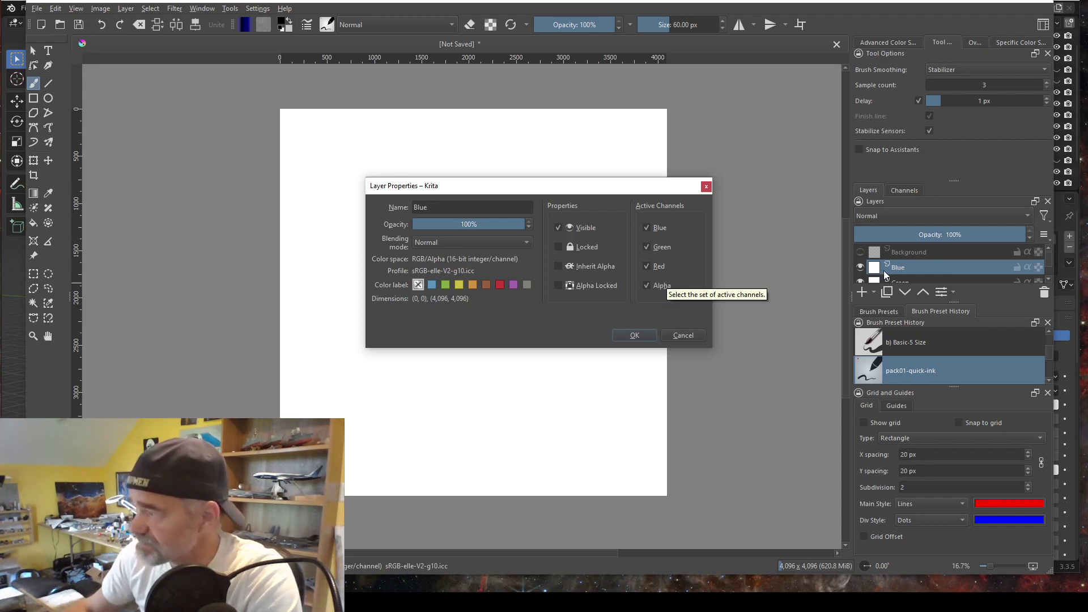
click(645, 248)
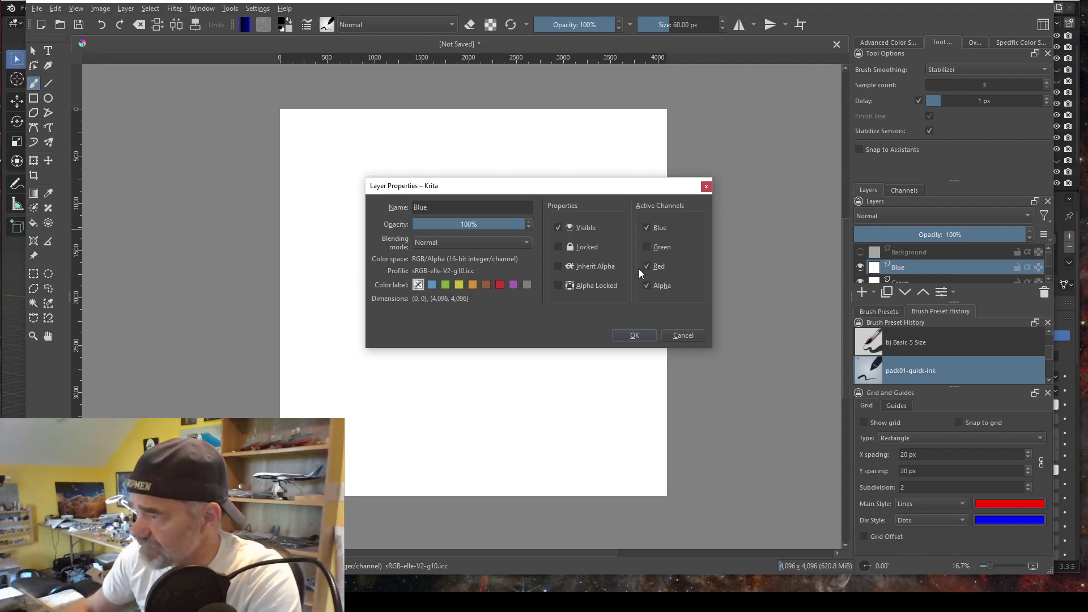
click(647, 266)
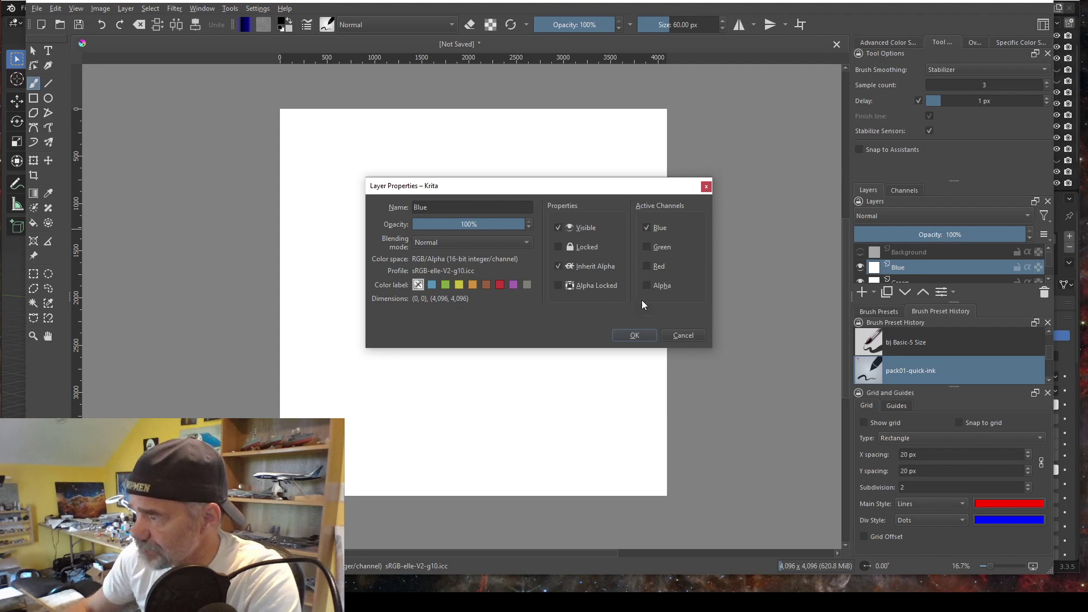
click(637, 335)
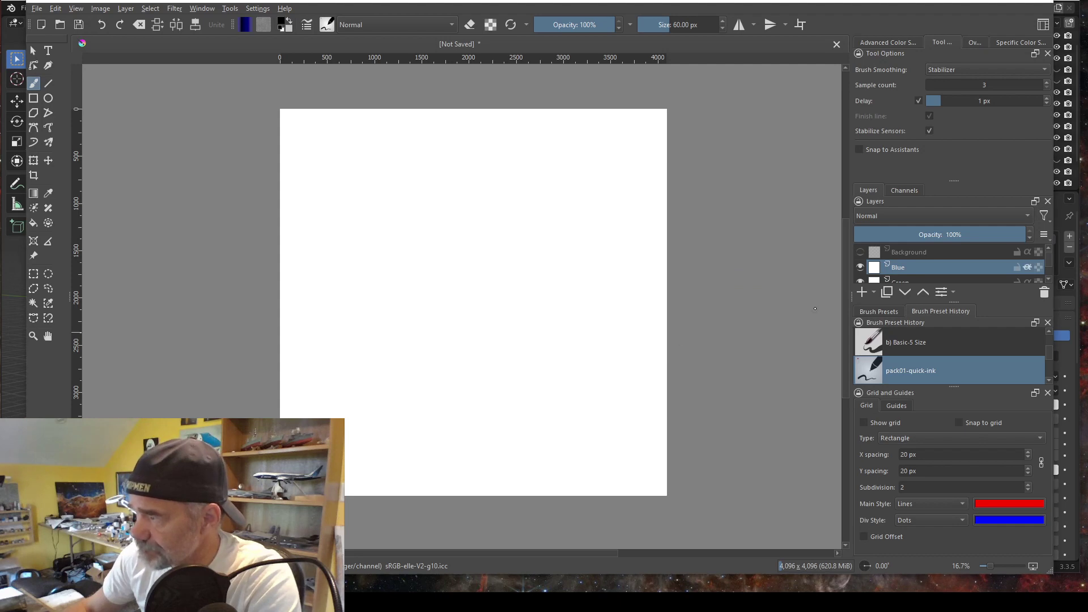
Step: Restrict the Green layer to its Green channel by deactivating Blue, Red and Alpha in its layer properties
click(910, 280)
right_click(911, 276)
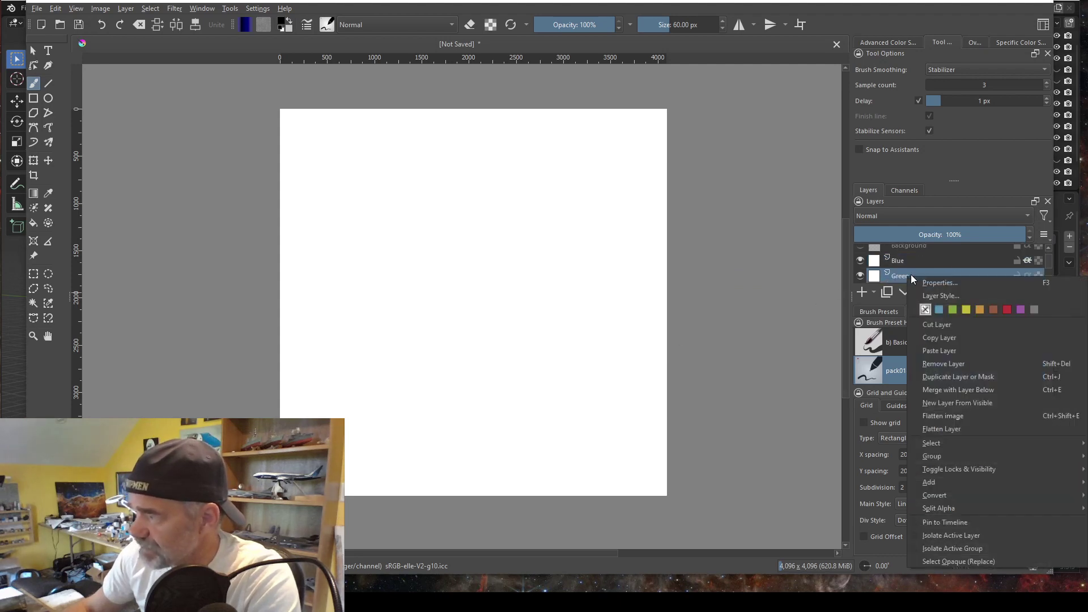
click(936, 282)
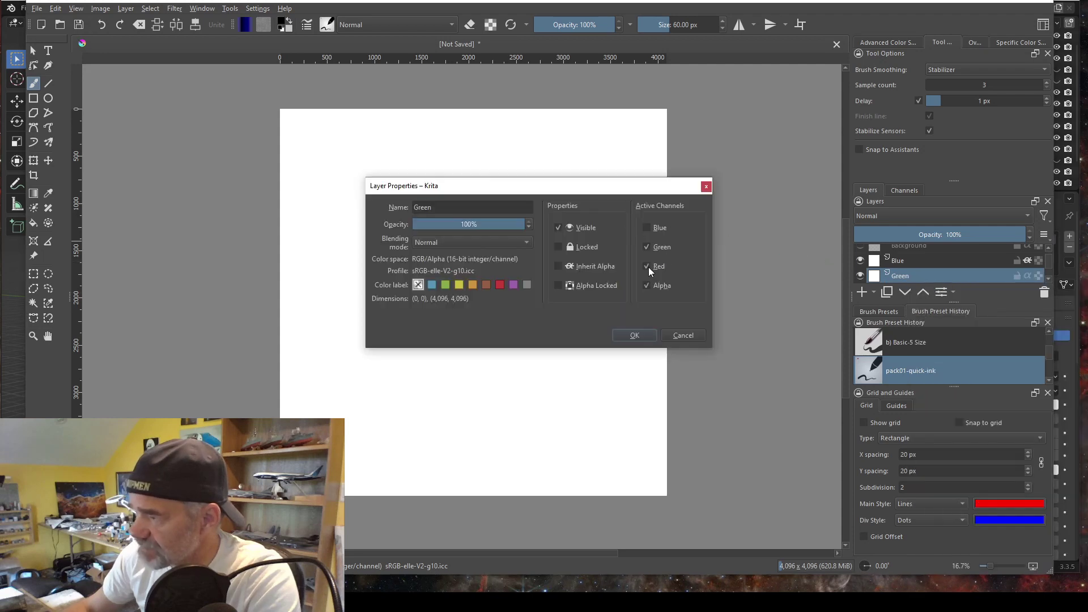
click(647, 285)
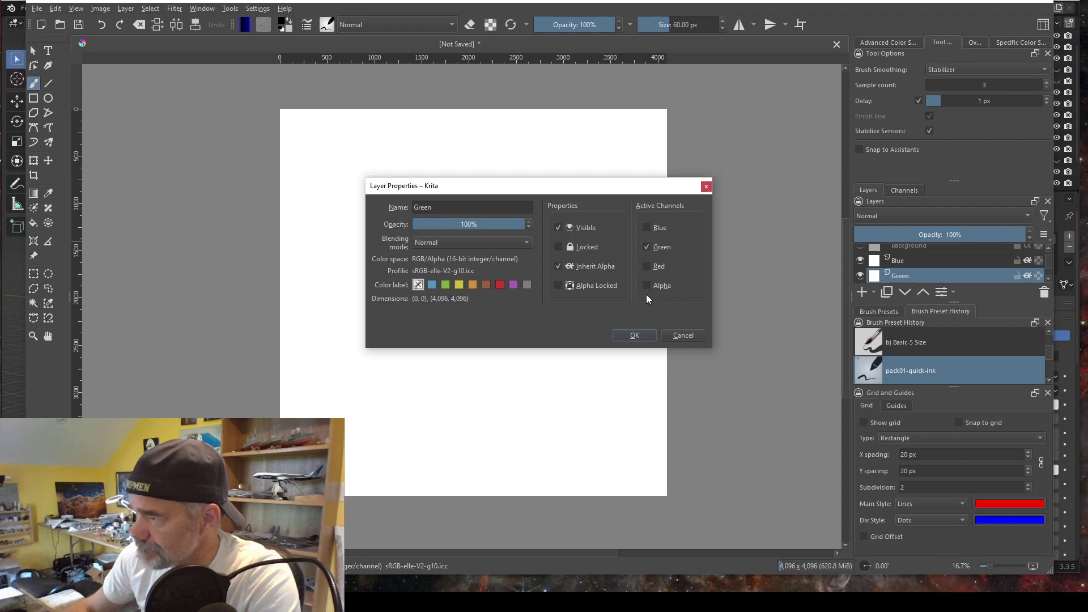
click(635, 336)
Step: Restrict the Red layer to its Red channel by deactivating Blue, Green and Alpha in its layer properties
scroll(882, 256, down, 2)
click(900, 258)
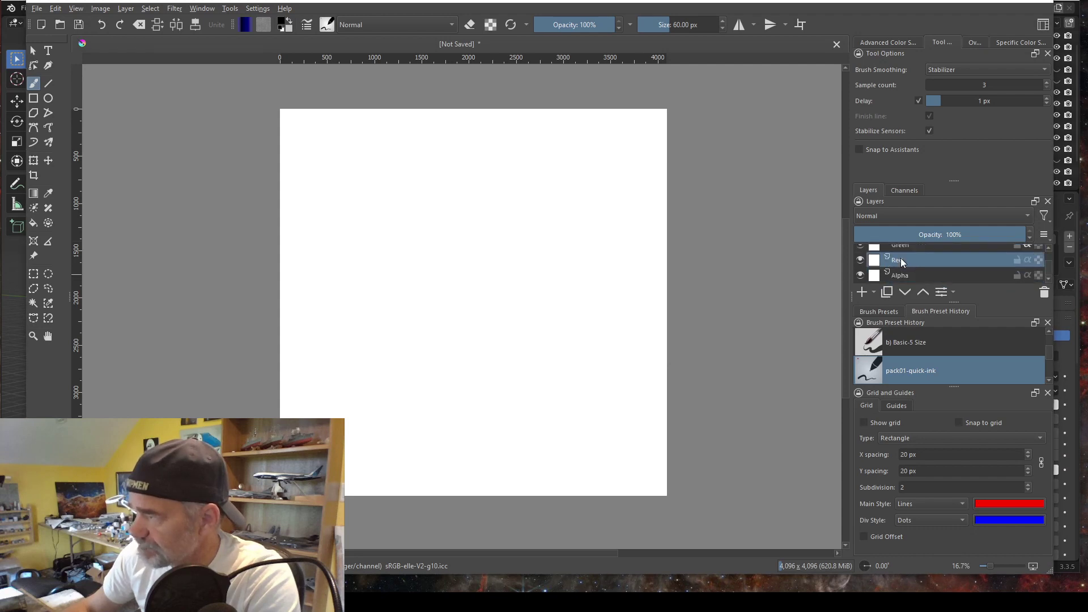
right_click(896, 260)
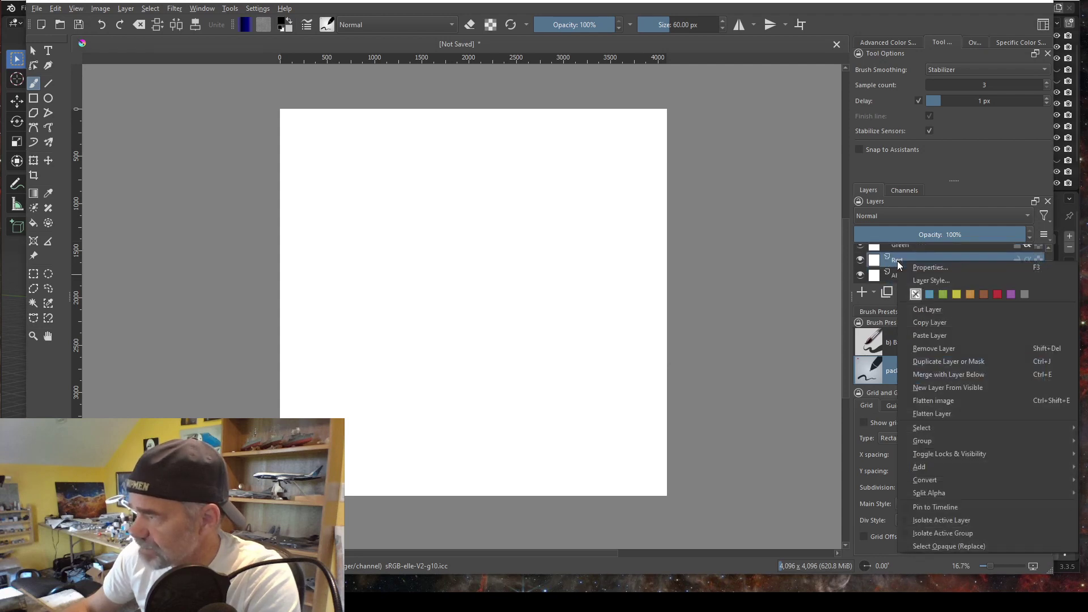
click(927, 264)
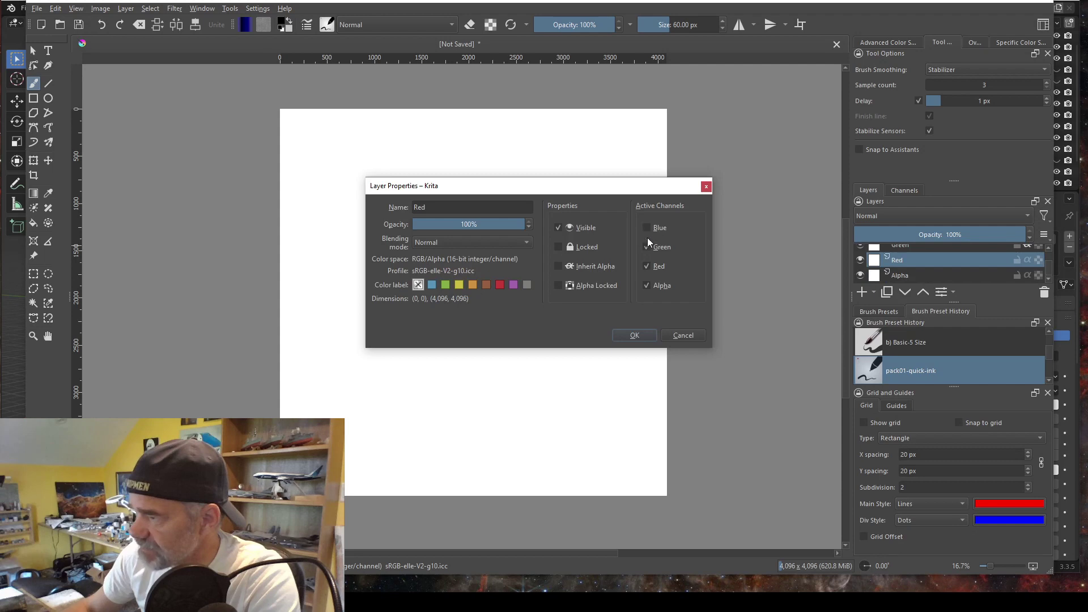
click(646, 285)
click(635, 335)
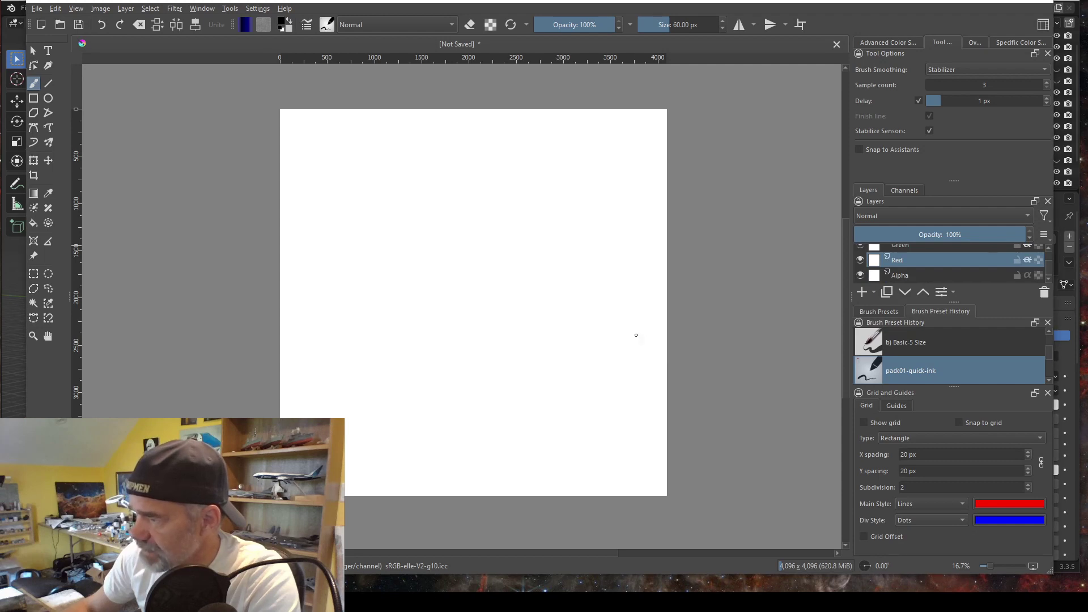
Step: Restrict the Alpha layer to its Alpha channel by deactivating Gray in its layer properties
click(901, 275)
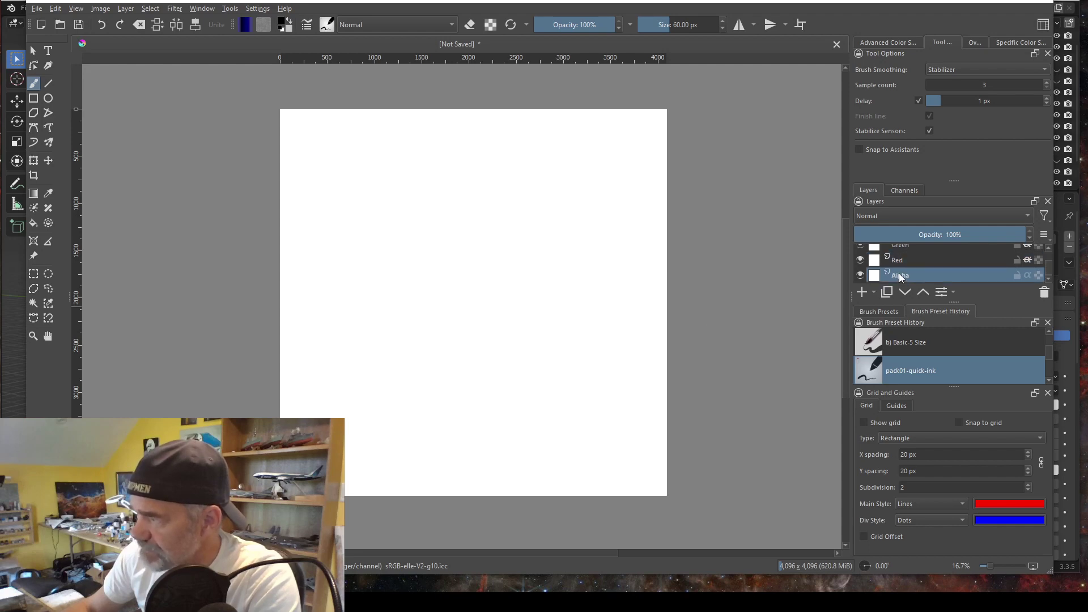
right_click(901, 275)
click(928, 278)
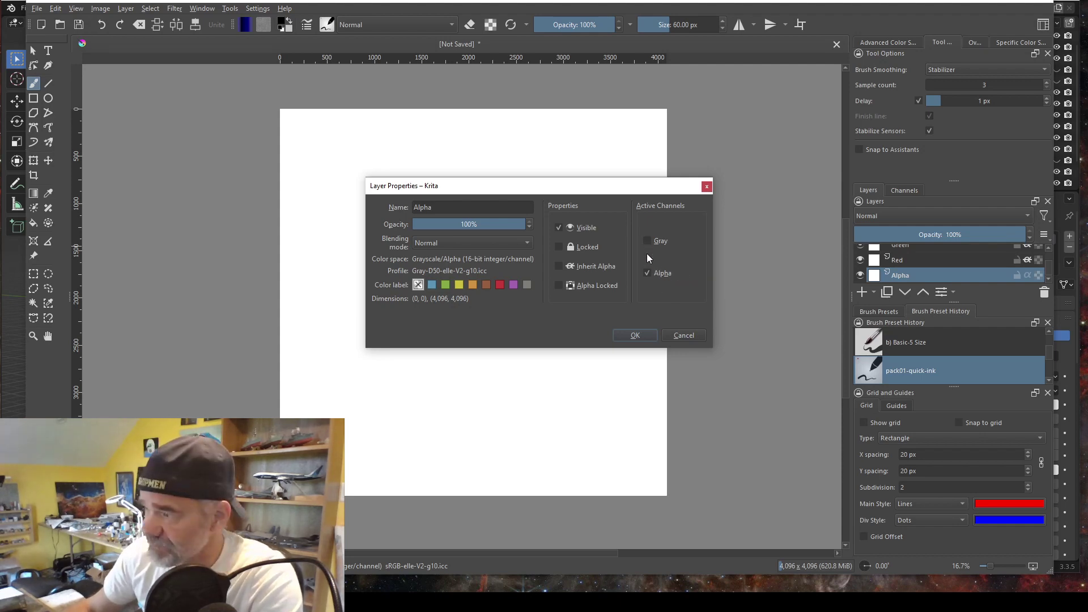
click(635, 334)
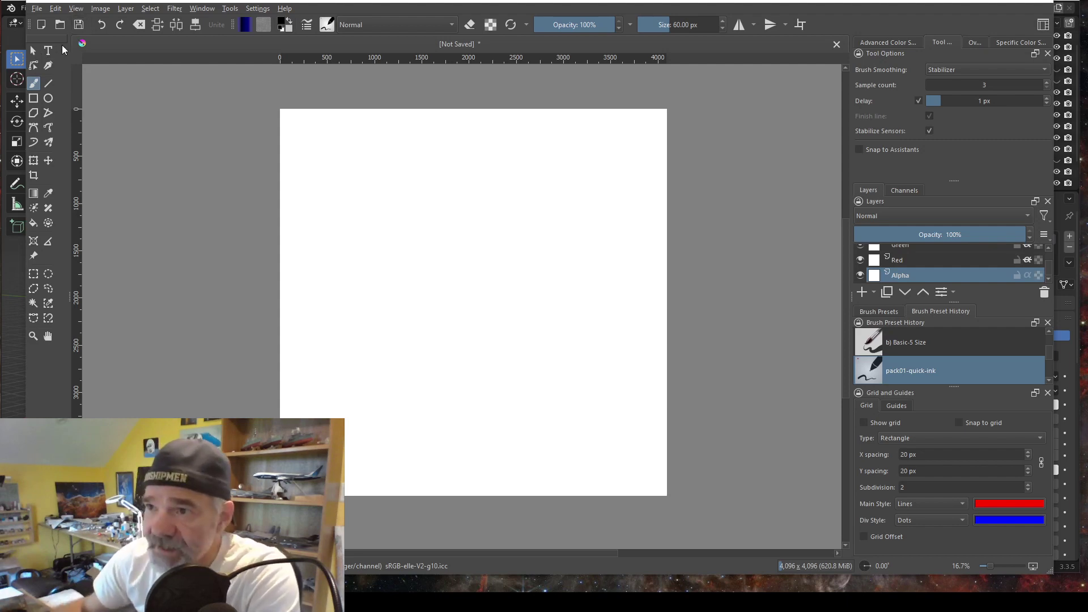
Step: Open Bricks080A_4K_AmbientOcclusion.png and Bricks080A_4K_Roughness.png together from the Bricks080A folder in Textures
click(34, 8)
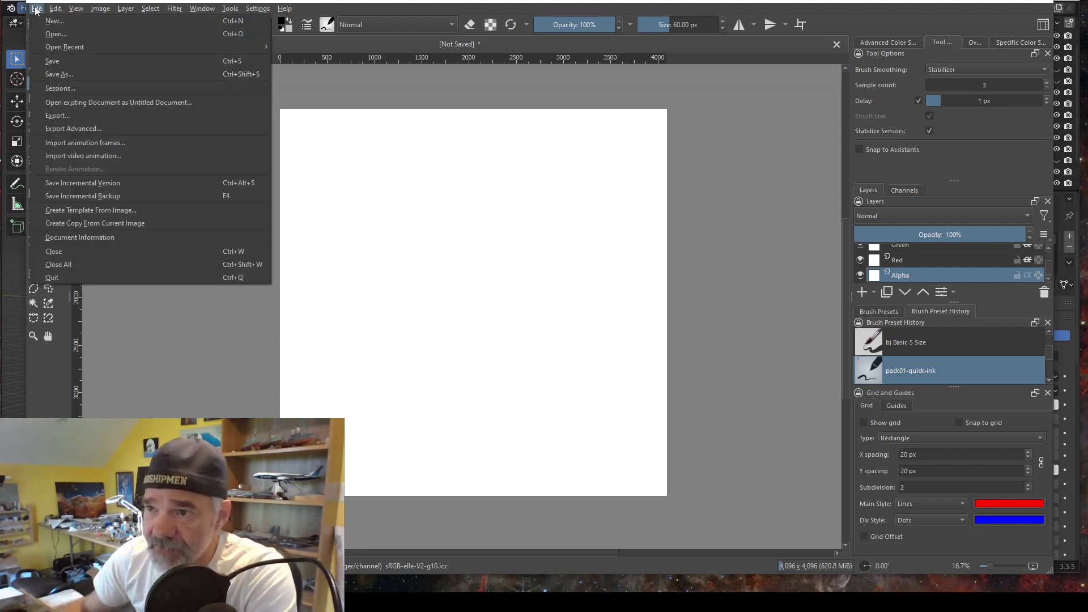
click(66, 35)
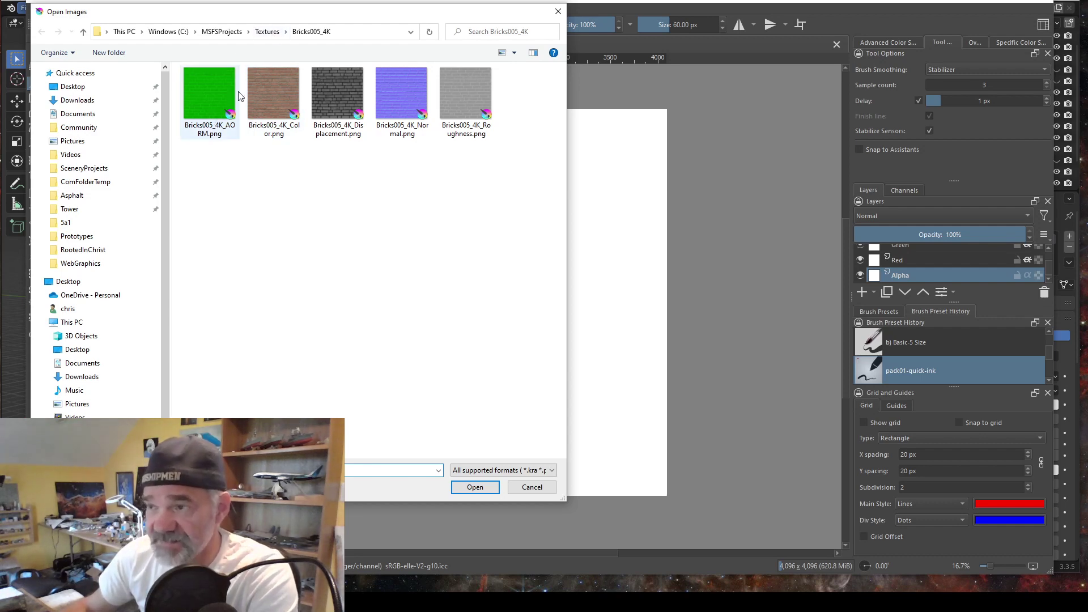
click(267, 32)
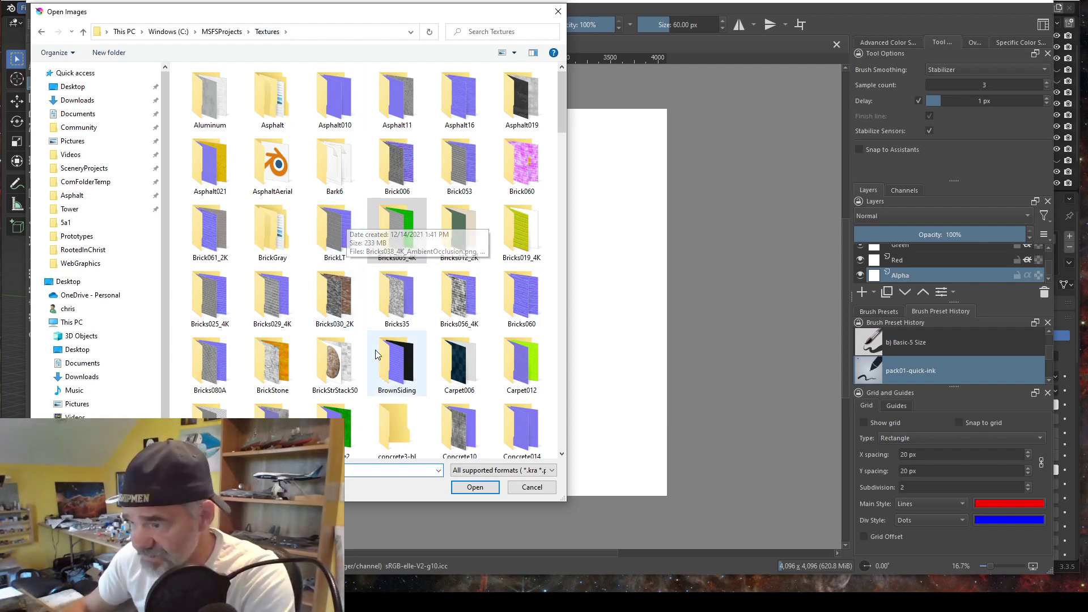
scroll(379, 350, down, 3)
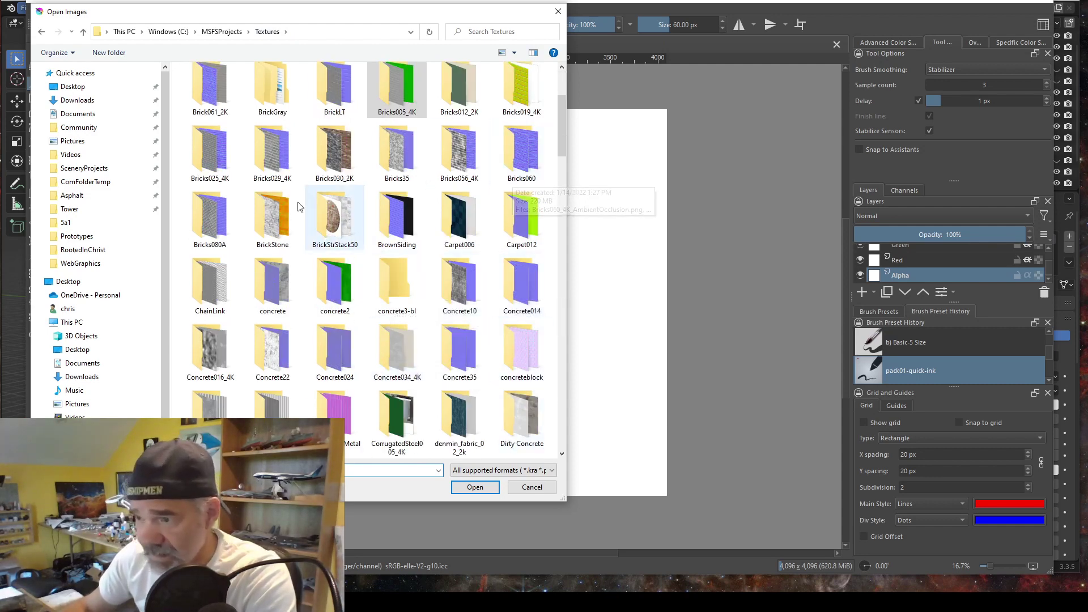
click(213, 228)
double_click(213, 228)
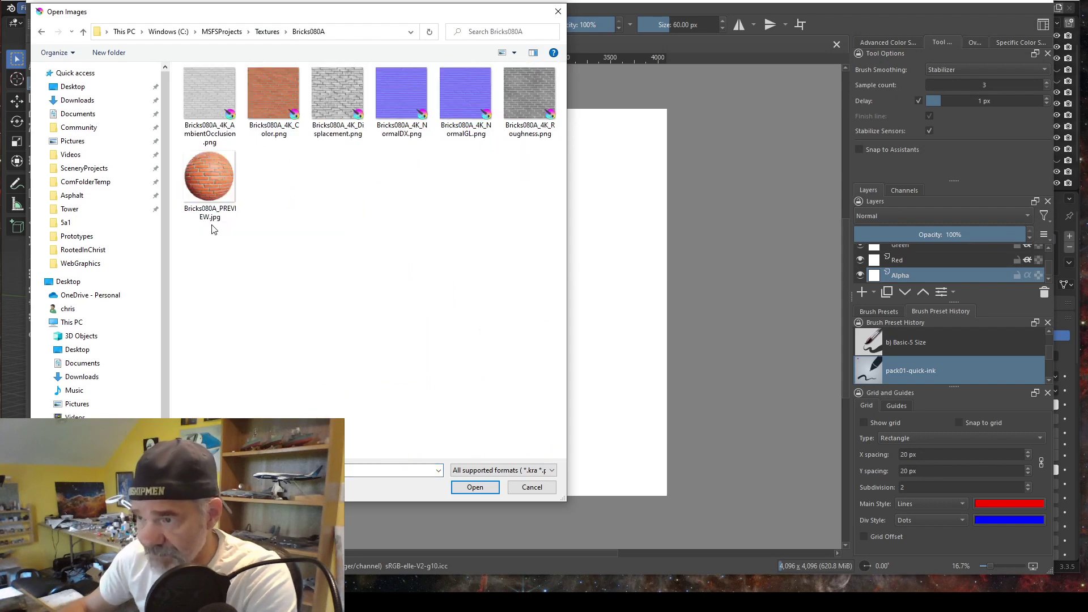
click(215, 99)
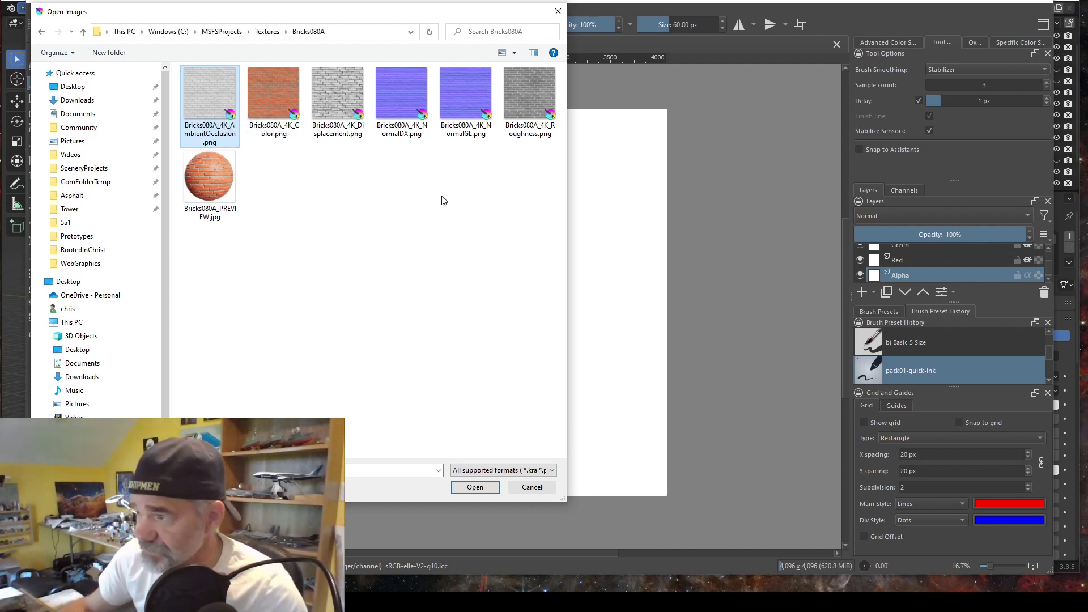
ctrl+click(525, 108)
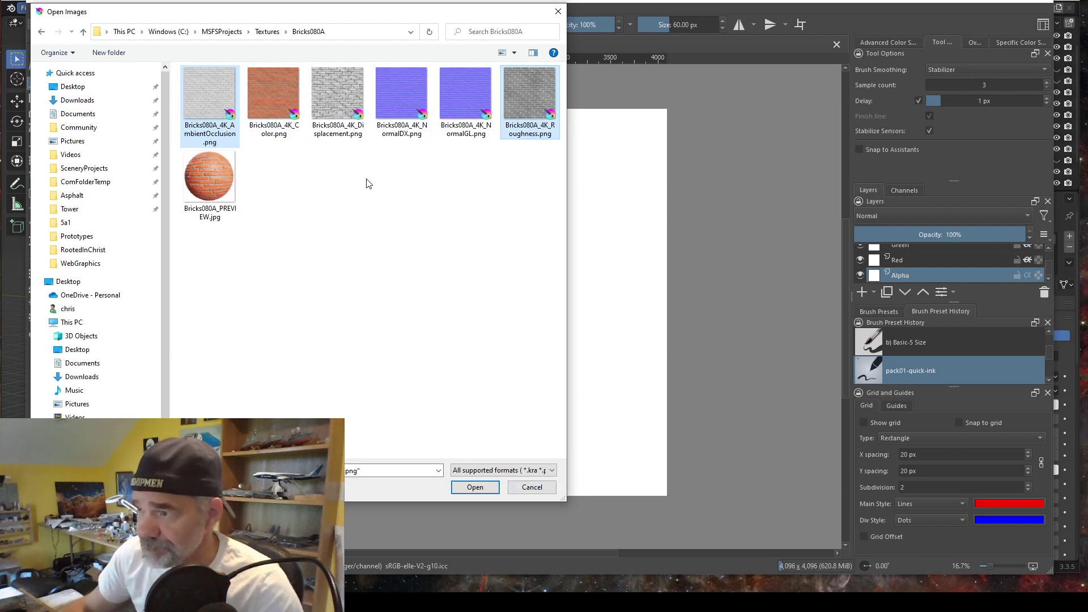
click(475, 488)
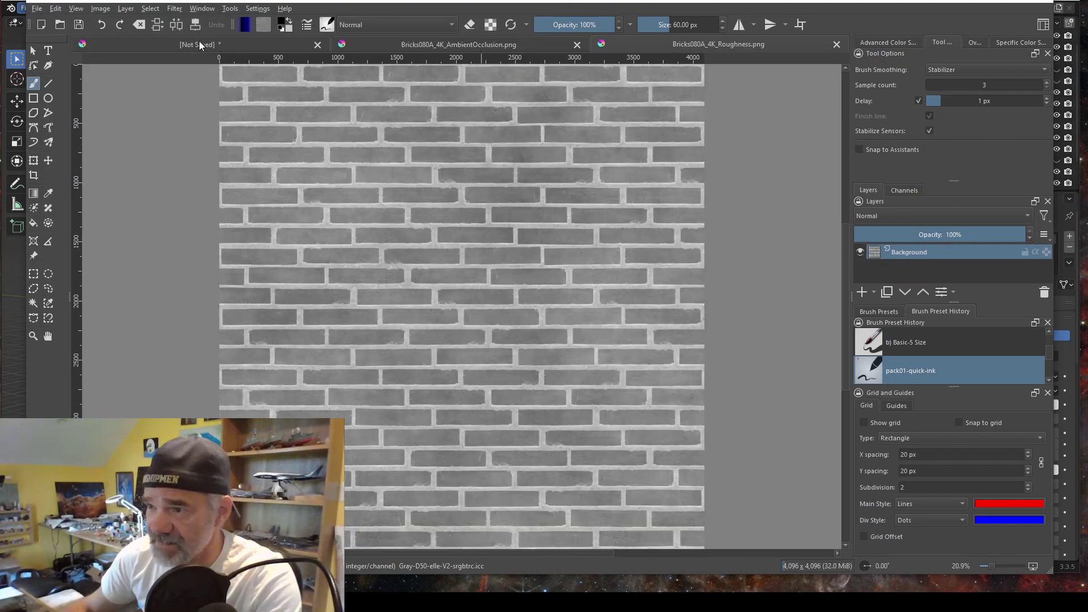
Step: Select the entire Bricks080A_4K_AmbientOcclusion.png image and copy it
click(200, 48)
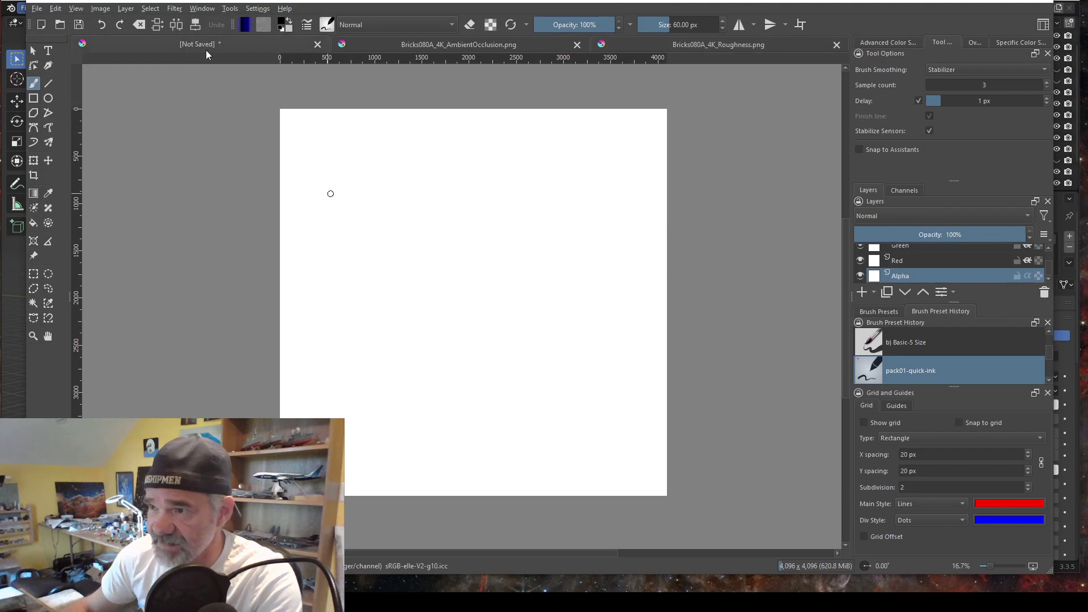
click(442, 42)
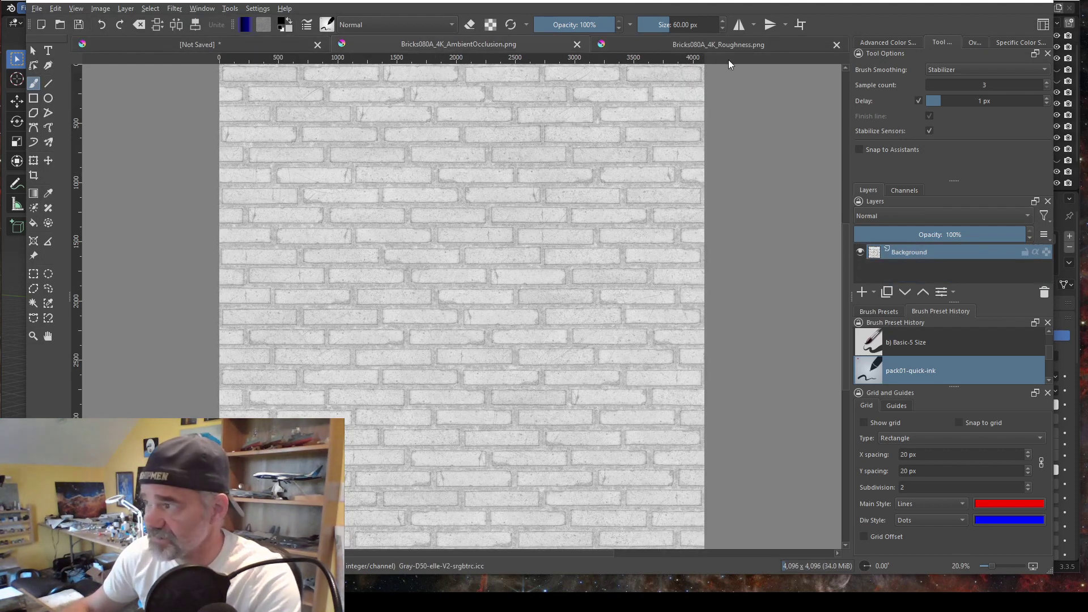
click(716, 44)
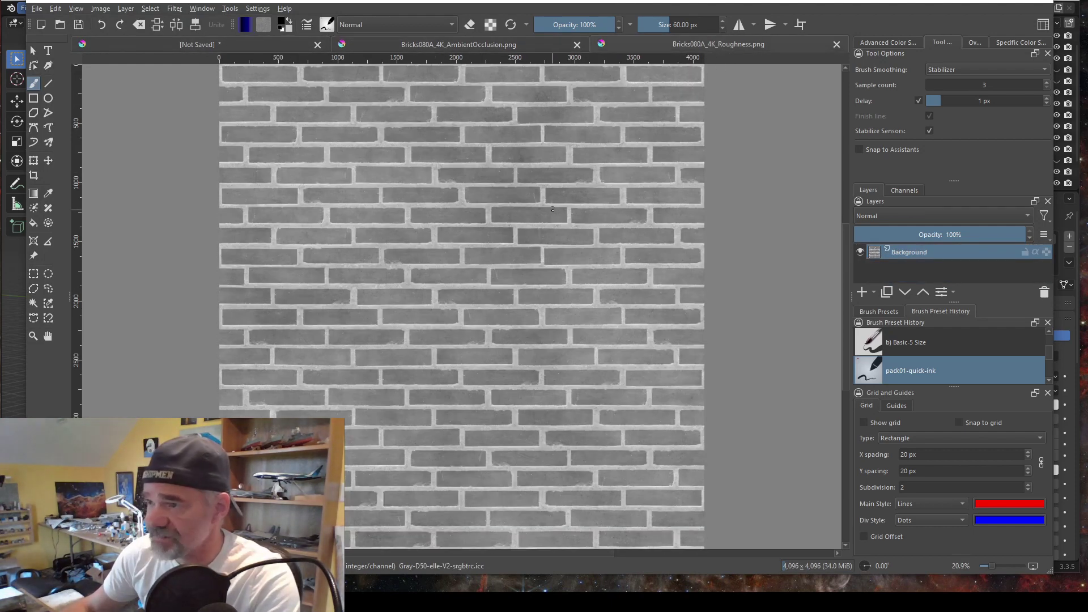
click(433, 44)
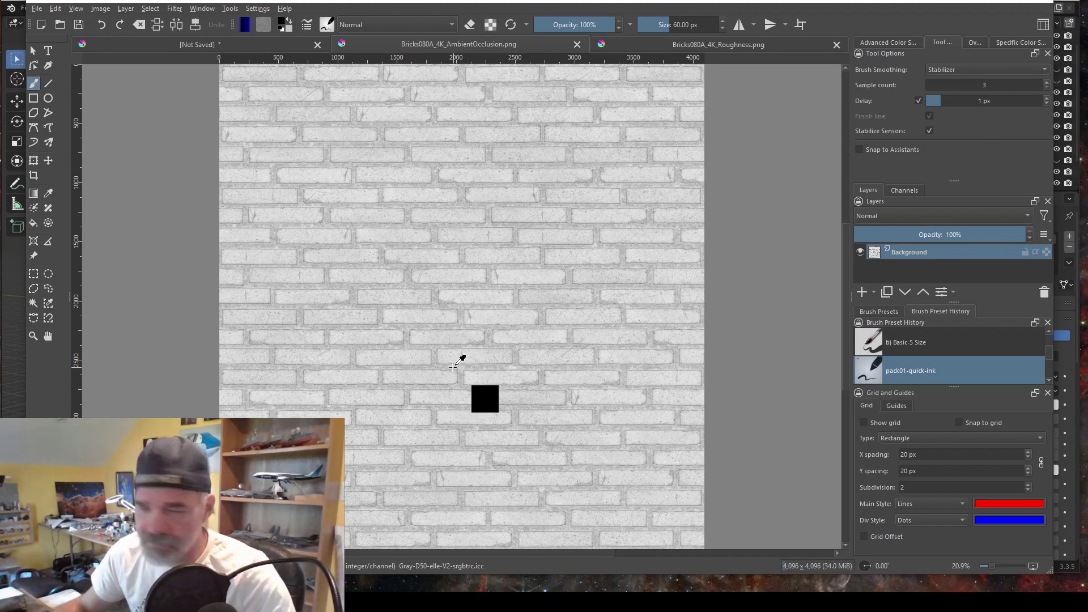
key(ctrl+a)
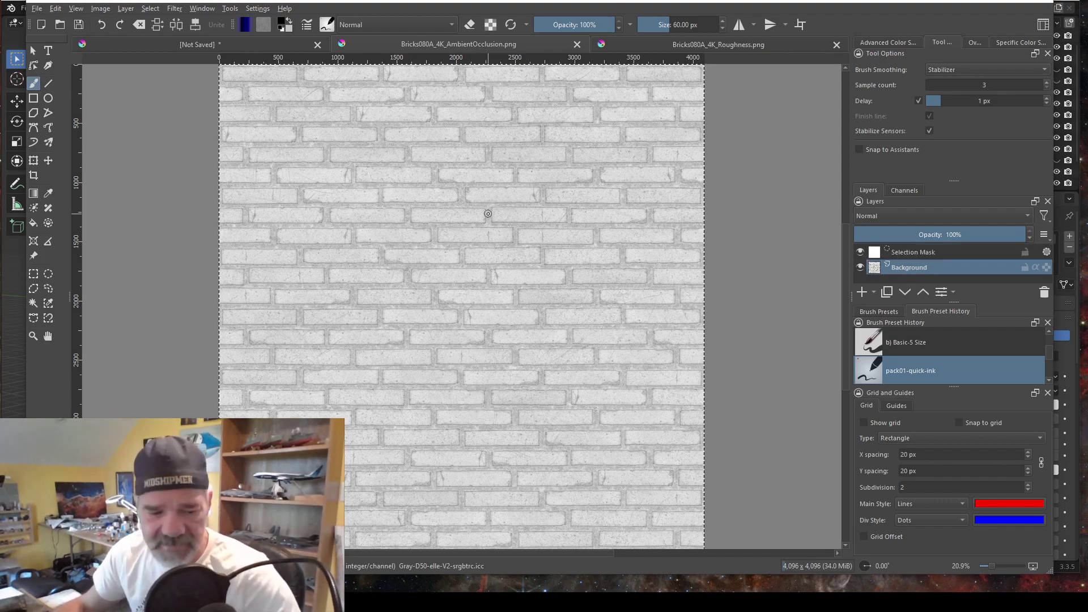
key(BackSpace)
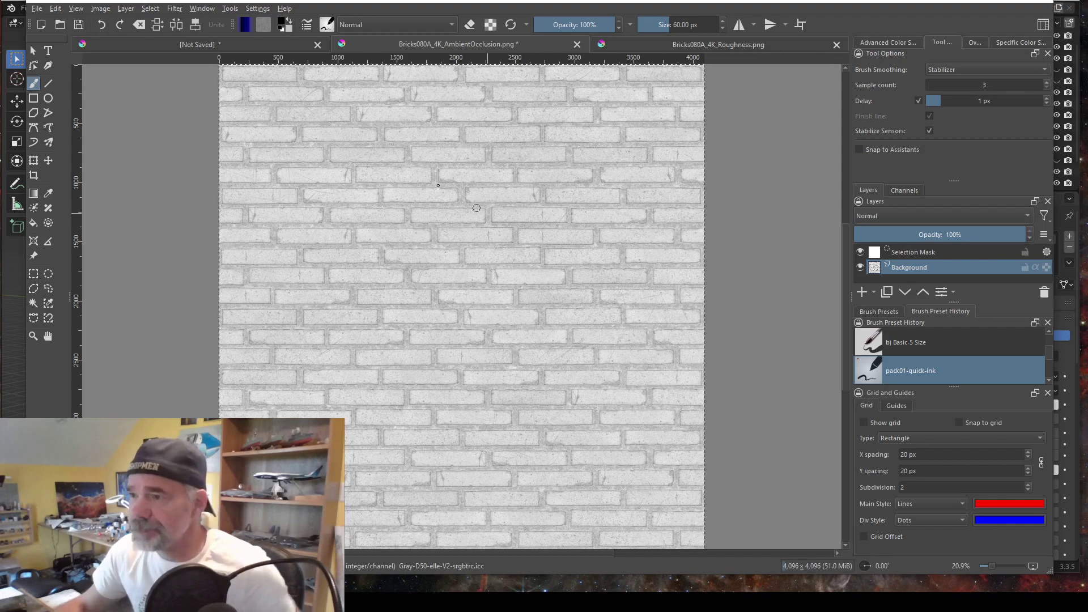
Step: Paste the copied ambient occlusion image into the Red layer of the unsaved channel document
click(199, 44)
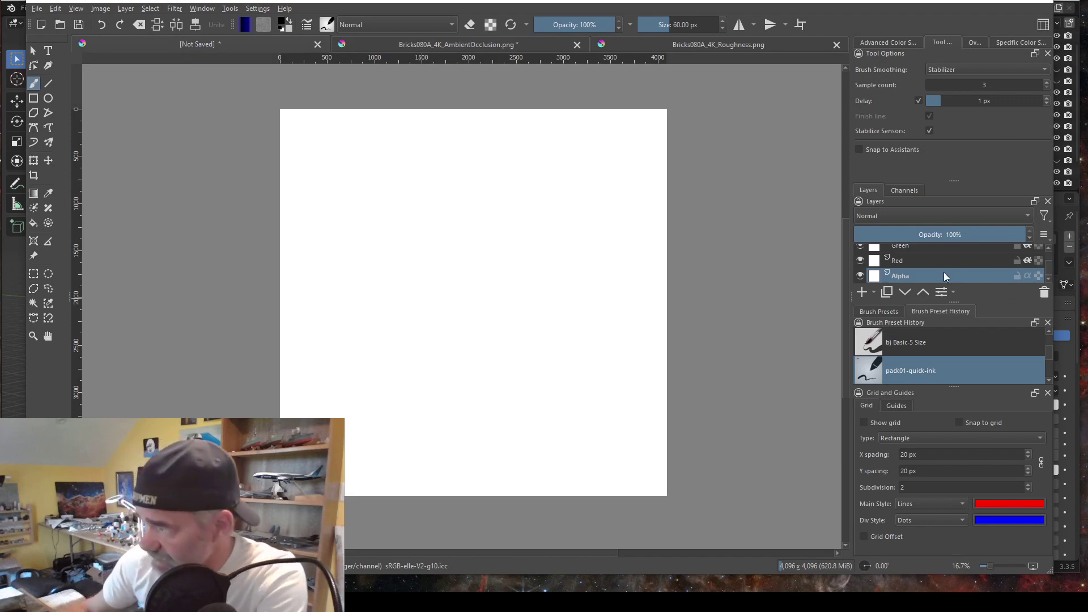
click(899, 260)
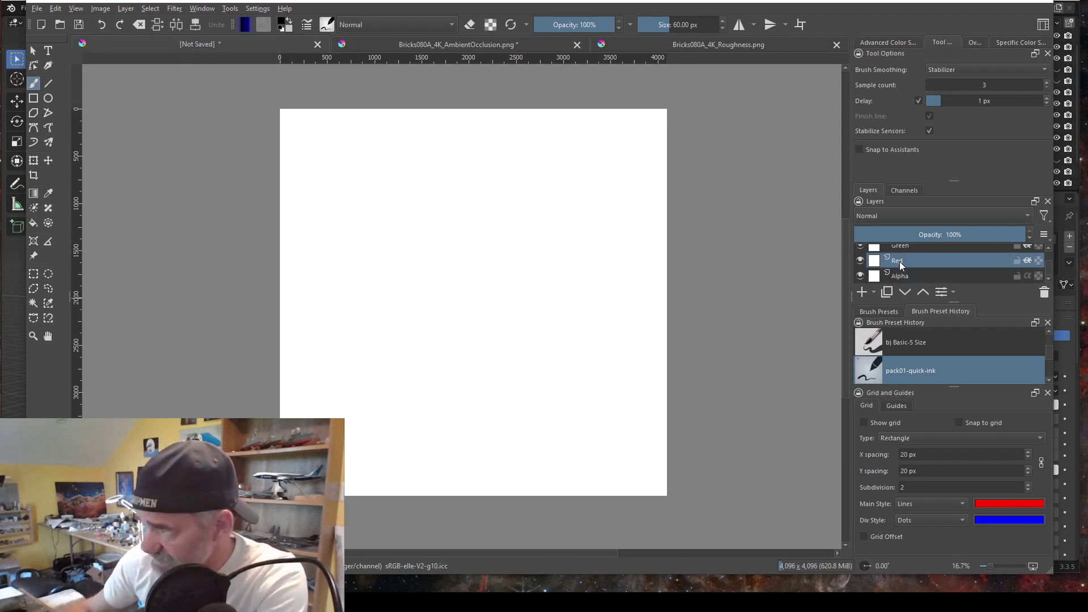
mouse_move(899, 261)
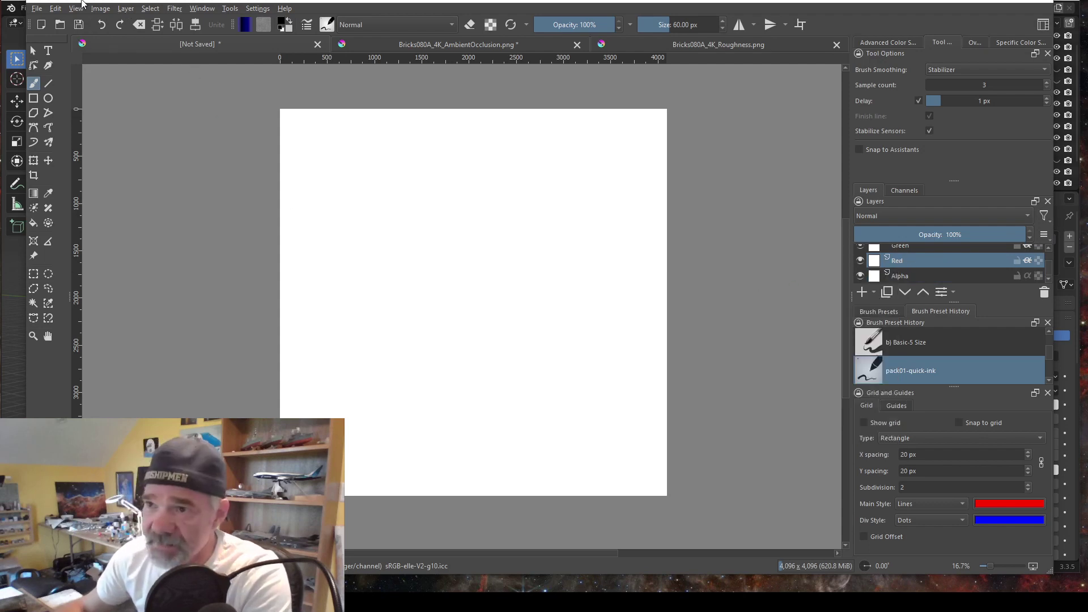
click(56, 9)
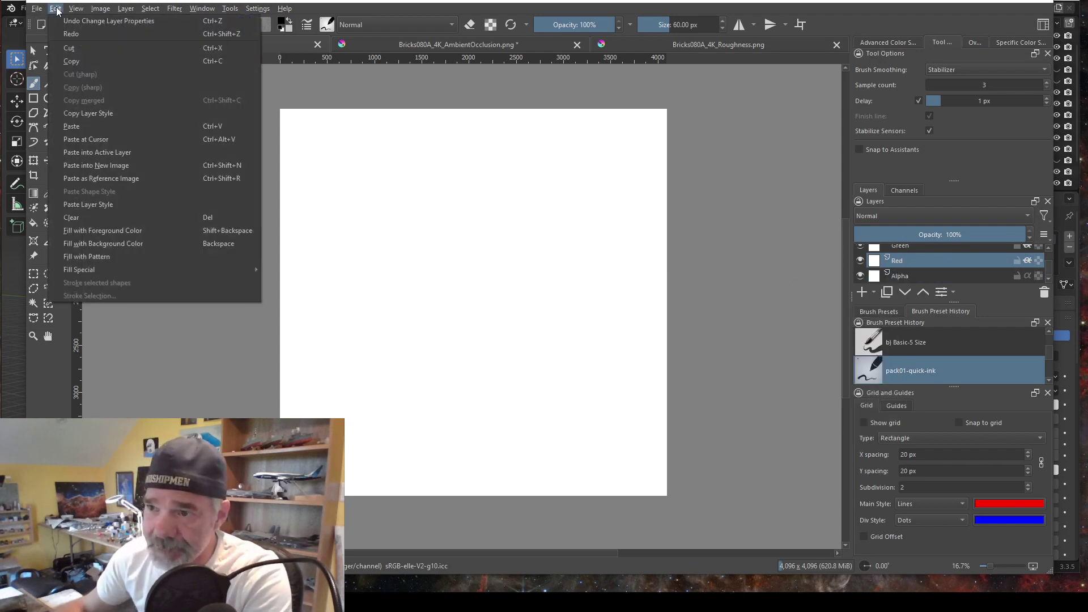
click(103, 151)
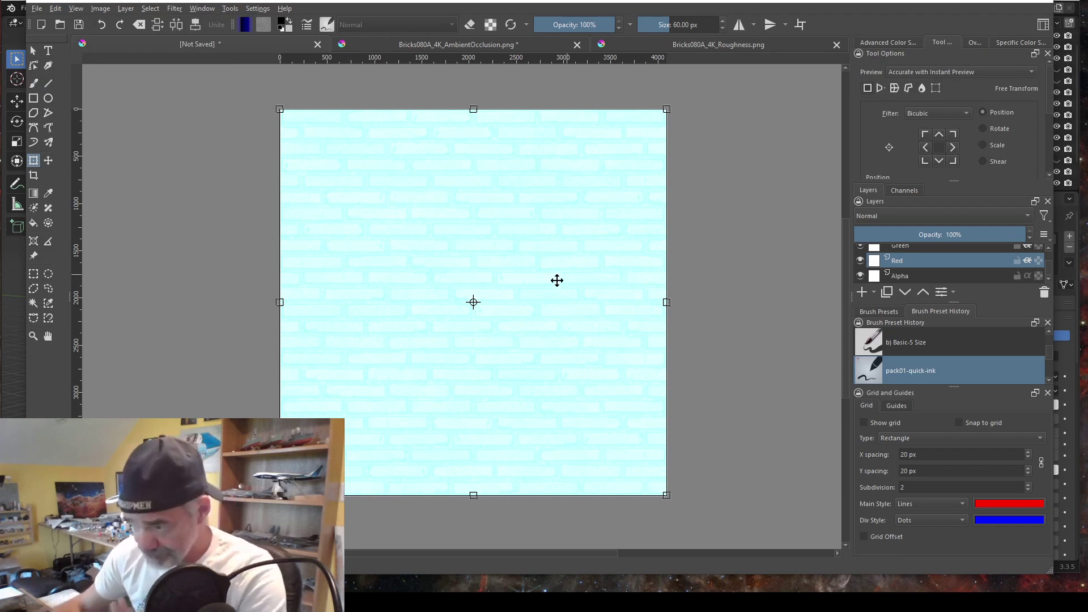
Step: Make Green the active layer of the channel document and copy the entire Bricks080A_4K_Roughness.png image
click(900, 250)
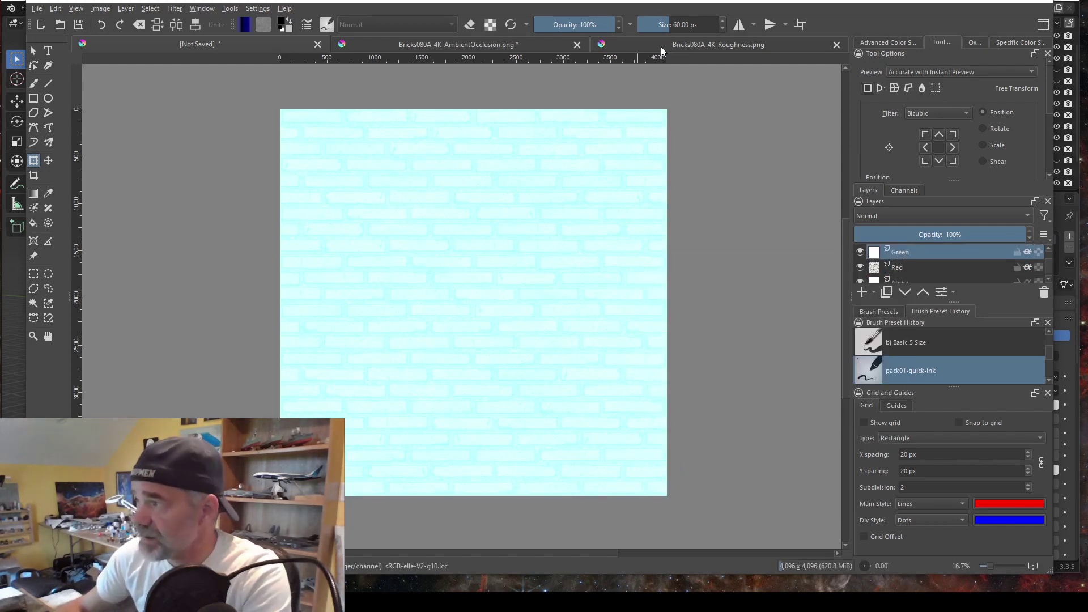
click(717, 43)
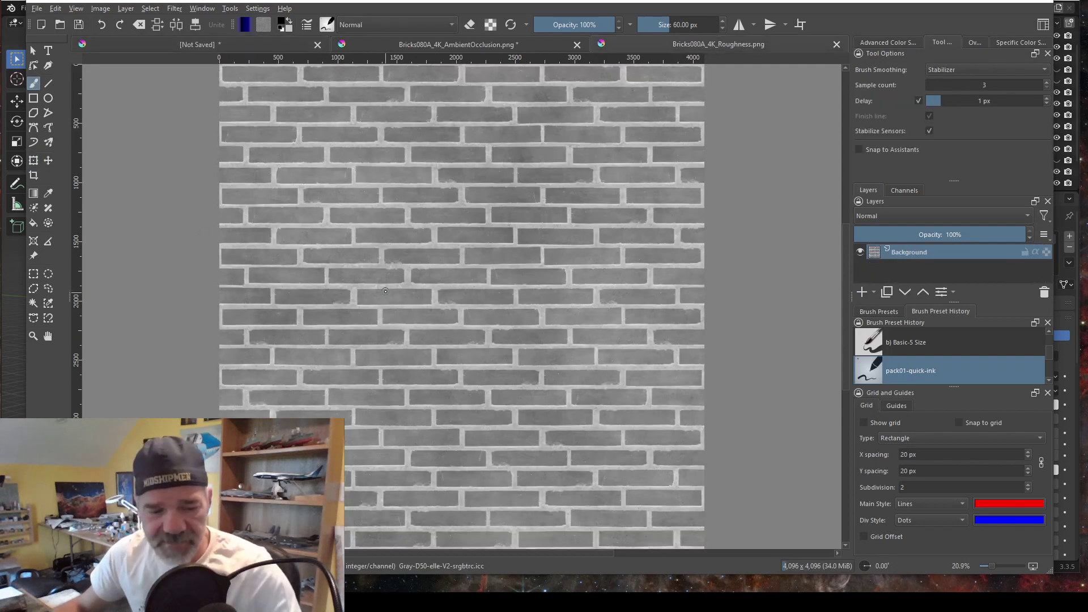
key(ctrl+a)
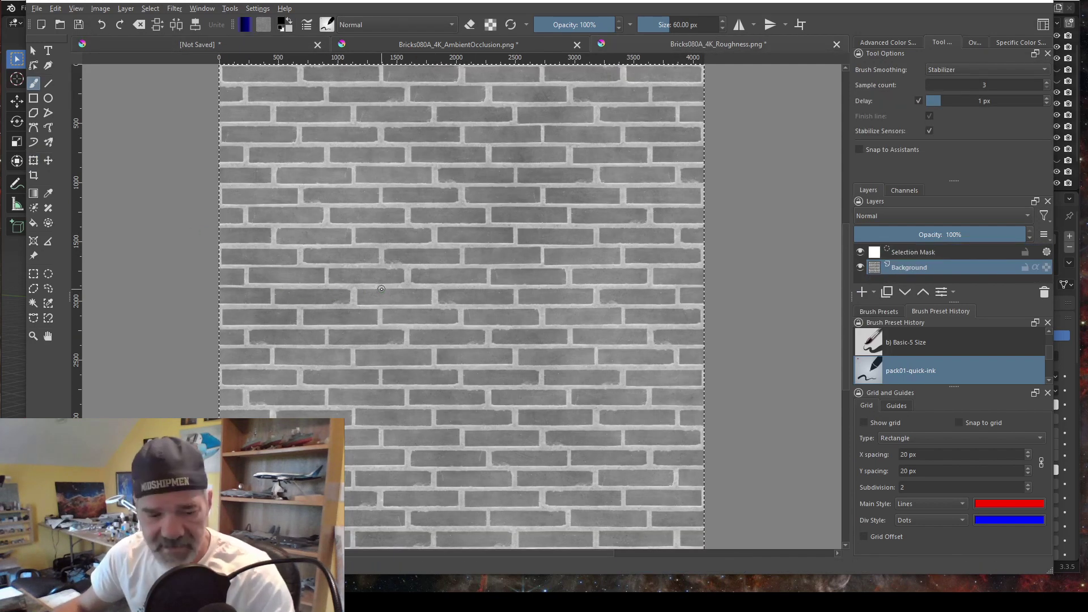
key(shift+BackSpace)
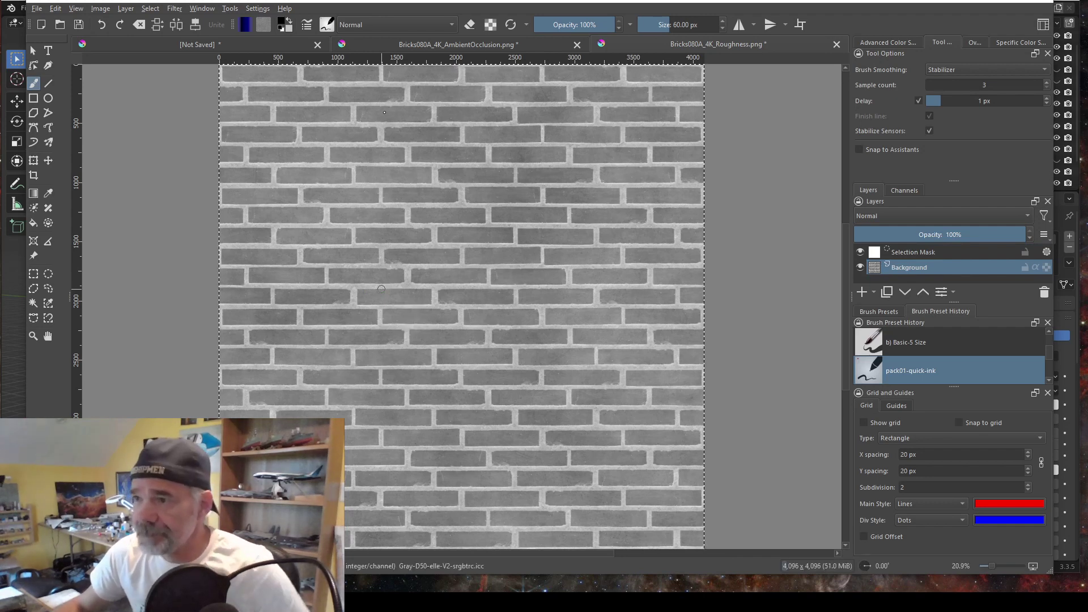
Step: Paste the copied roughness image into the active Green layer of the unsaved channel document
click(206, 42)
key(ctrl+t)
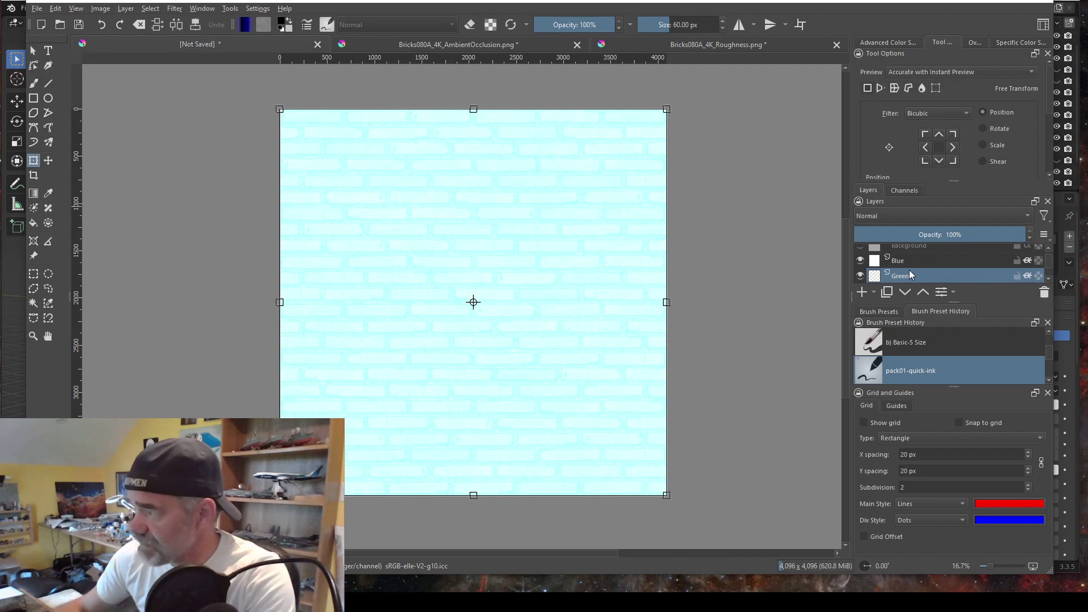
click(55, 8)
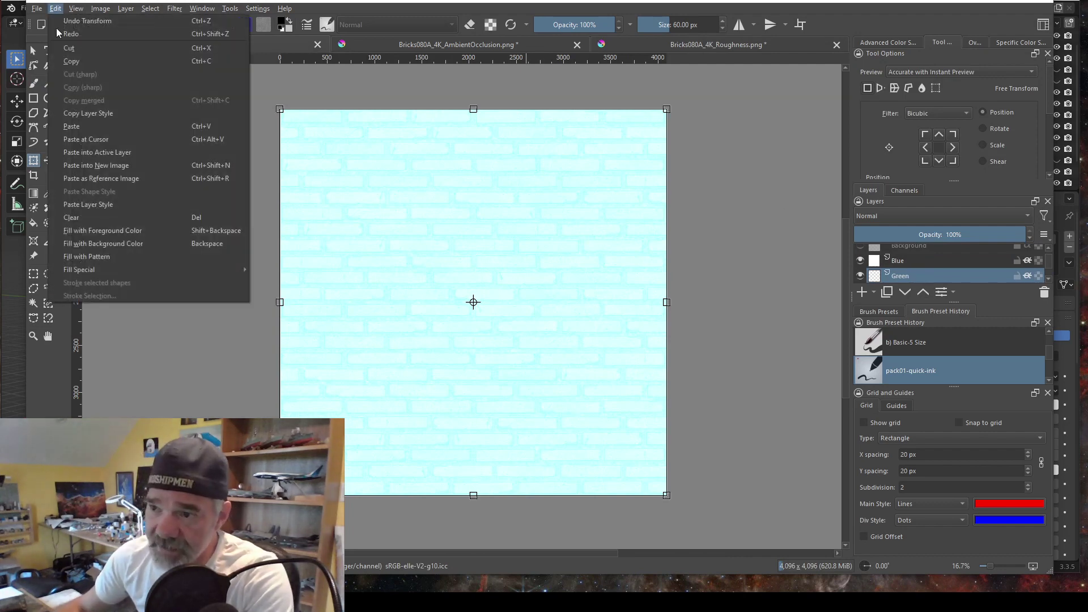
click(100, 152)
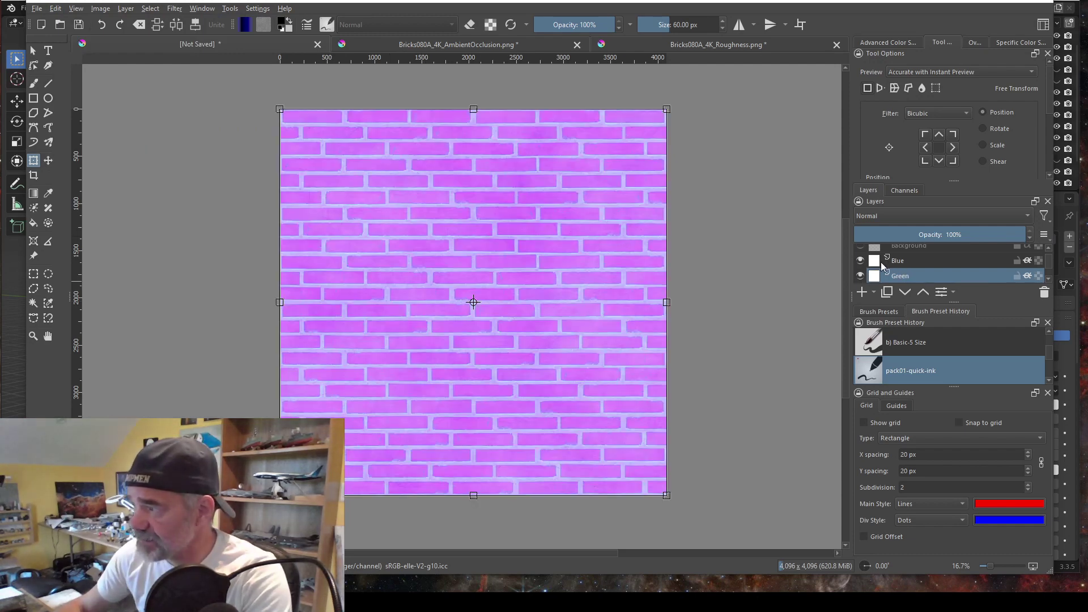
scroll(904, 277, down, 1)
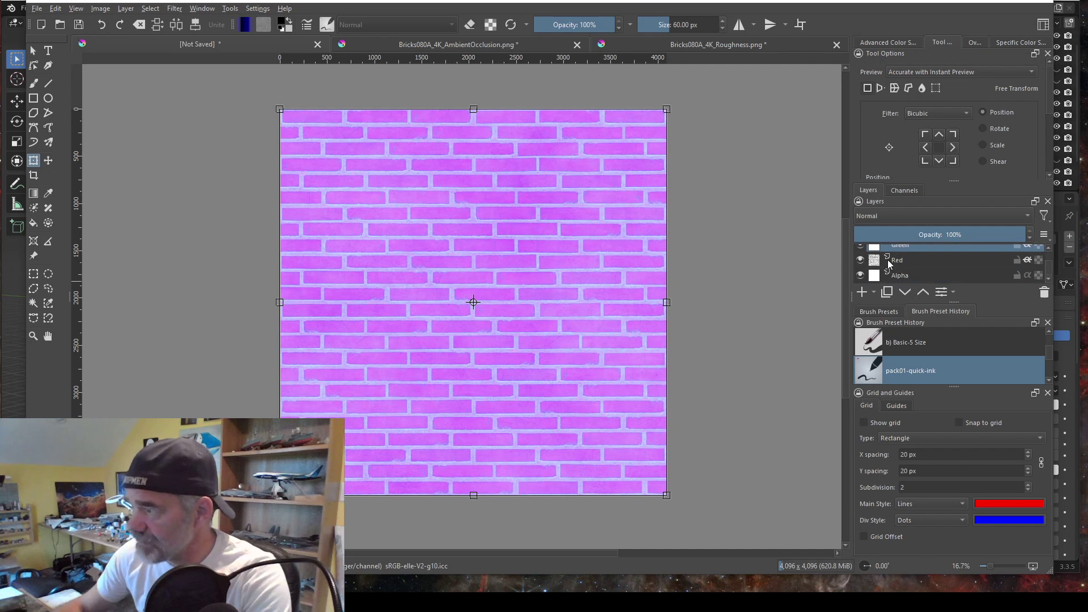
scroll(888, 259, up, 1)
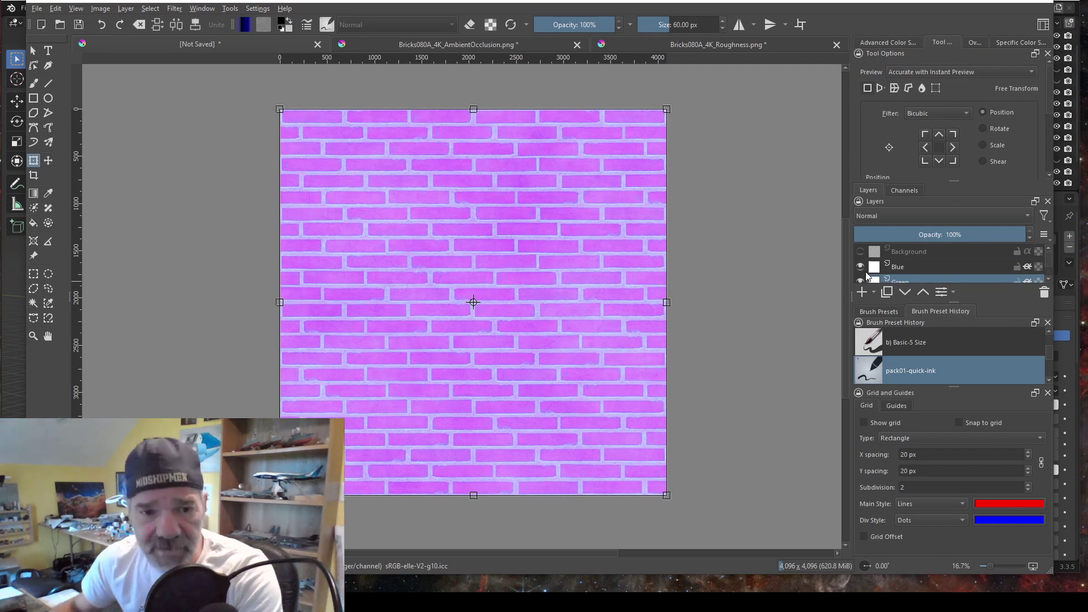
Step: Fill the Blue layer with black through a rectangular selection around the whole canvas, and clear the selection
mouse_move(865, 276)
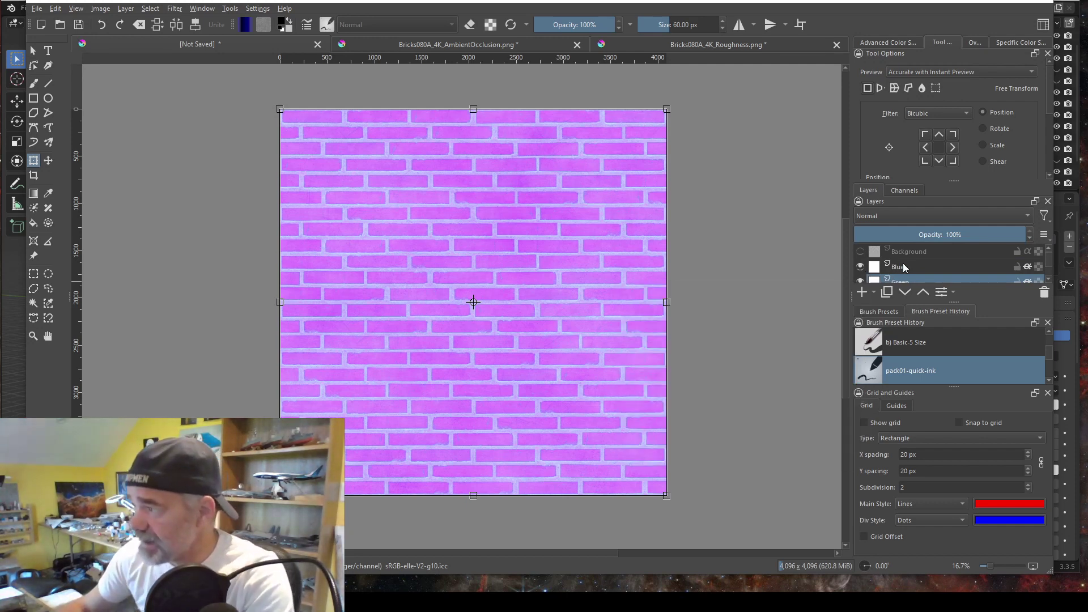
mouse_move(895, 267)
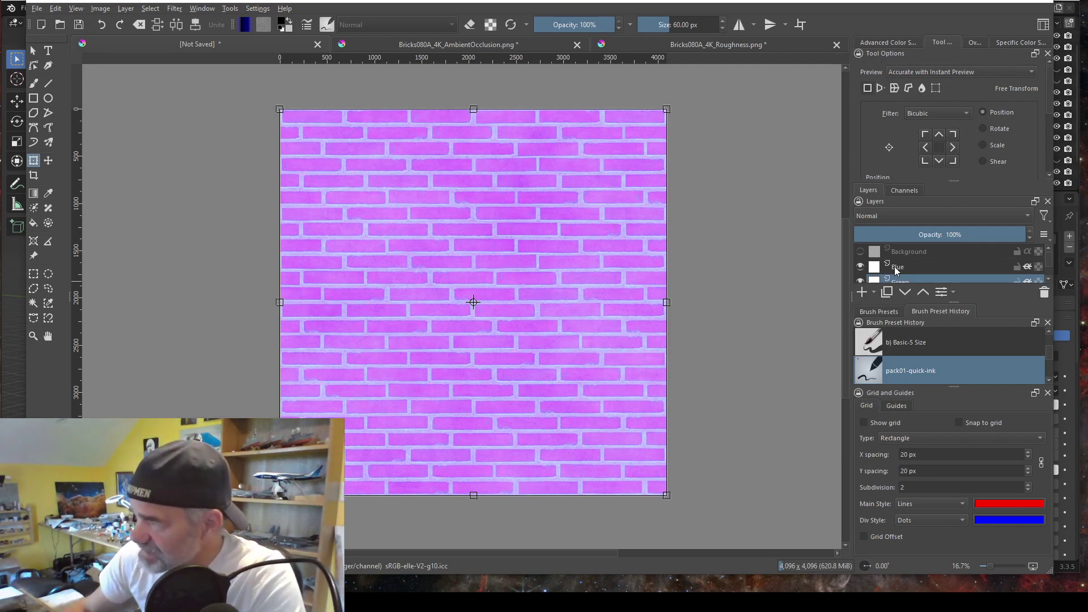
click(899, 267)
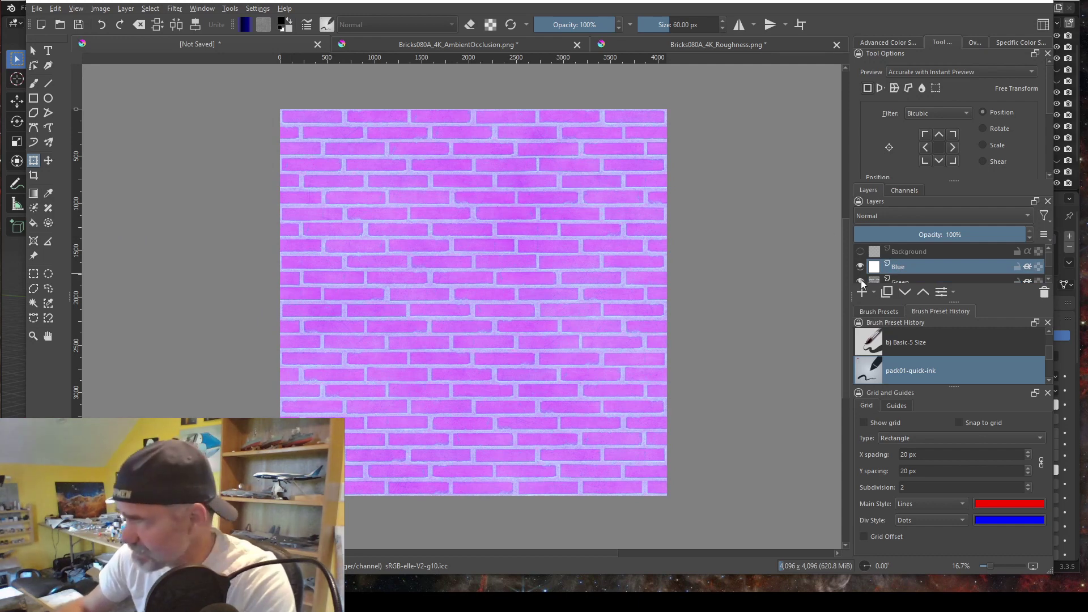
click(33, 274)
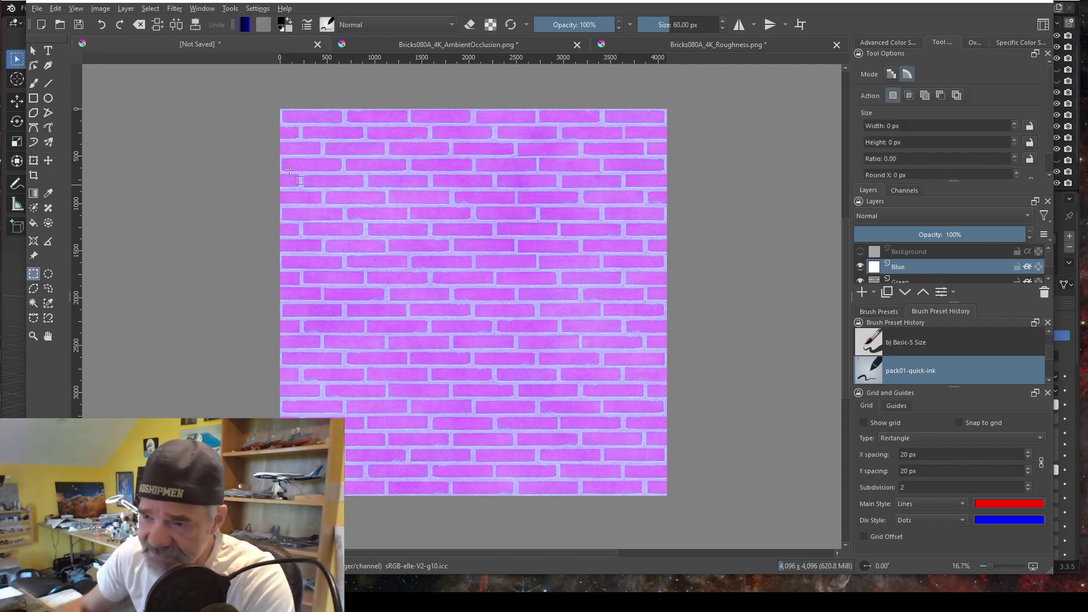
drag(272, 109, 670, 503)
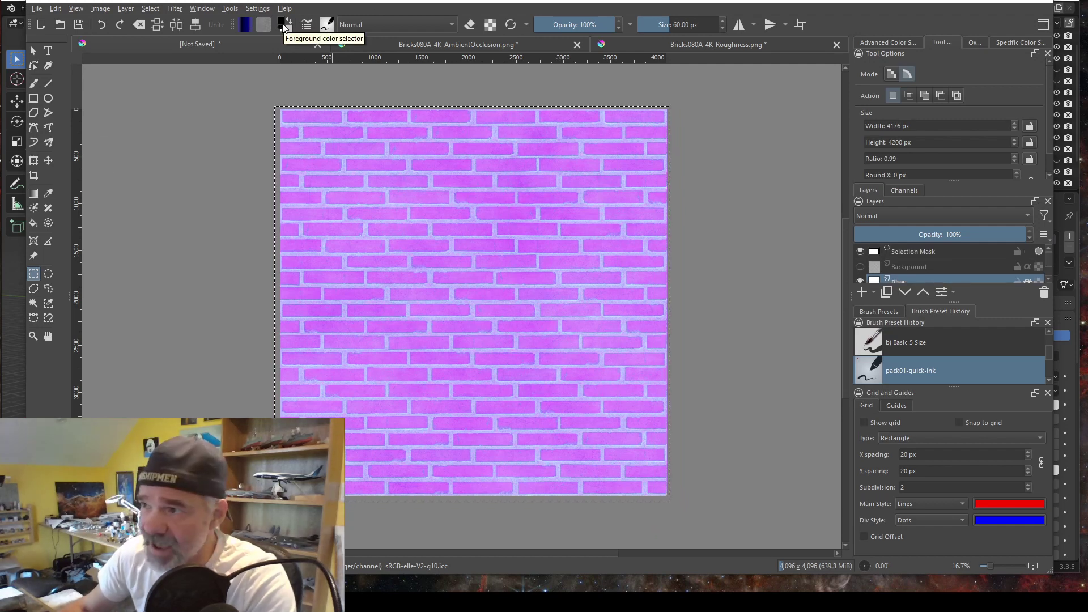
click(33, 224)
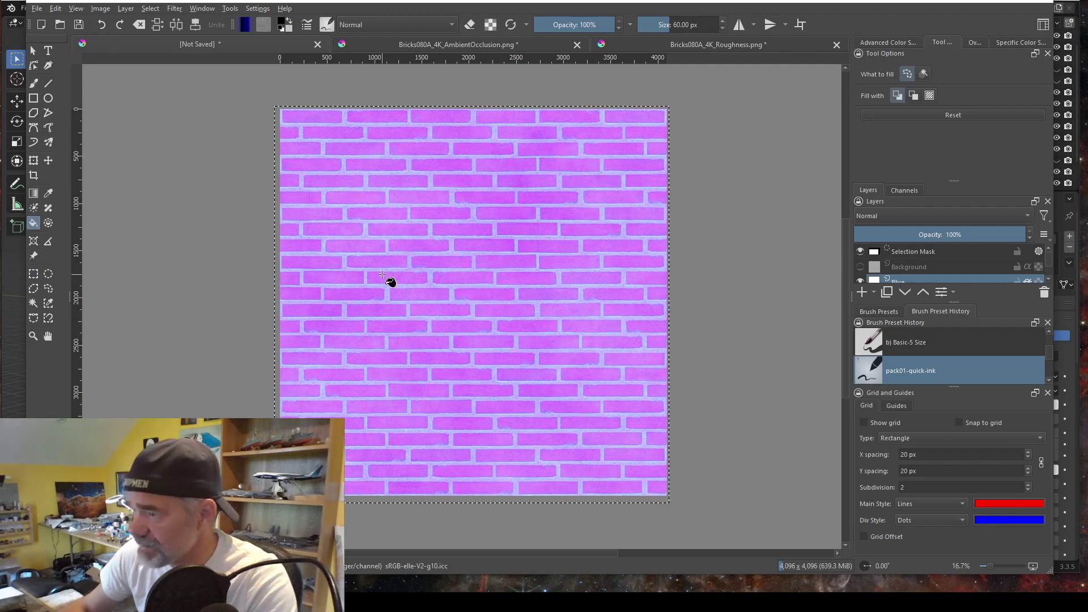
click(420, 274)
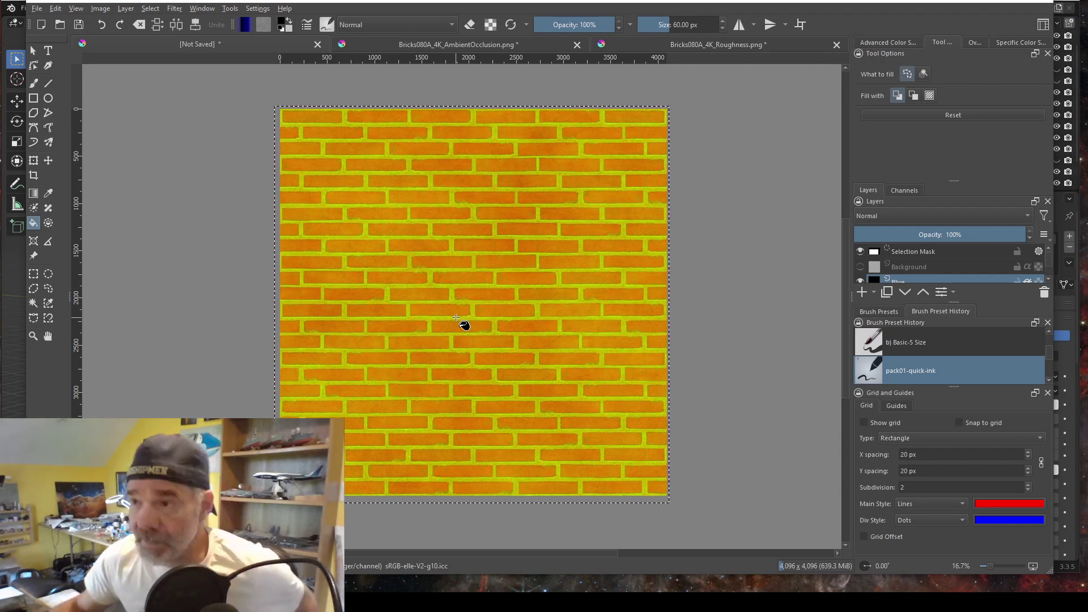
click(153, 9)
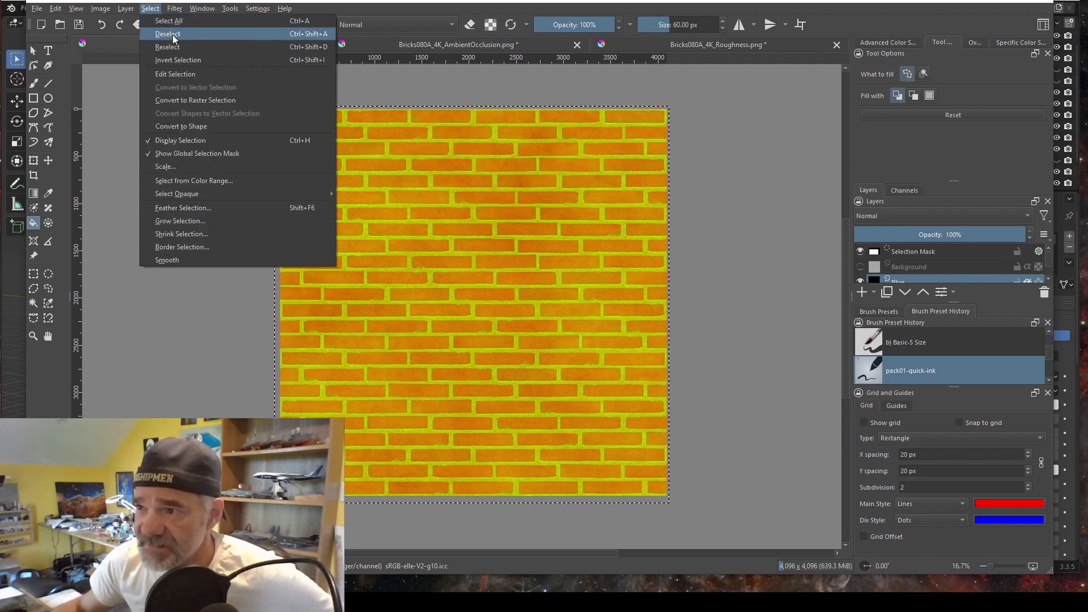
click(168, 34)
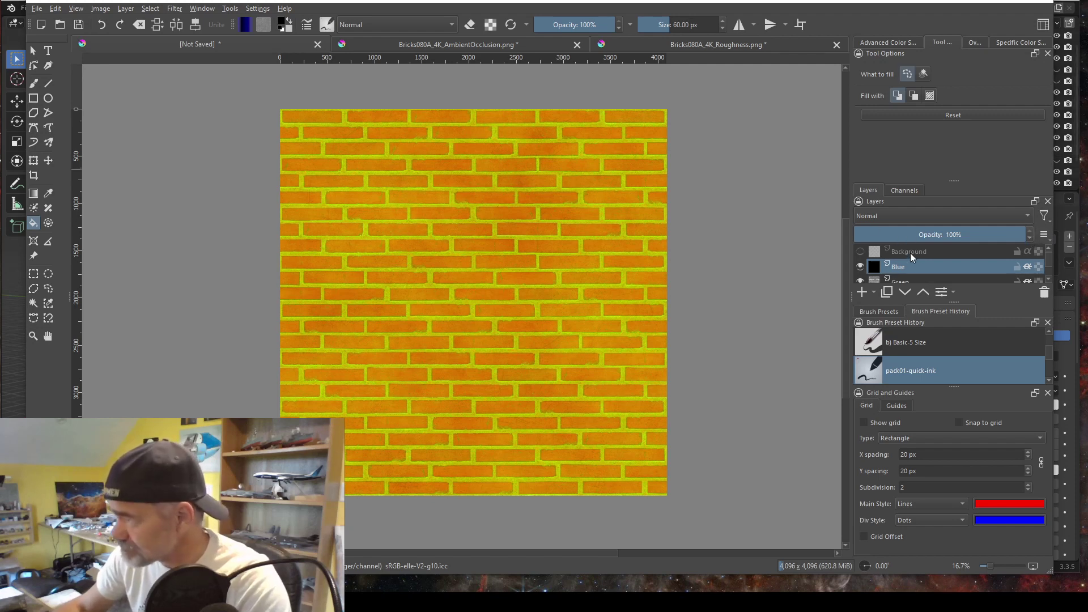
Step: Hide the Blue and Green layers to inspect the ambient occlusion map in the Red layer alone
scroll(913, 256, down, 2)
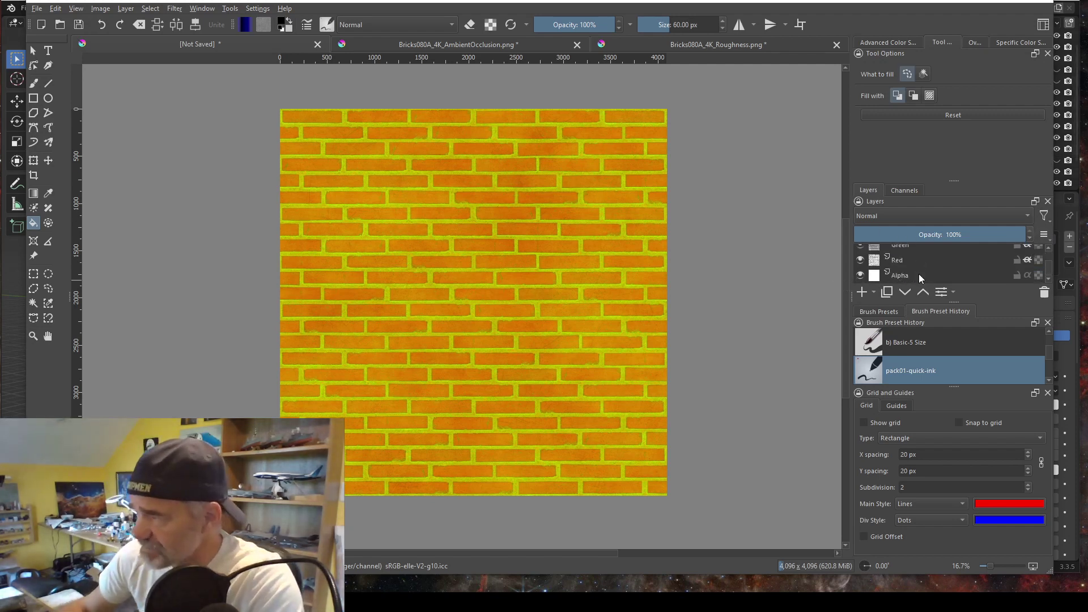
scroll(901, 276, up, 2)
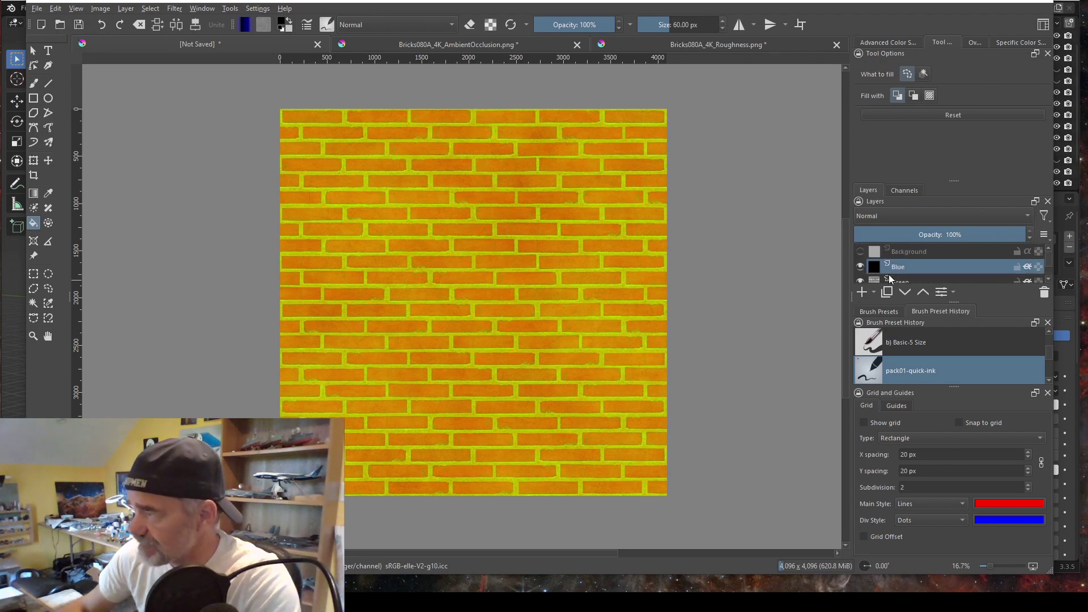
scroll(880, 278, down, 2)
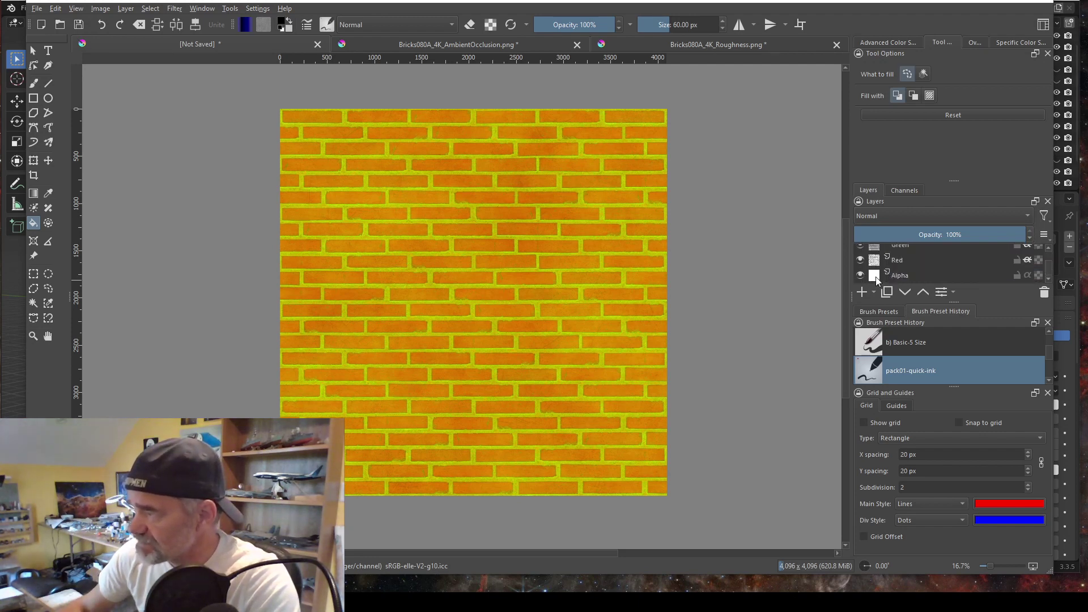
scroll(882, 271, up, 2)
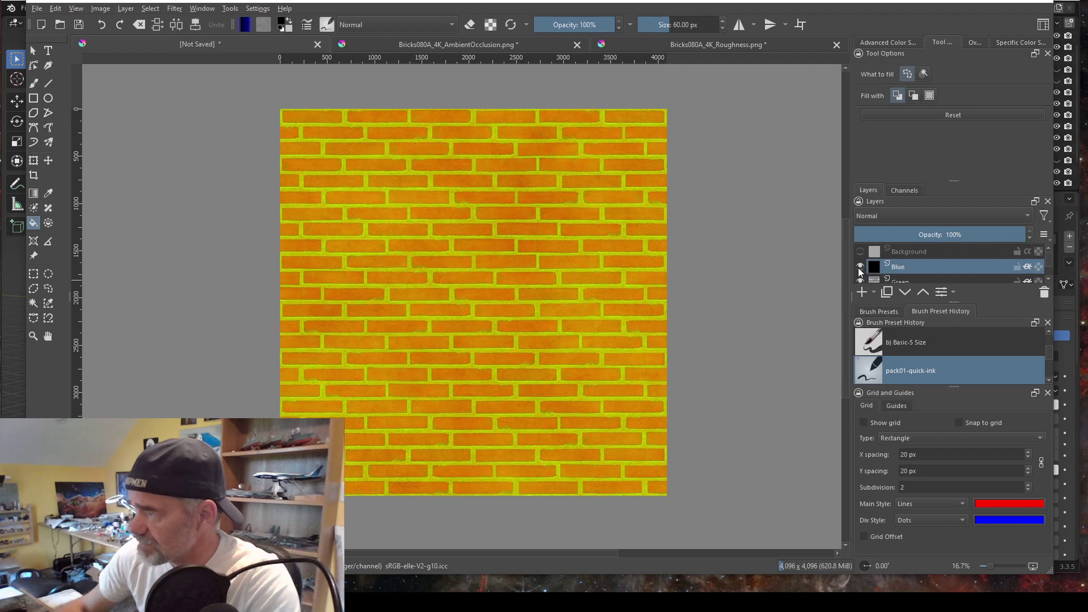
scroll(858, 268, down, 3)
click(860, 259)
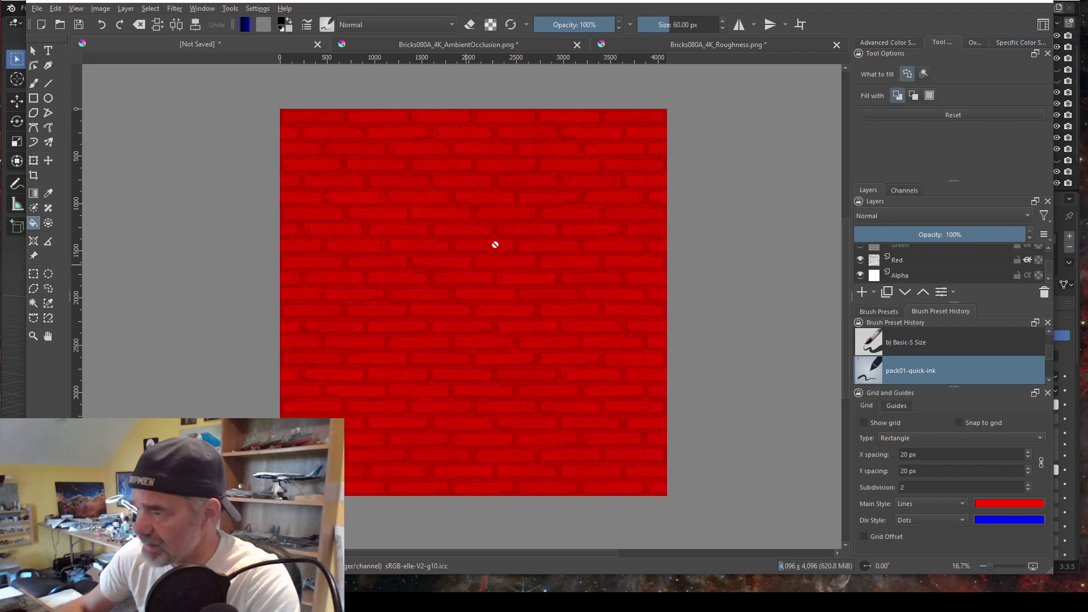
Step: Hide the Red layer and show Green to inspect the roughness map alone, keeping Blue as the active layer
click(860, 260)
click(859, 245)
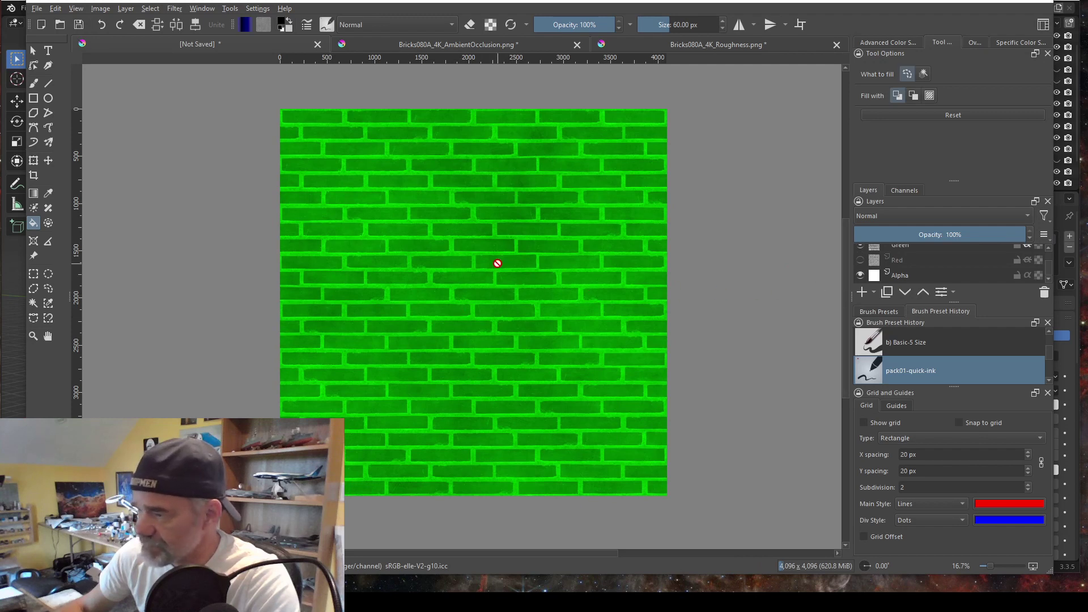
scroll(912, 267, up, 1)
click(912, 266)
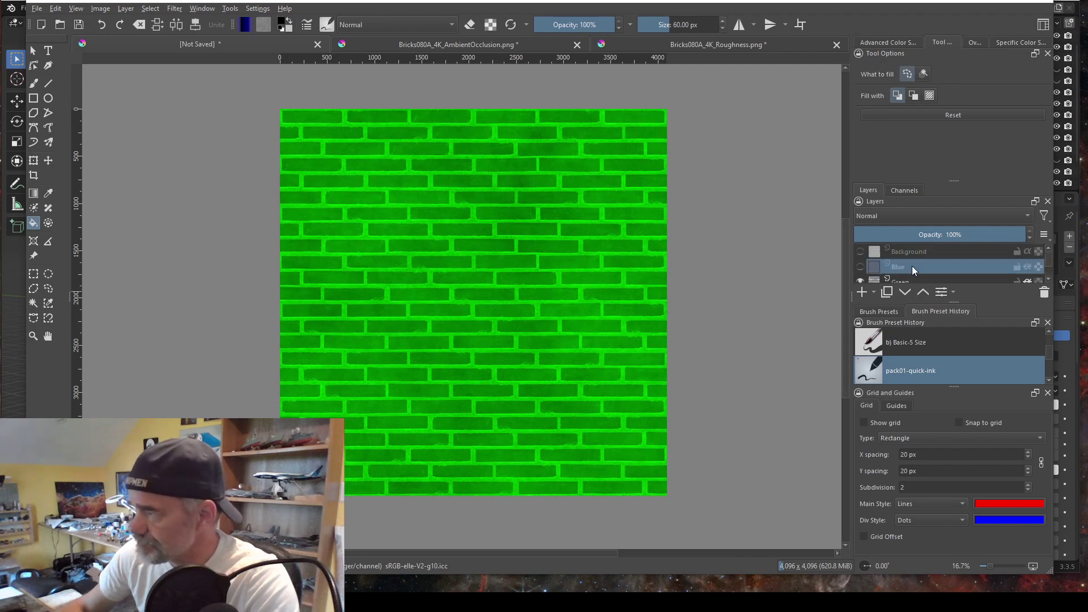
Step: Hide the Green layer and show Blue to inspect the black-filled layer alone
click(860, 280)
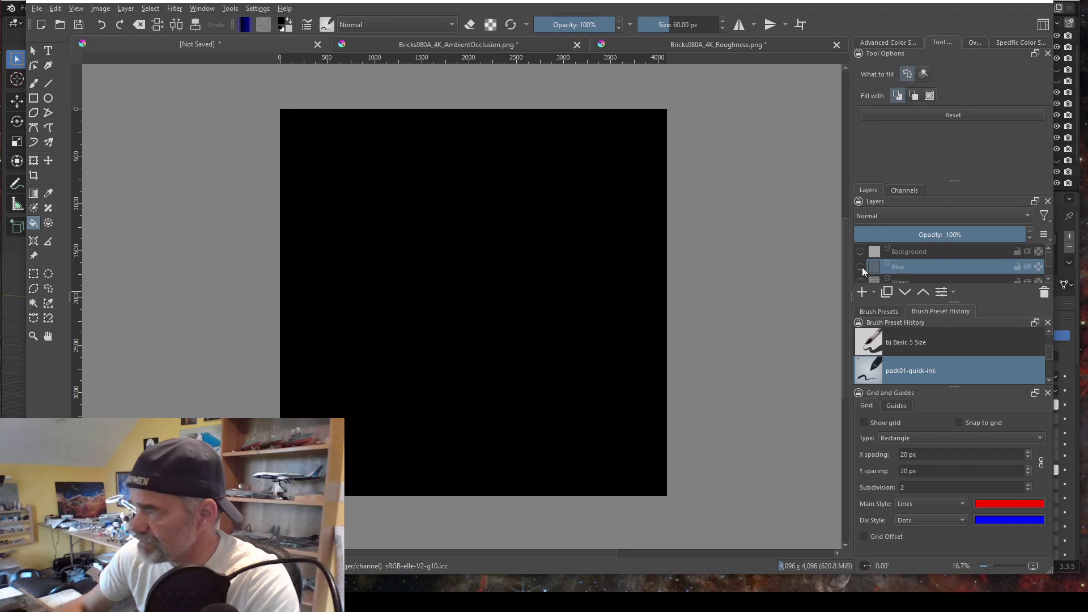
click(861, 266)
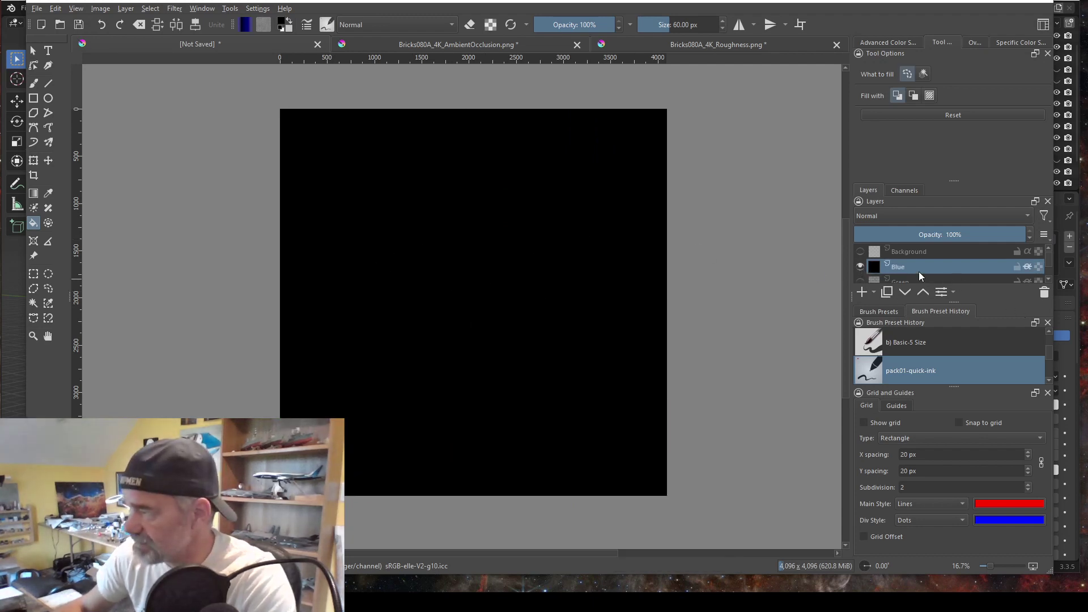
scroll(902, 266, up, 1)
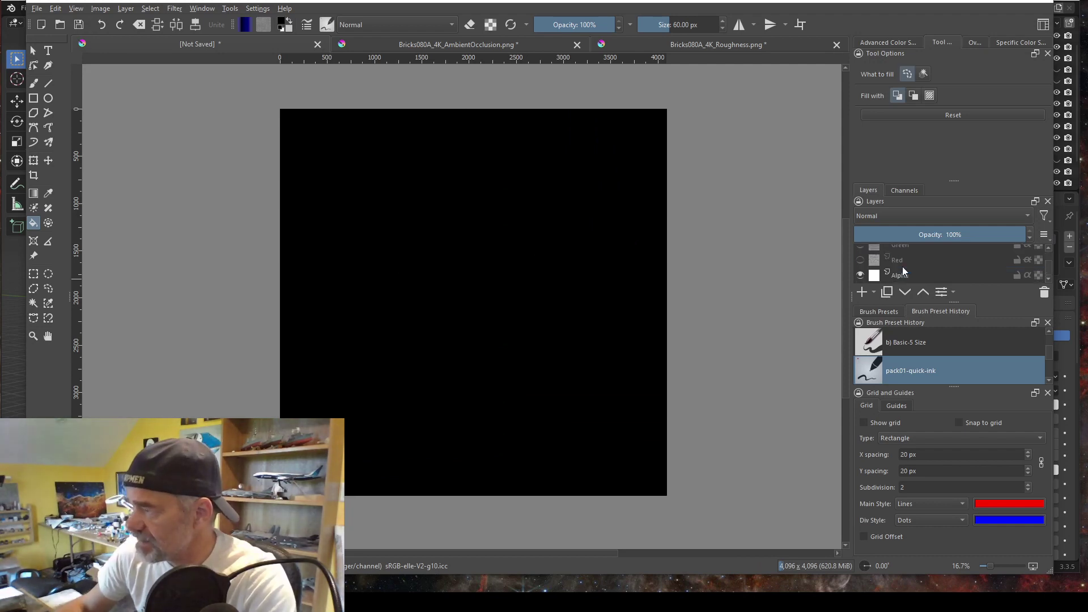
scroll(902, 267, down, 1)
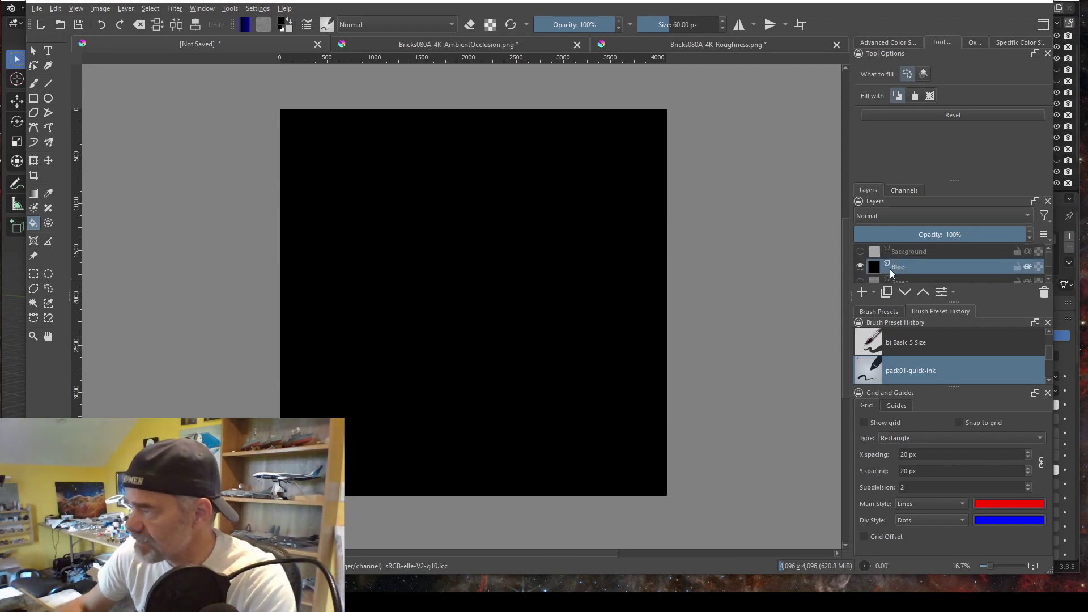
Step: Show the Green and Red layers again alongside Blue to restore the combined channel image
click(860, 280)
scroll(857, 267, down, 1)
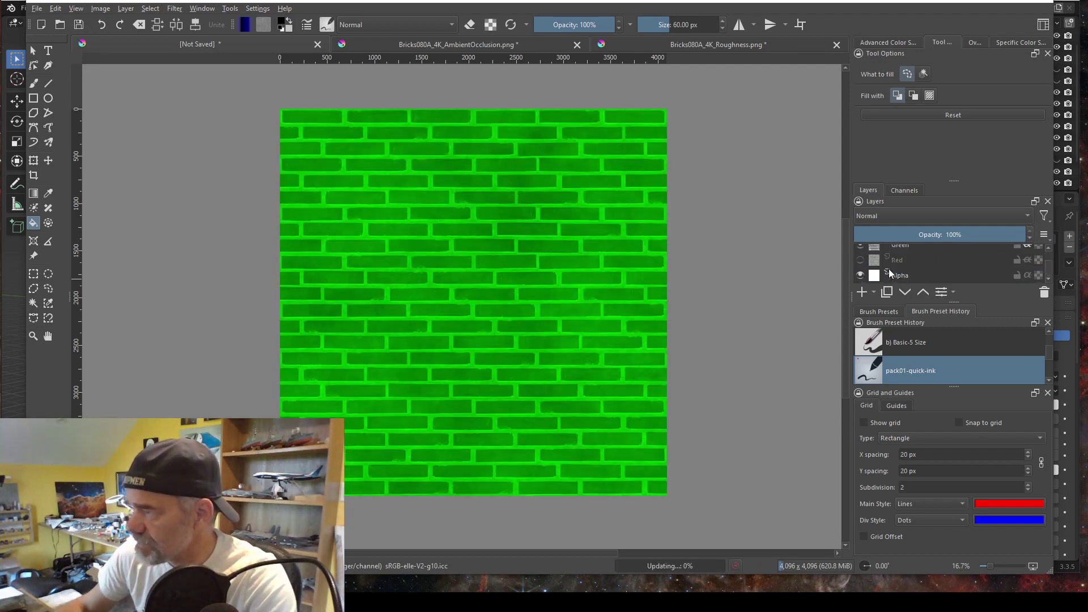
click(858, 259)
scroll(887, 260, up, 1)
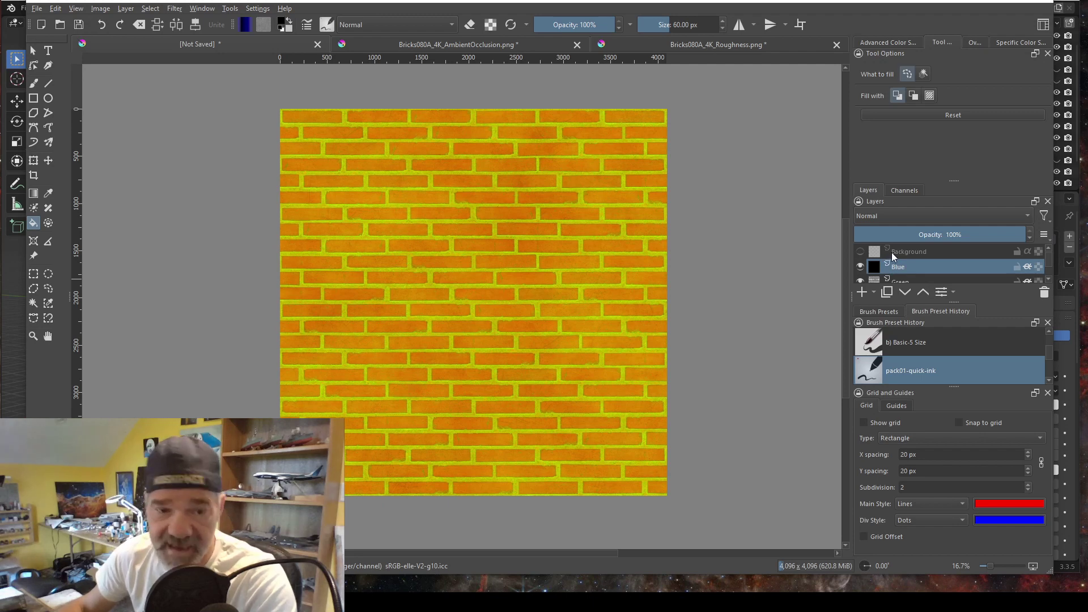
mouse_move(890, 251)
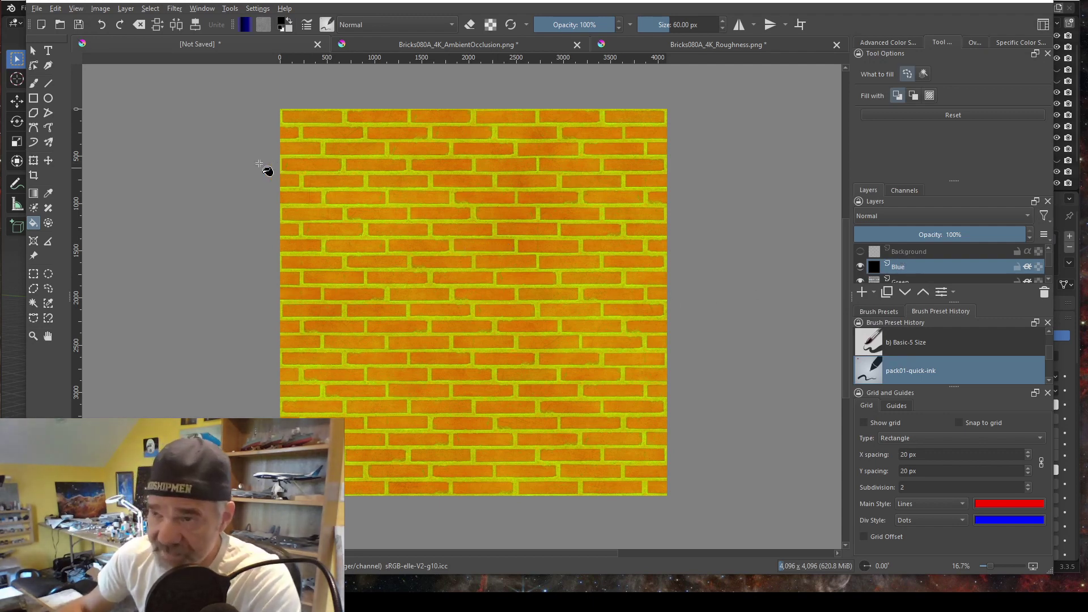
Step: Start exporting the combined image and choose the Textures\Bricks080A folder as the destination
click(39, 10)
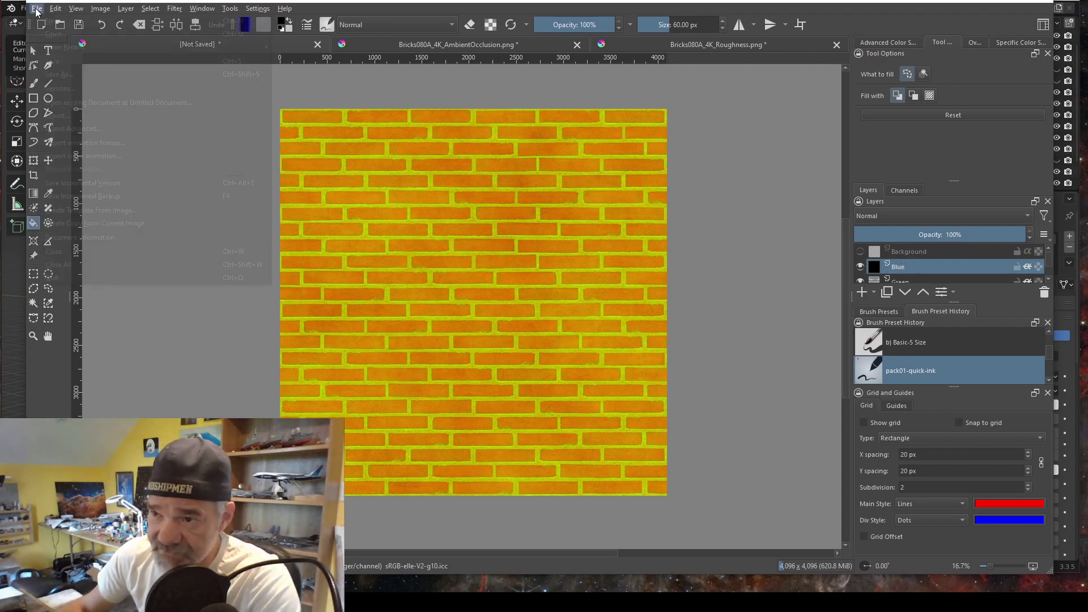
click(58, 117)
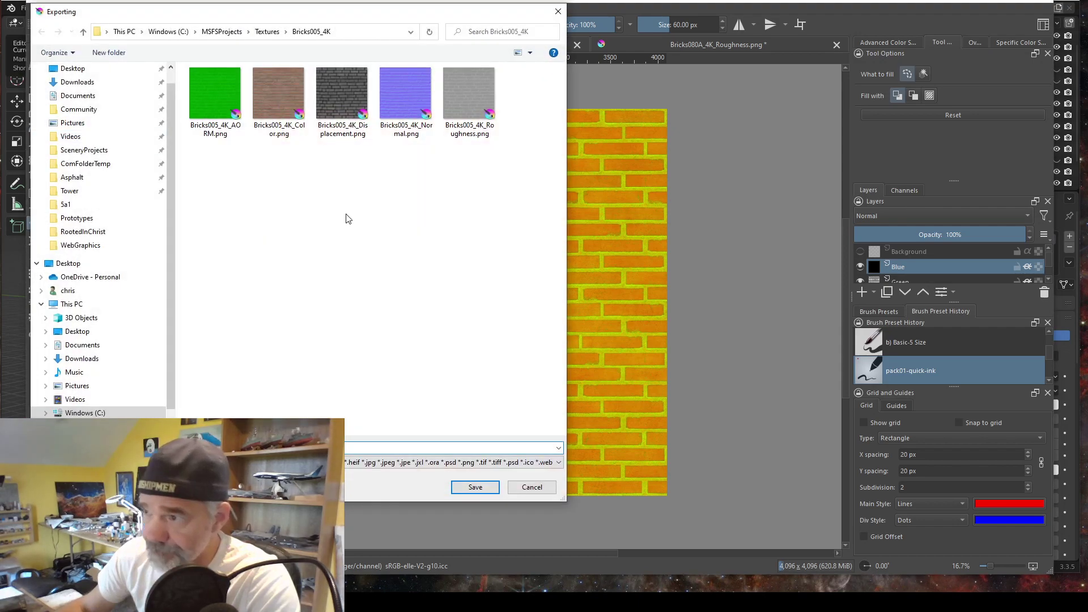
click(267, 31)
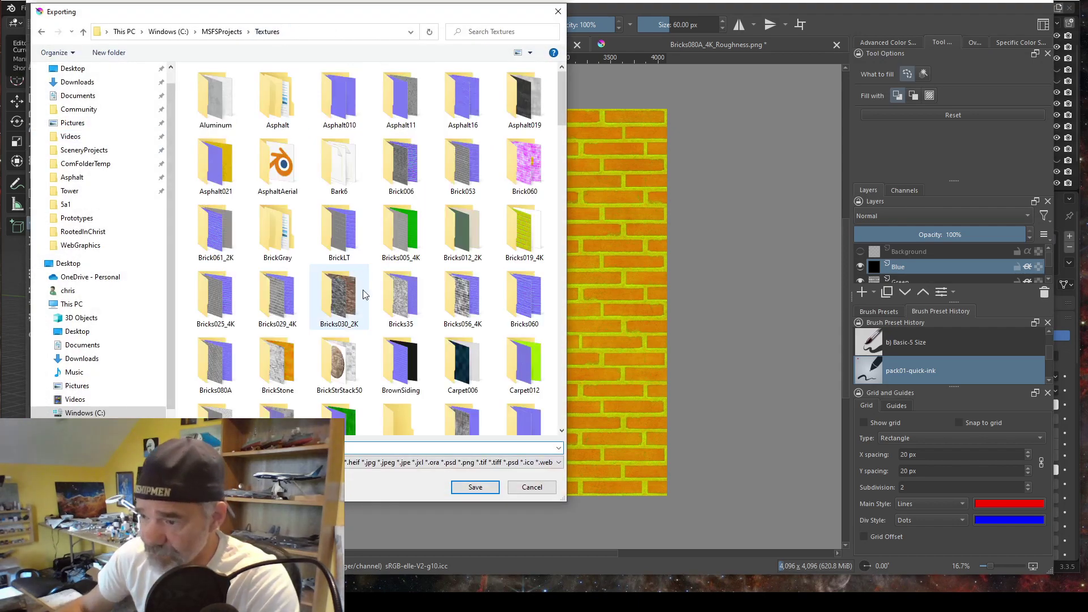
scroll(363, 295, down, 4)
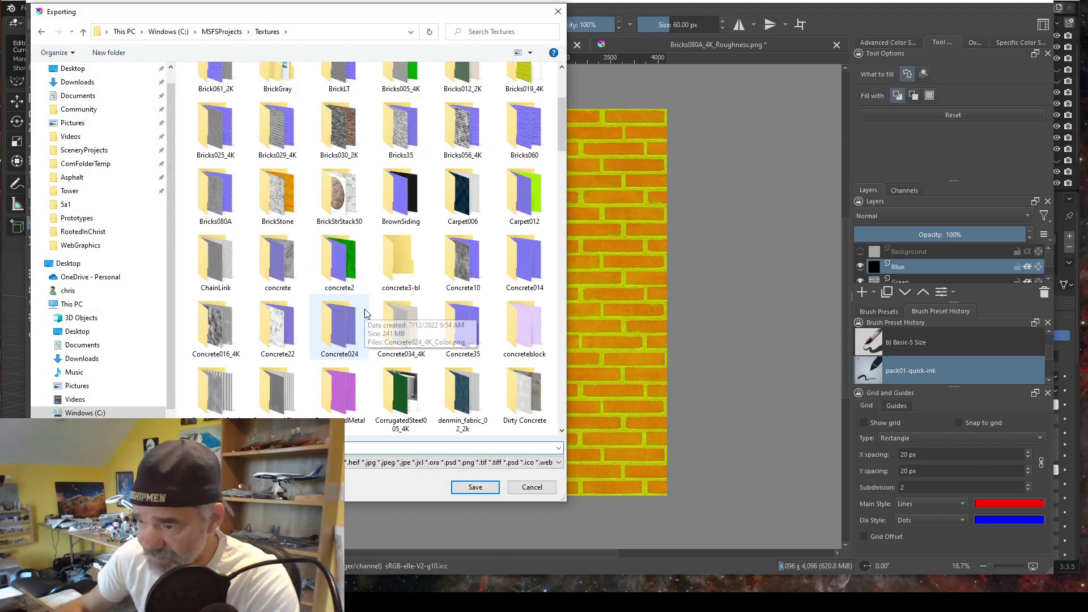
double_click(214, 204)
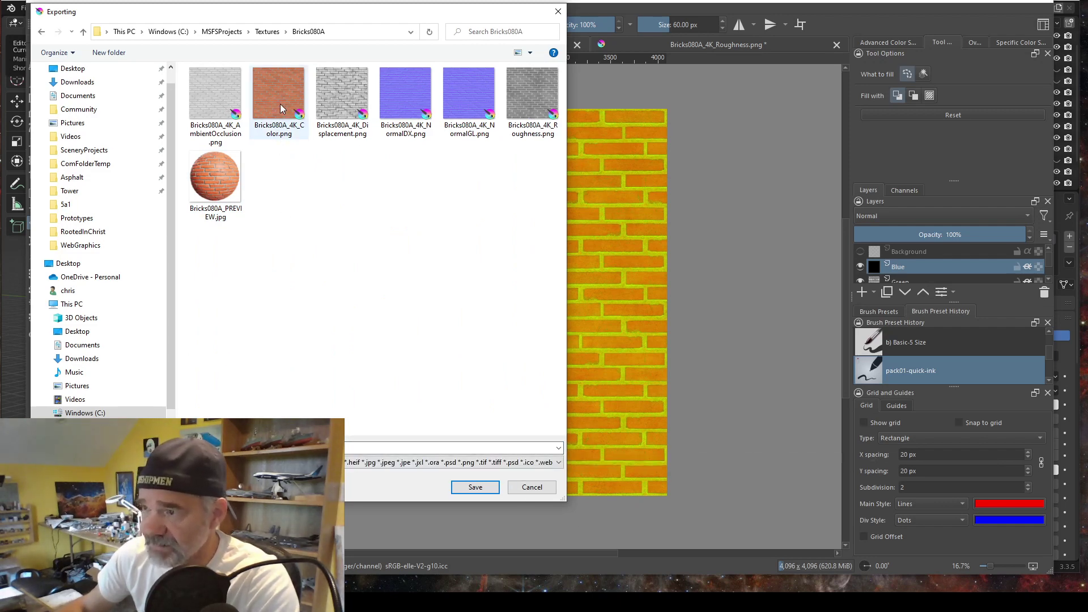
Step: Name the export Bricks080A_4K_AORM.png, based on the ambient occlusion file name, and save it with the current PNG options
click(221, 109)
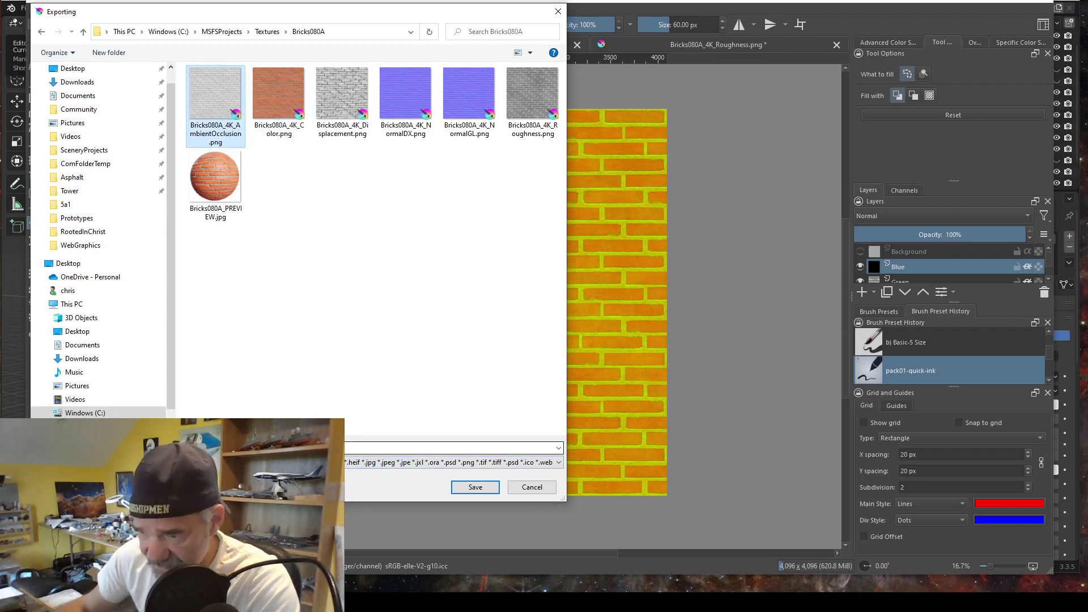
click(448, 448)
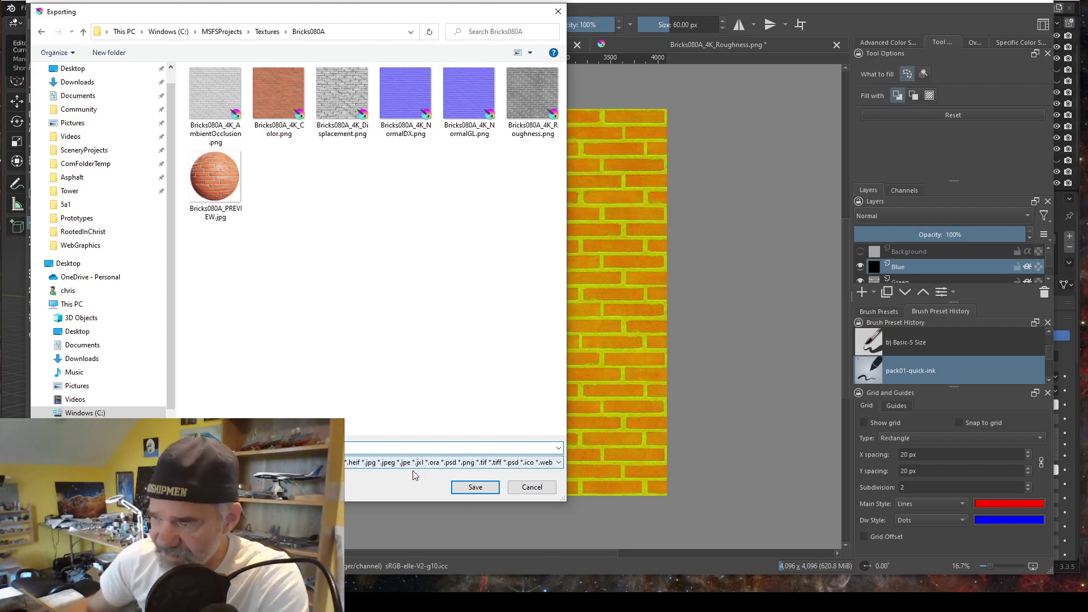
click(475, 487)
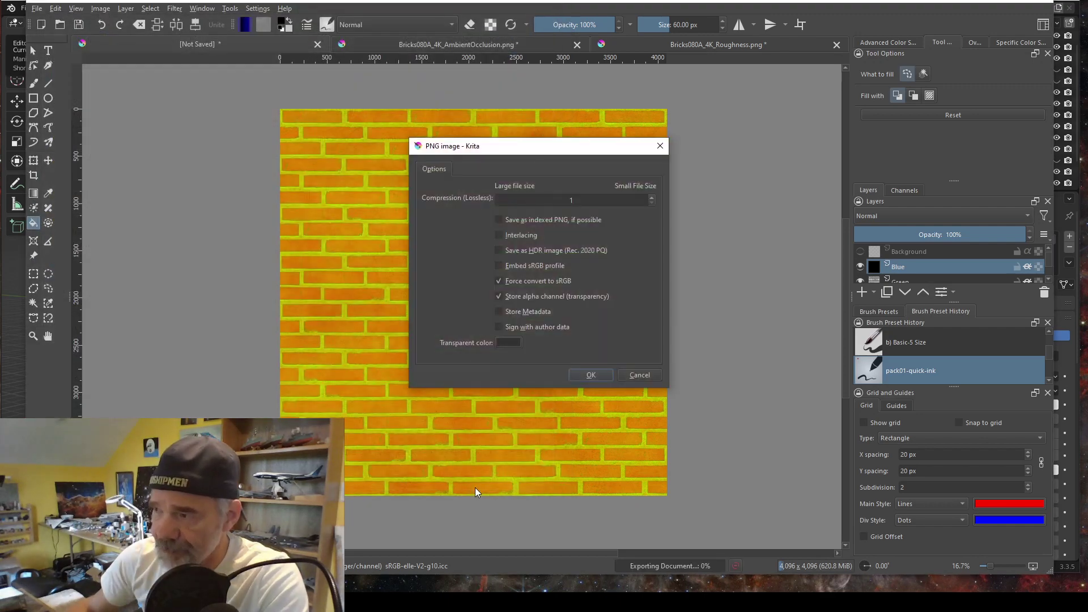
click(590, 375)
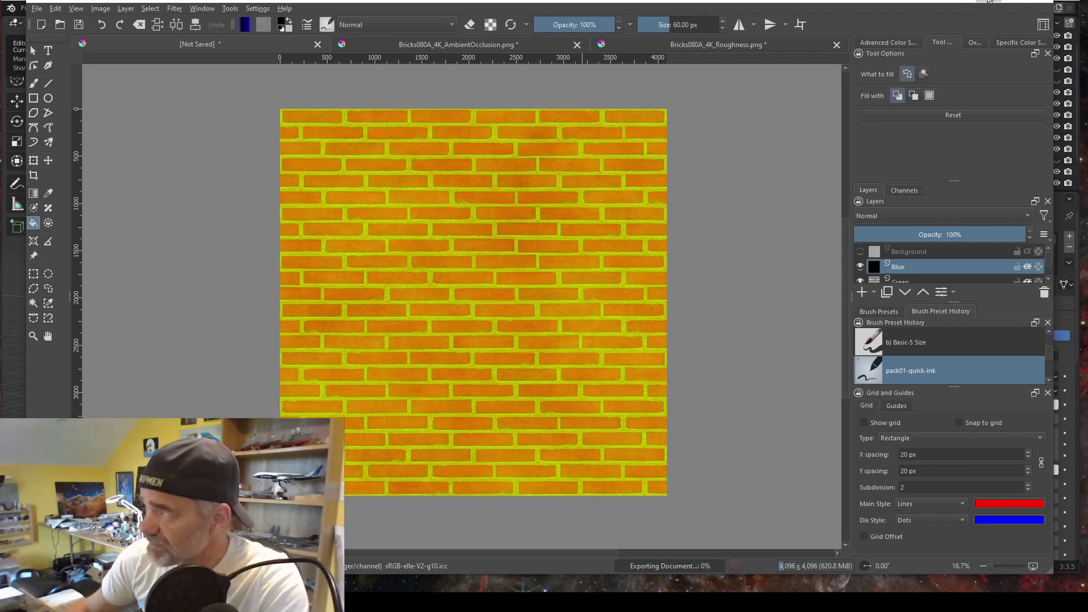
Step: Switch to the Bricks080A folder in File Explorer and expand MSFSProjects\SceneryProjects\5A1New\5A1-Norwalk\PackageSources\5a1-Models in the folder tree
click(989, 2)
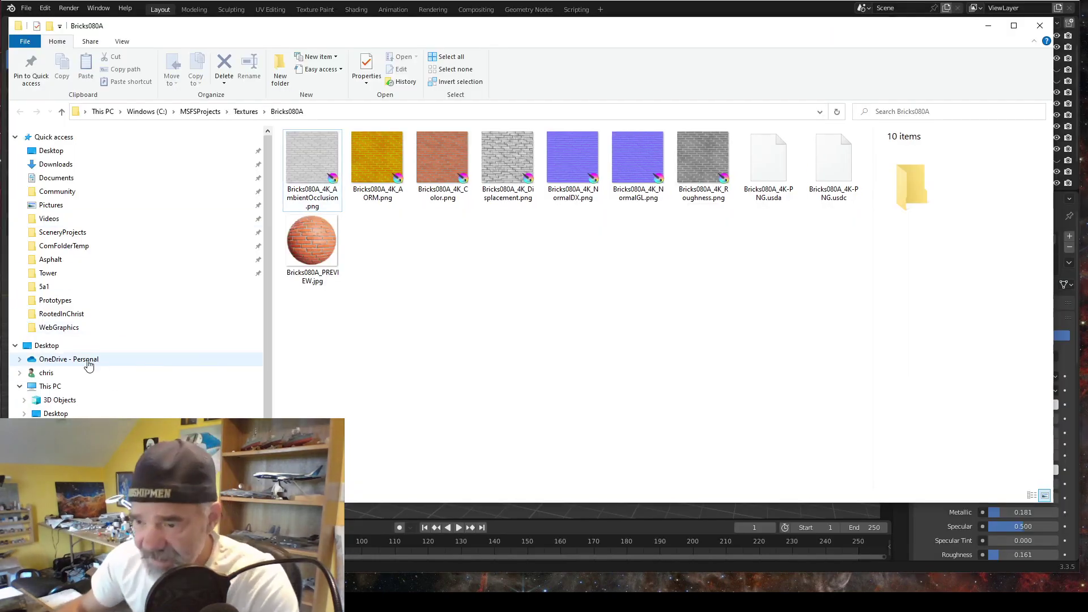
scroll(127, 396, down, 2)
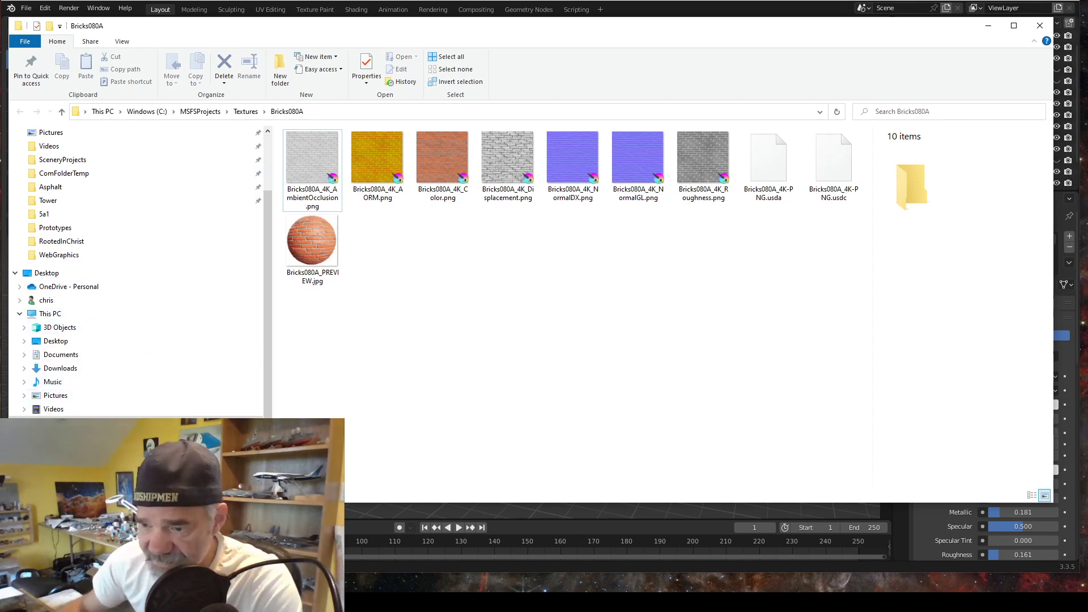
scroll(85, 403, down, 8)
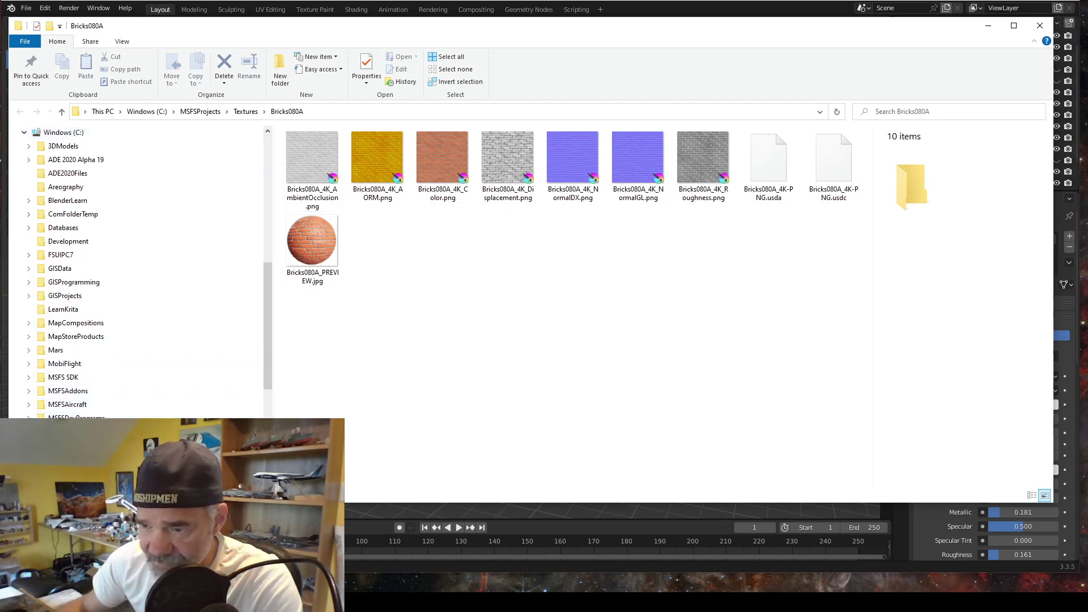
scroll(64, 274, down, 6)
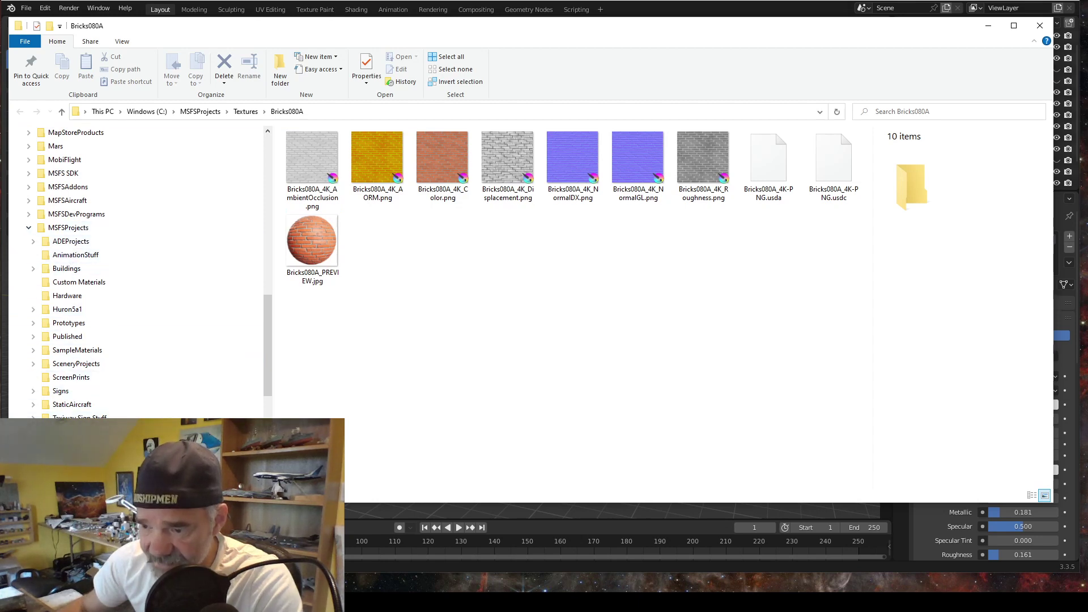
click(36, 367)
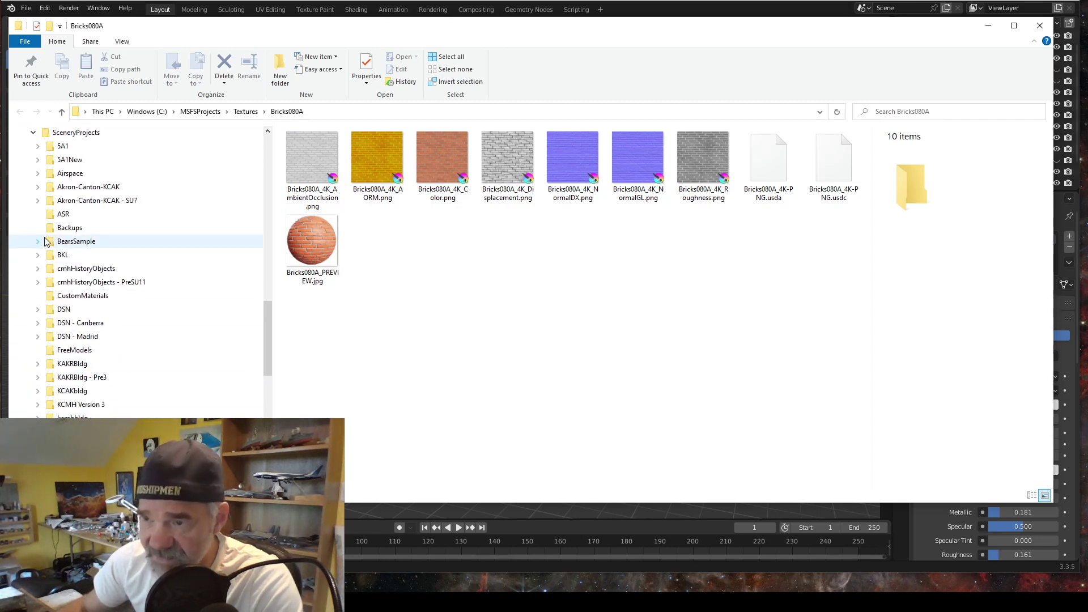
click(36, 164)
click(42, 172)
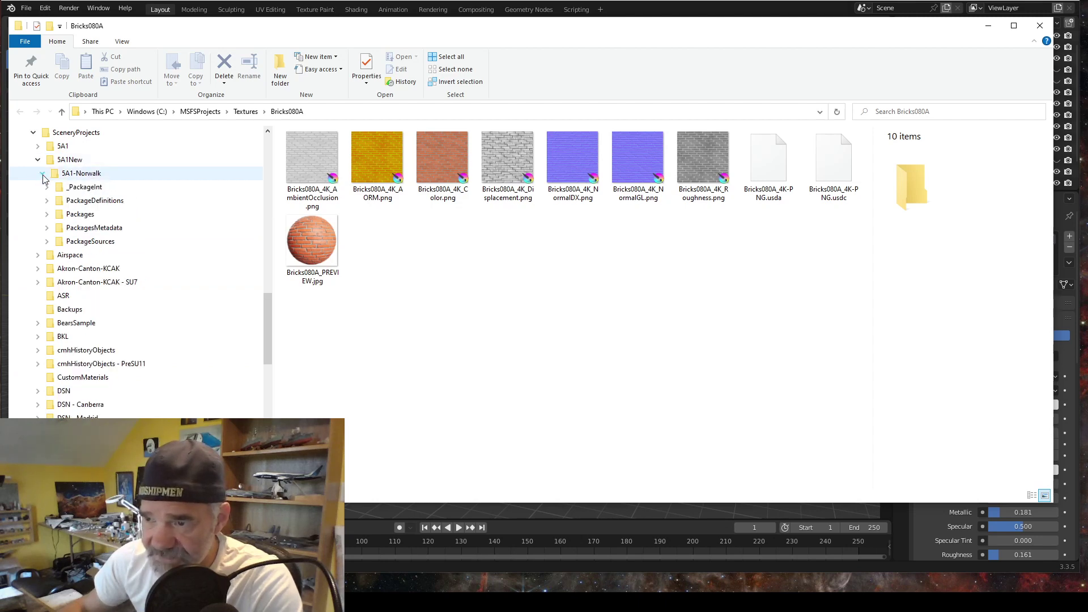
click(45, 242)
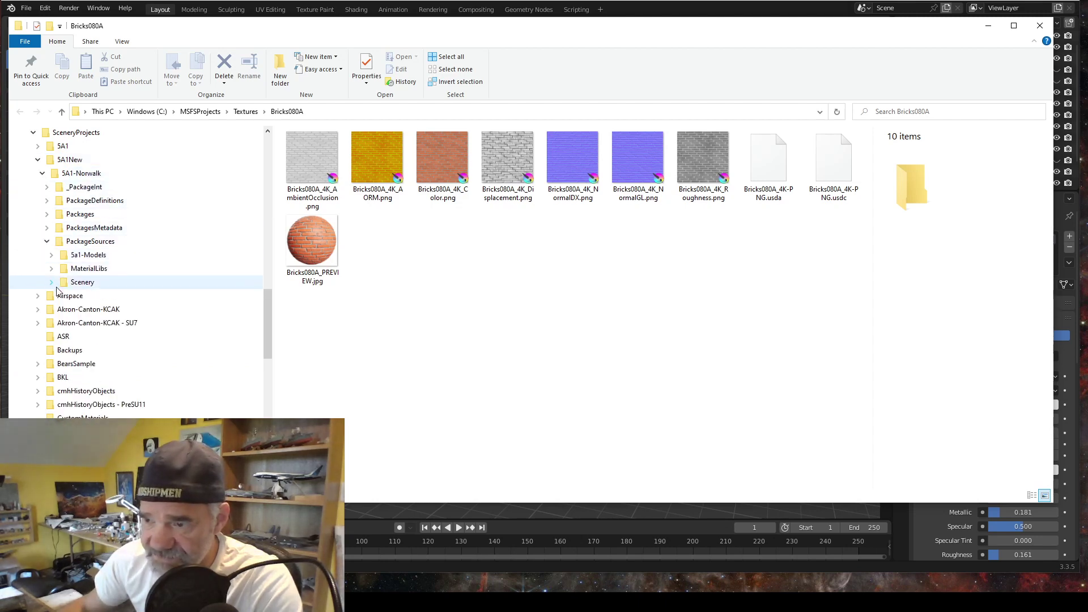
click(51, 256)
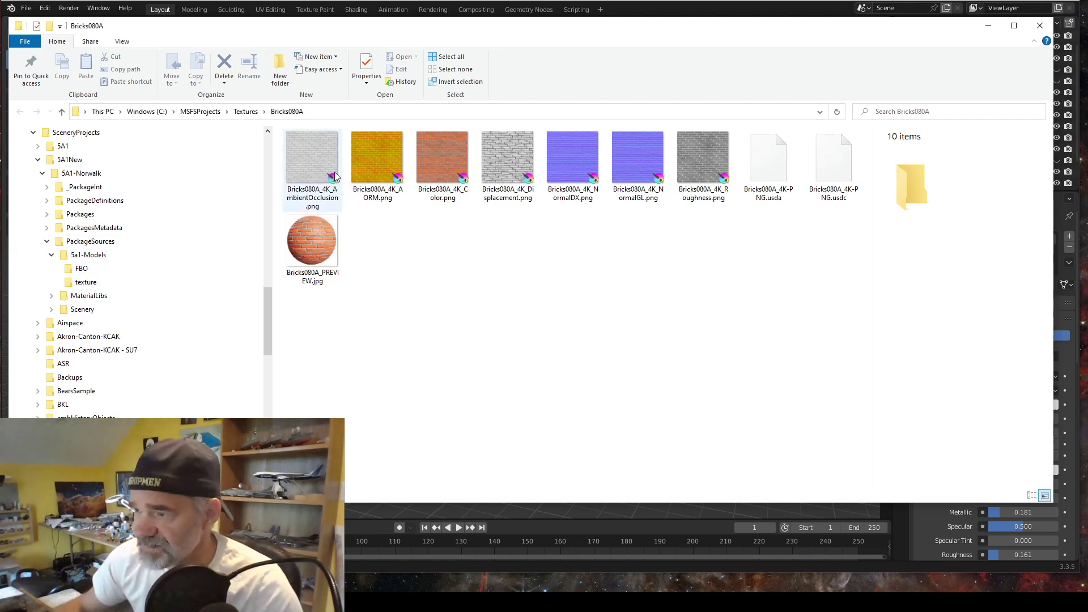
Step: Copy Bricks080A_4K_Color.png, Bricks080A_4K_NormalDX.png and Bricks080A_4K_AORM.png into the texture folder under 5a1-Models
click(452, 169)
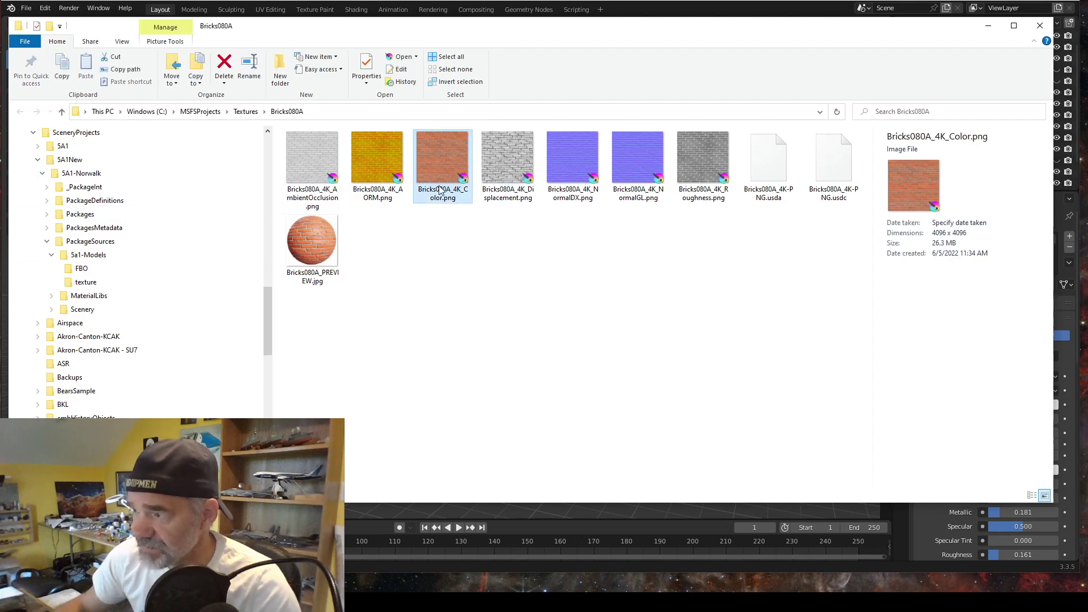
ctrl+click(570, 168)
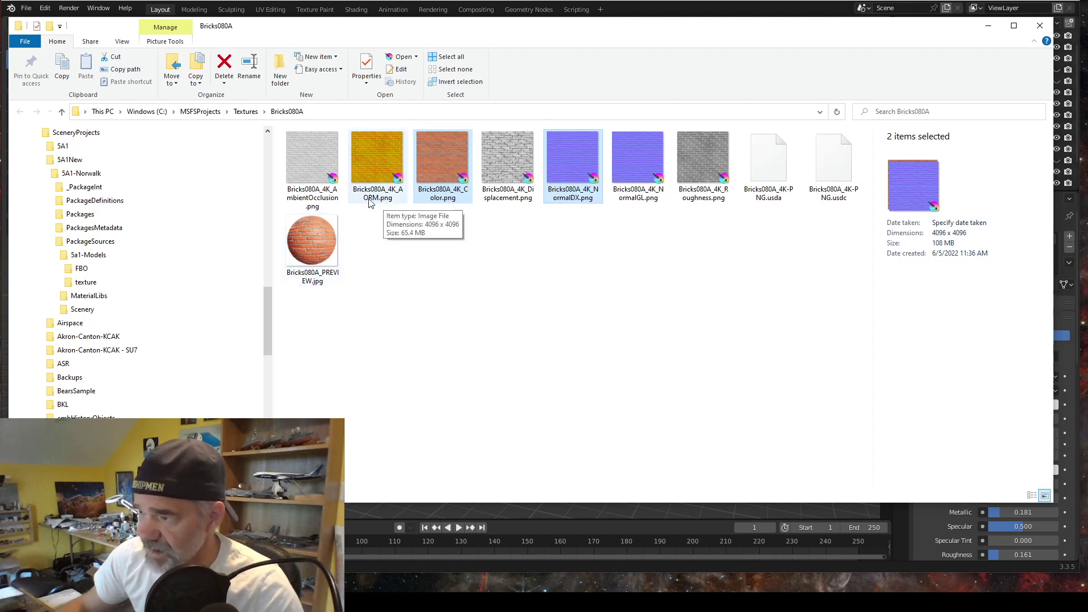
ctrl+click(379, 166)
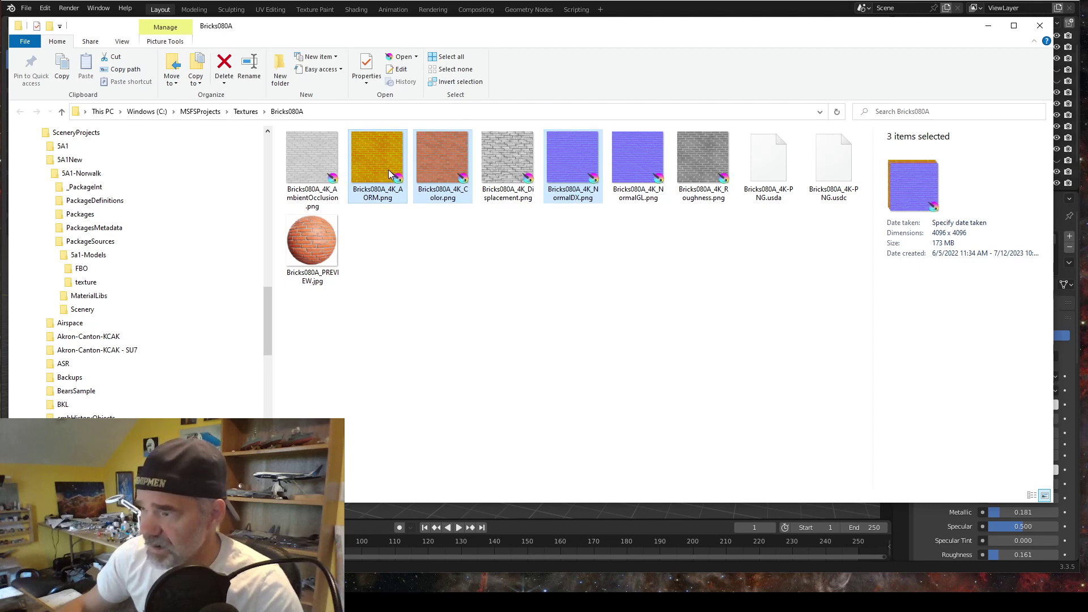
drag(383, 163, 95, 288)
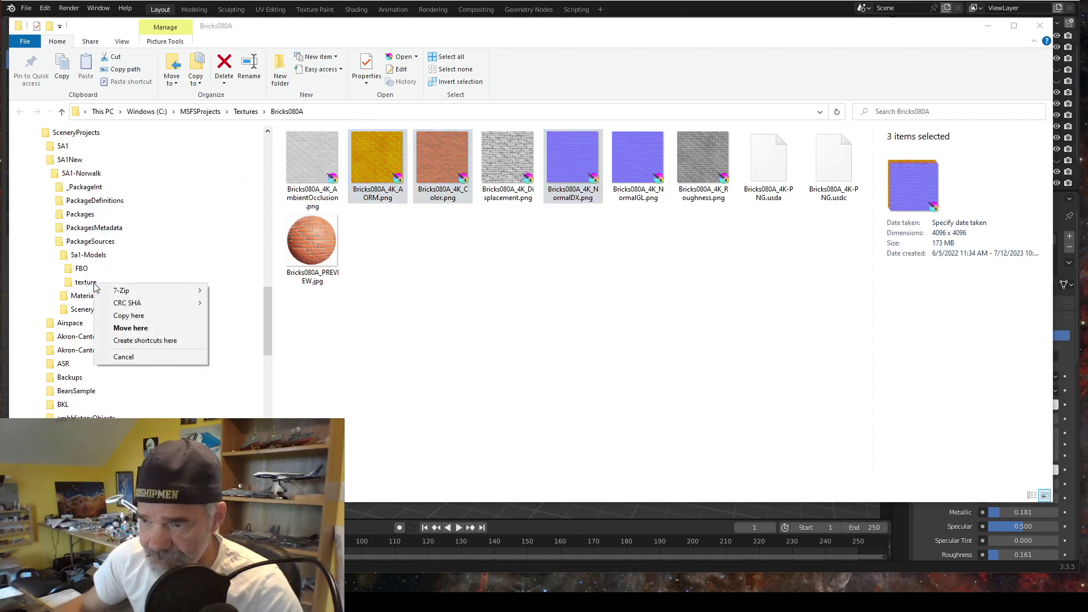
click(128, 316)
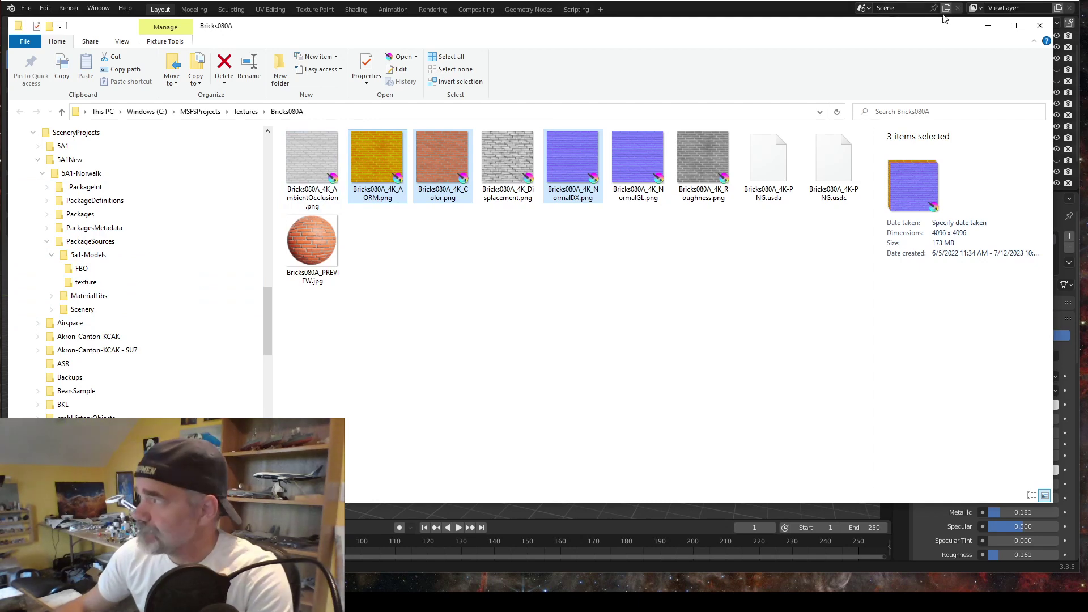
Step: Switch to Blender, select the building's Brick object and open it in the UV Editing workspace
click(983, 26)
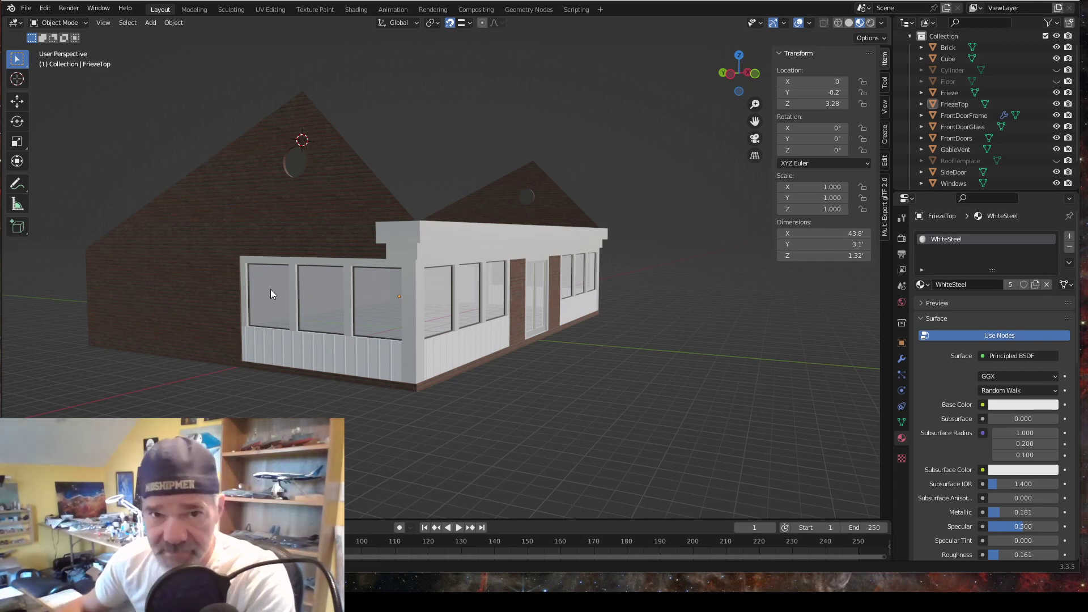
click(252, 214)
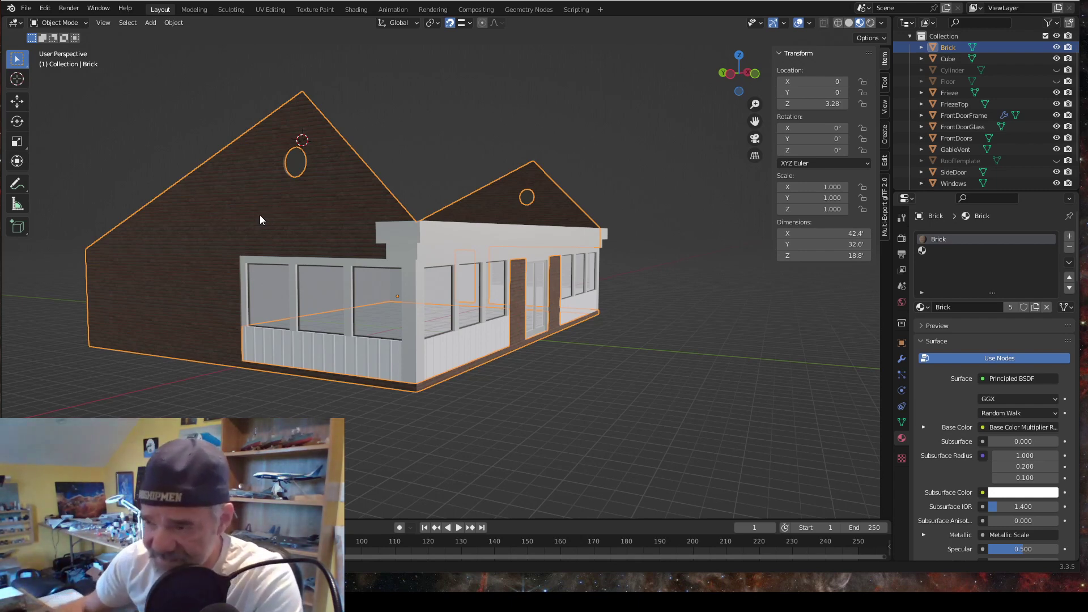
scroll(223, 252, up, 1)
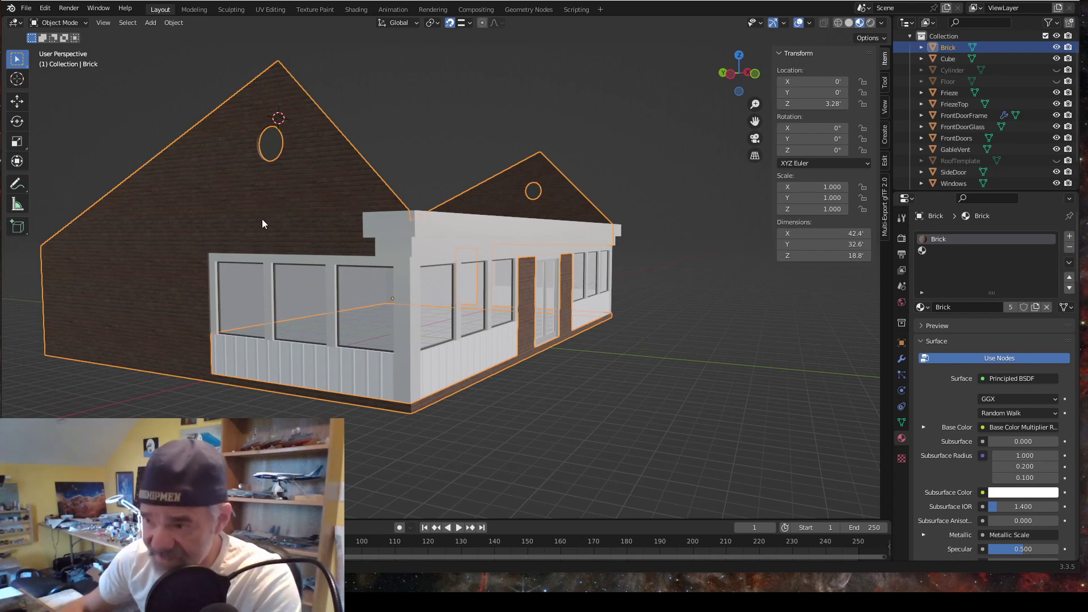
click(271, 10)
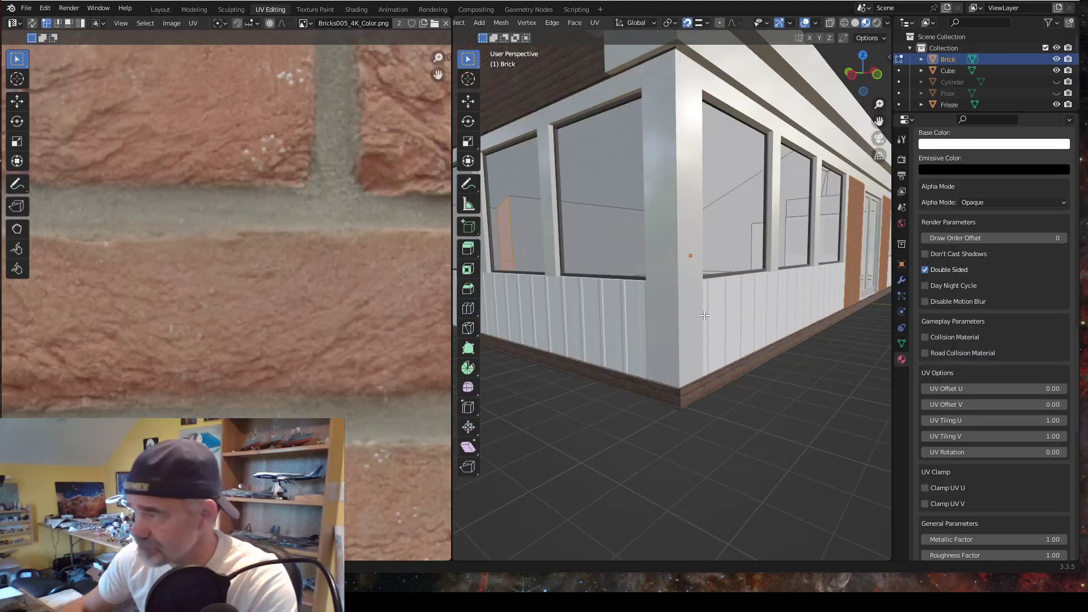
Step: Select the entire Brick mesh in the 3D view
scroll(597, 247, down, 5)
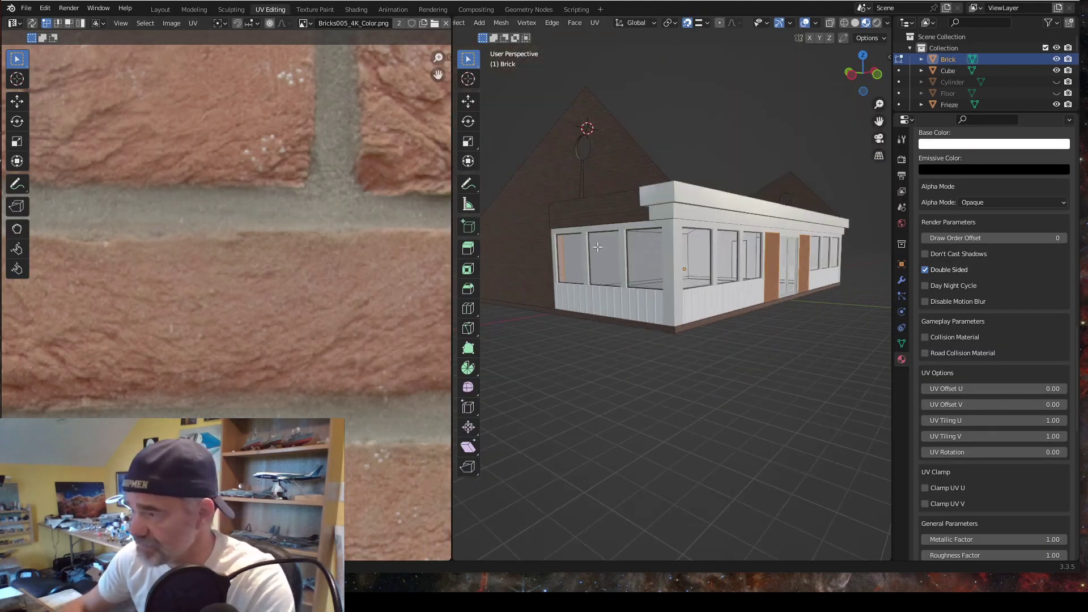
drag(565, 363, 573, 394)
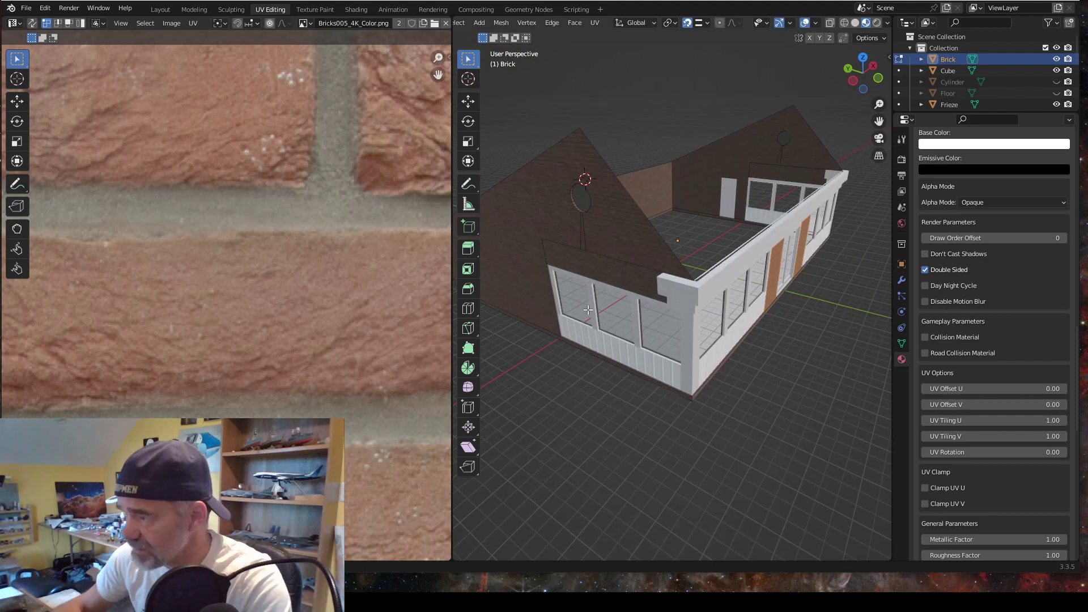
scroll(587, 226, up, 3)
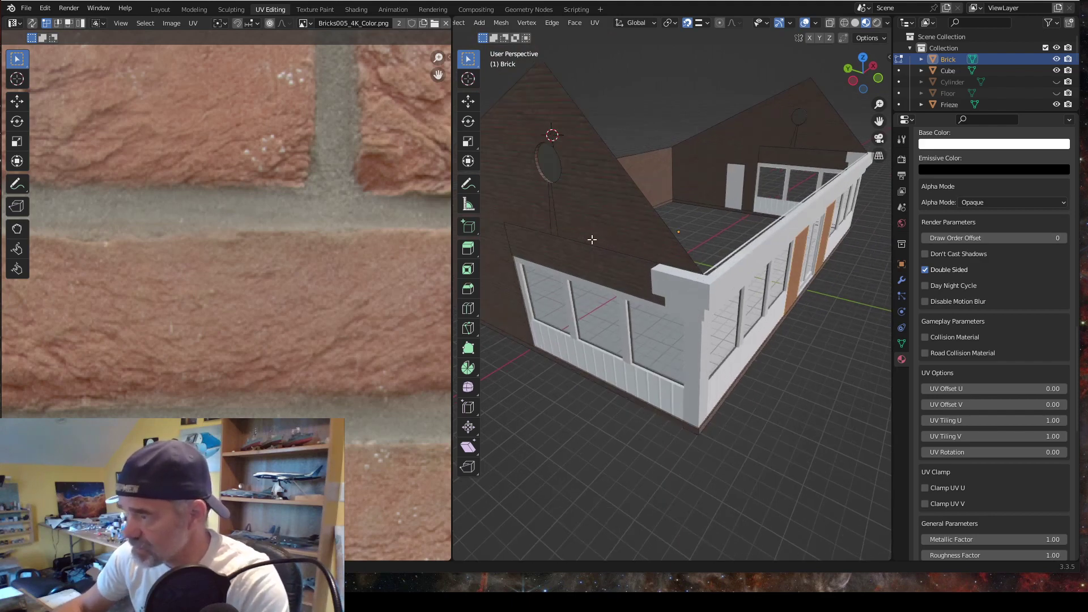
key(a)
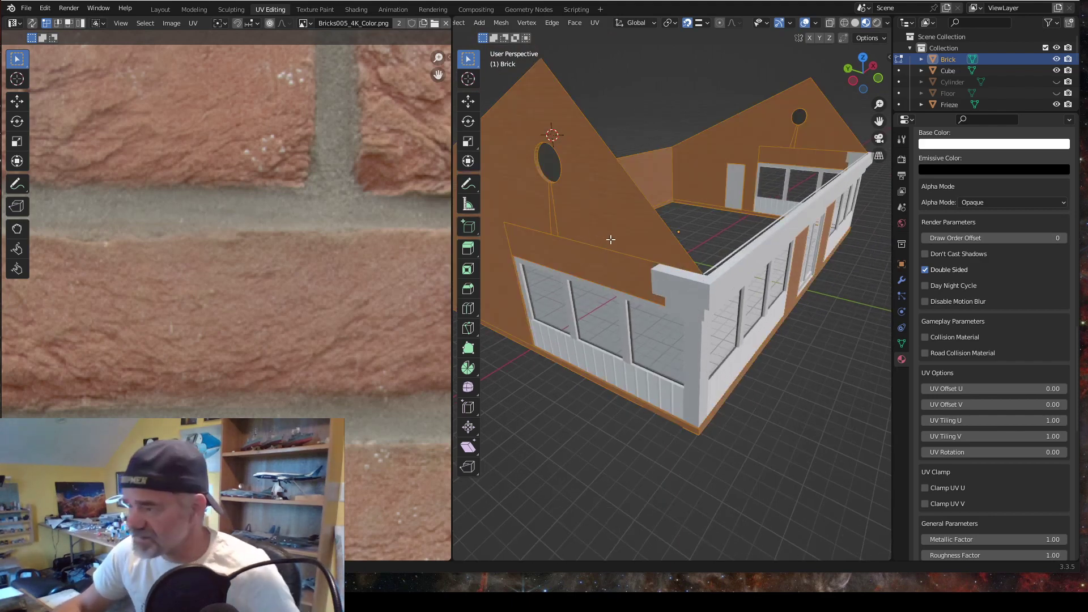
scroll(628, 319, down, 2)
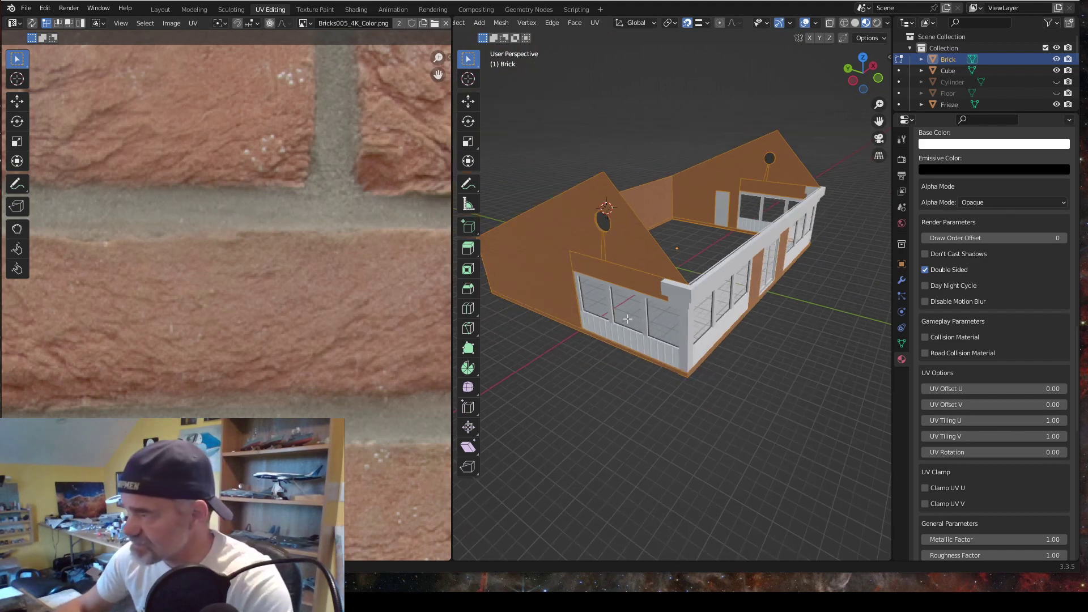
Step: Unlink the Bricks005 color image from the Brick material's Base Color texture
scroll(976, 425, down, 10)
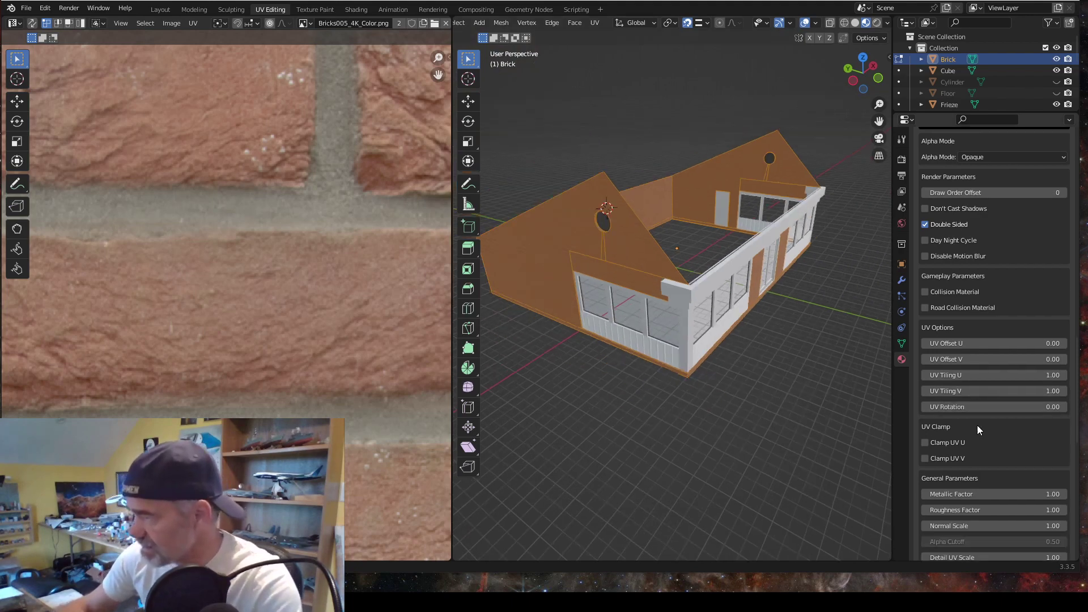
scroll(981, 417, down, 3)
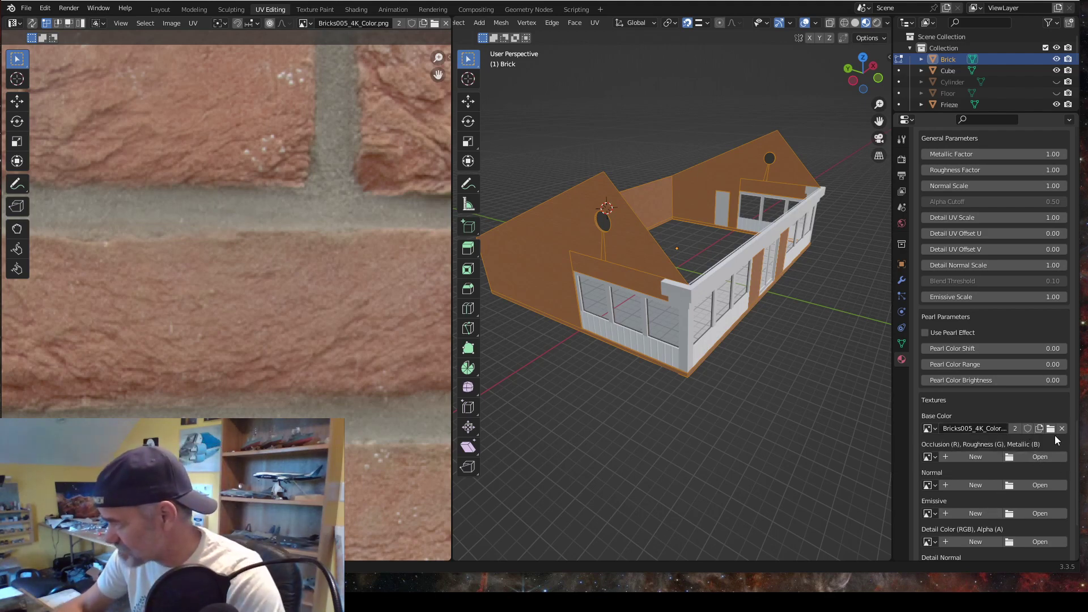
scroll(861, 285, up, 1)
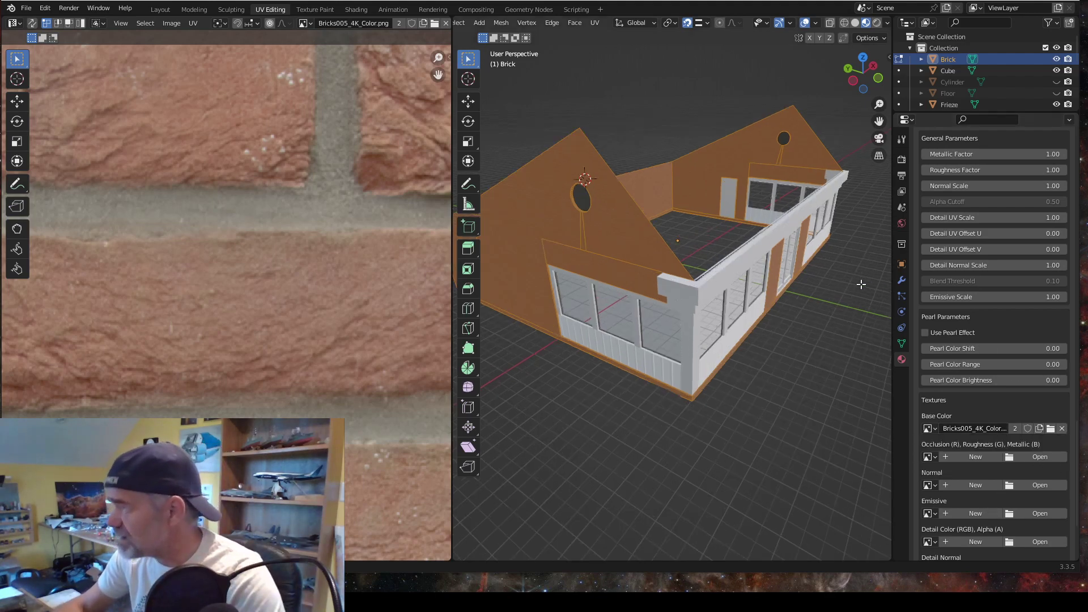
scroll(847, 290, up, 5)
scroll(848, 290, down, 5)
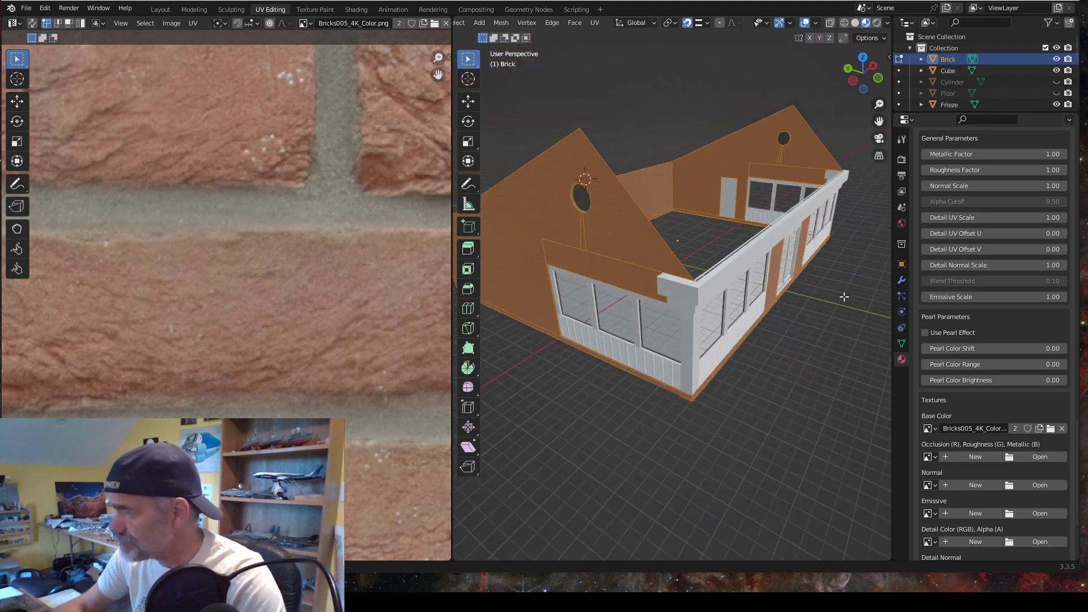
click(1062, 430)
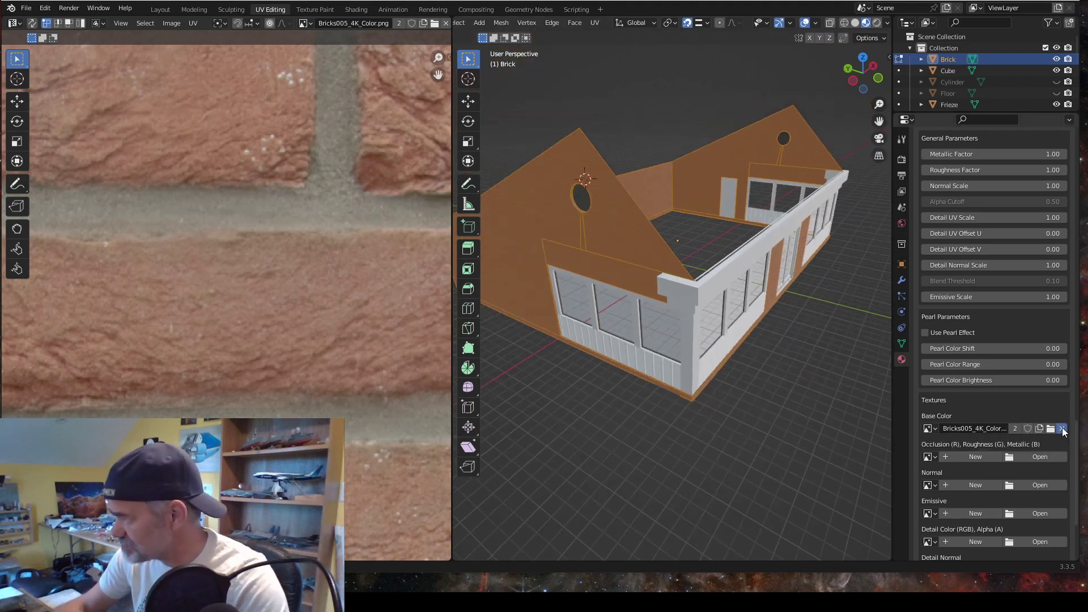
Step: Load Bricks080A_4K_Color.png from the 5a1-Models\texture folder as the Brick material's Base Color texture and view the whole image
click(1039, 428)
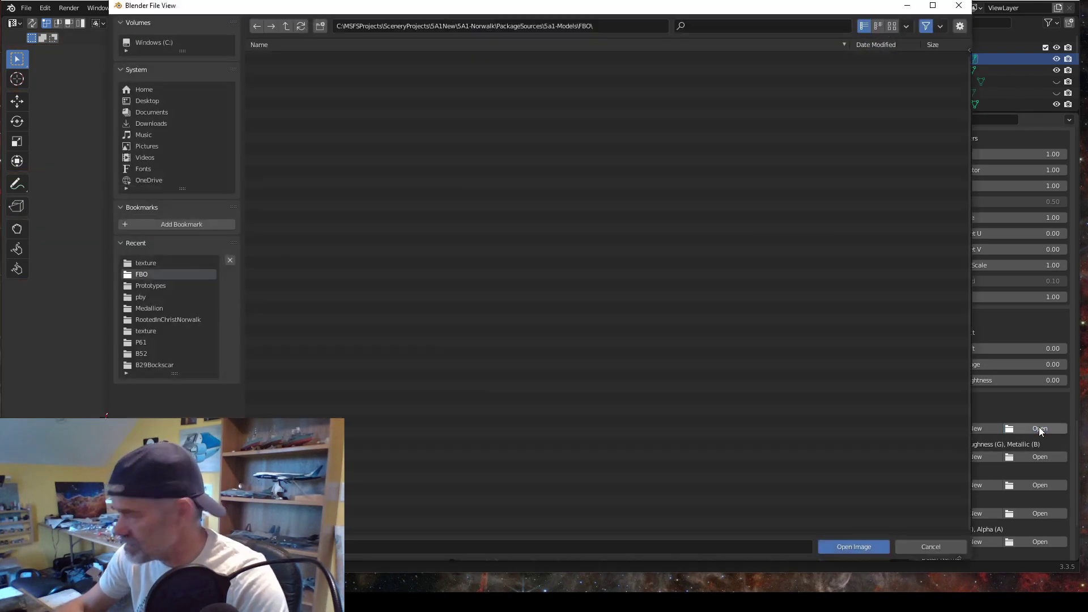
click(151, 263)
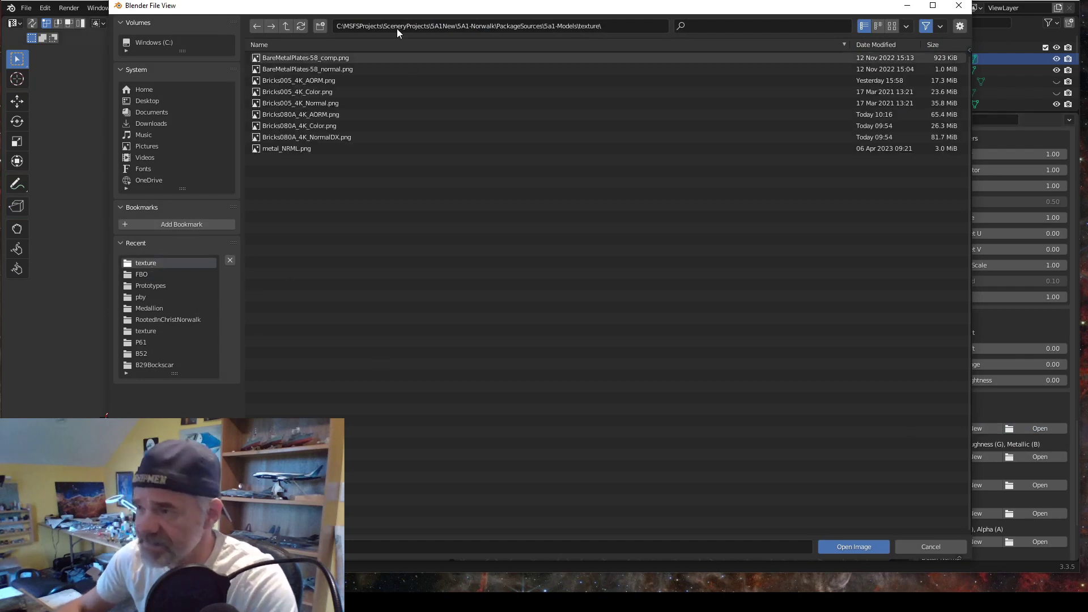
click(317, 127)
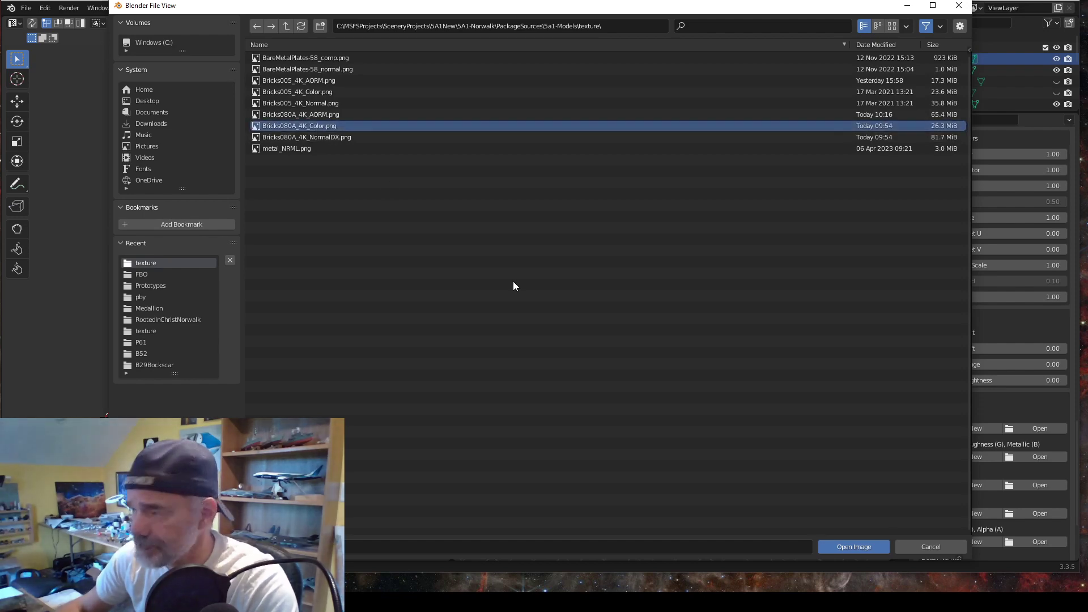
click(855, 547)
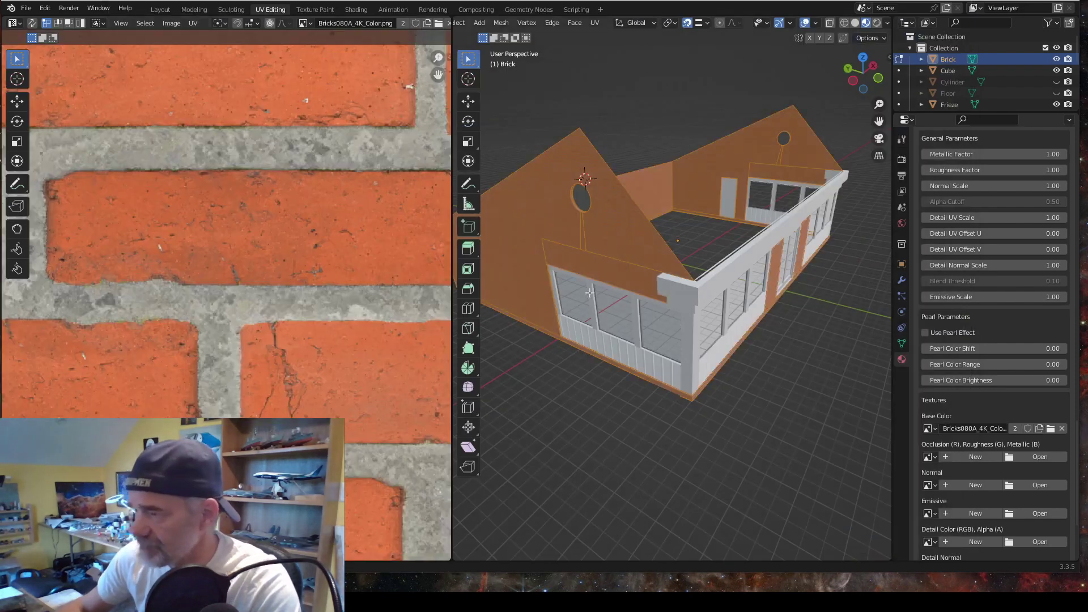
scroll(261, 278, down, 10)
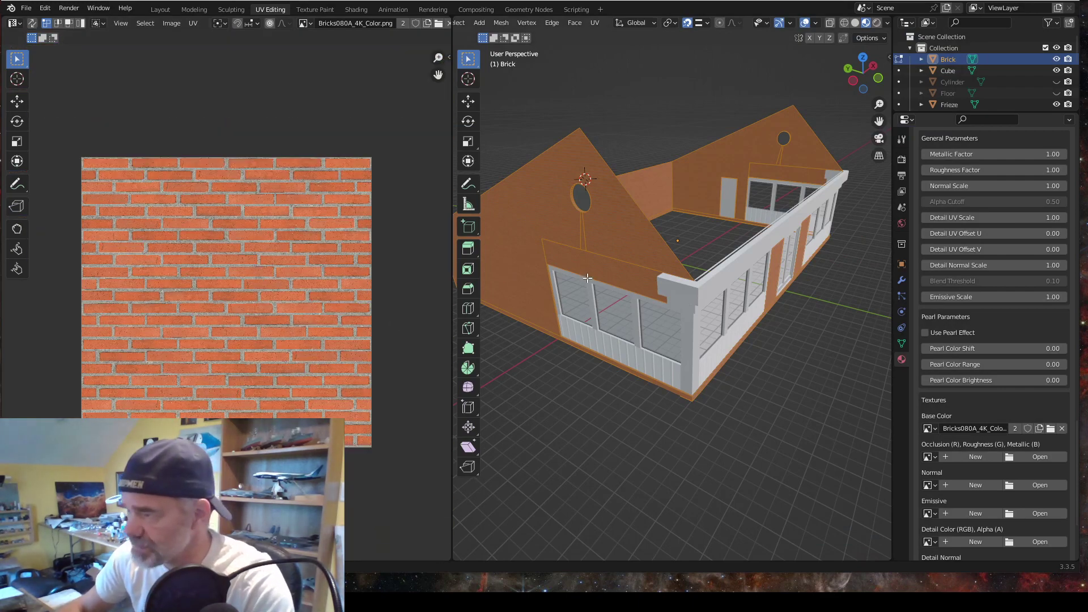
Step: Load Bricks080A_4K_AORM.png from the 5a1-Models\texture folder as the Brick material's Occlusion, Roughness, Metallic texture
click(1042, 456)
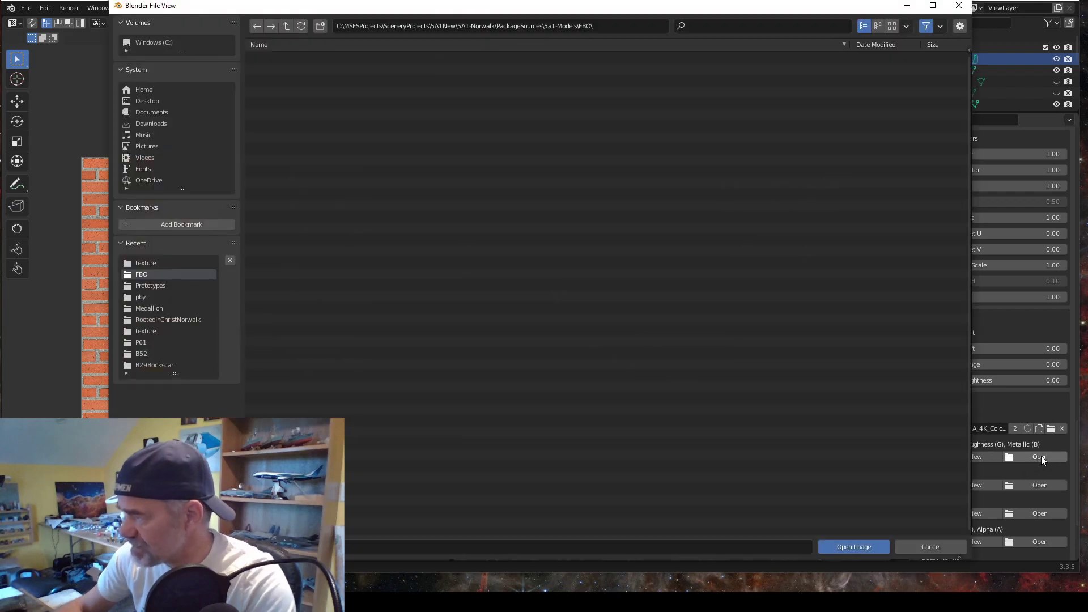
click(149, 263)
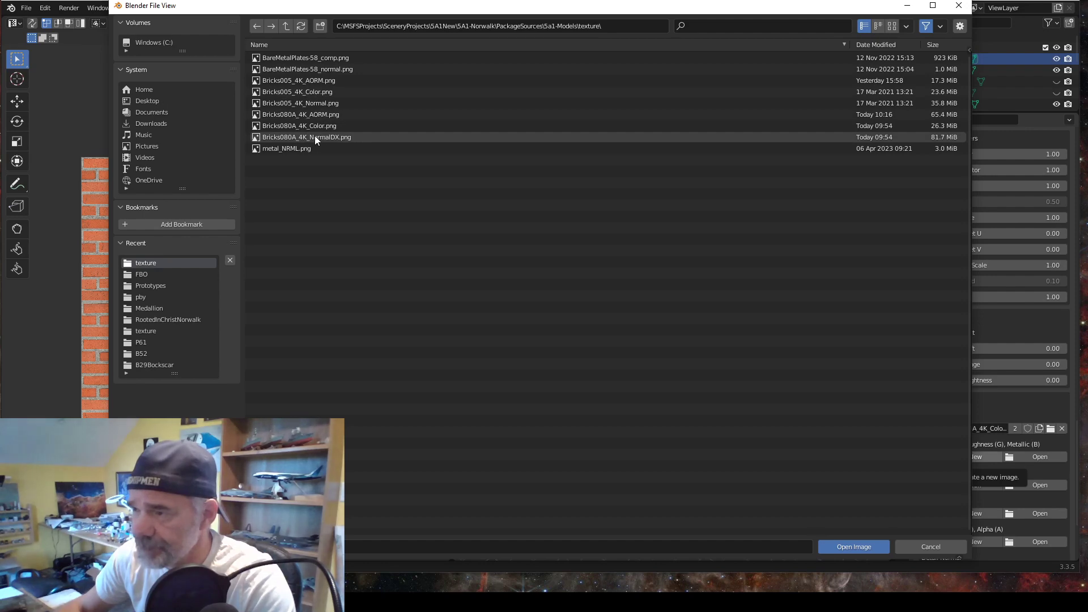
click(314, 113)
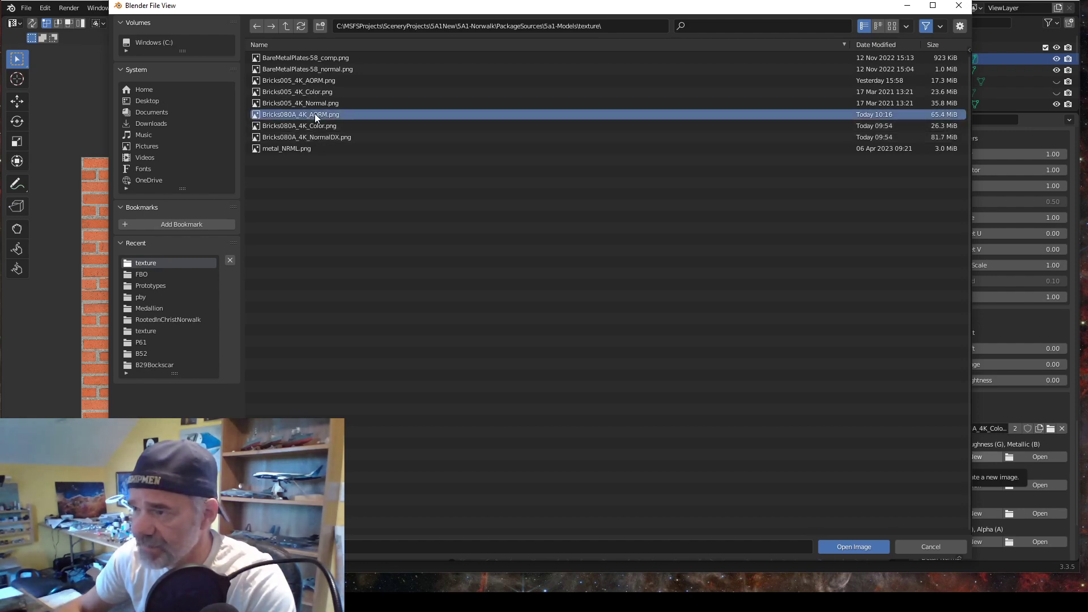
click(846, 543)
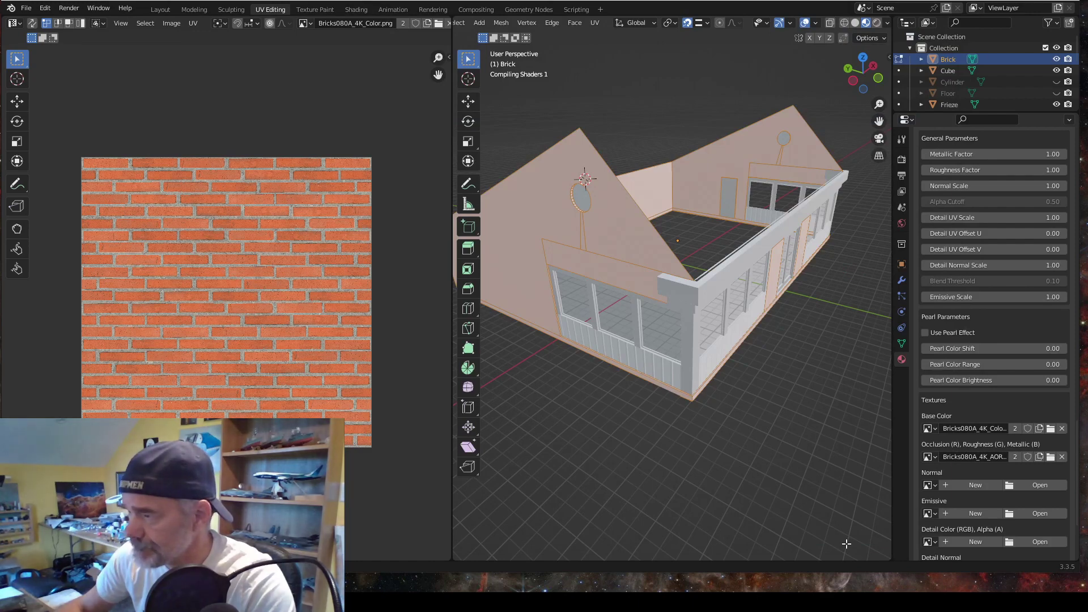
Step: Load Bricks080A_4K_NormalDX.png from the 5a1-Models\texture folder as the Brick material's Normal texture
click(1039, 484)
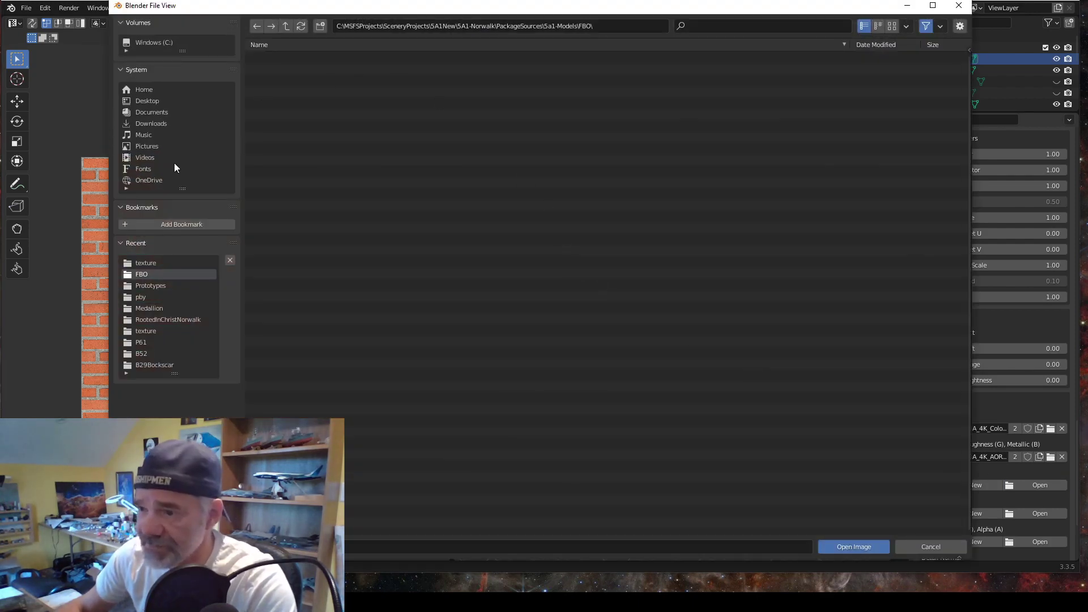
click(147, 262)
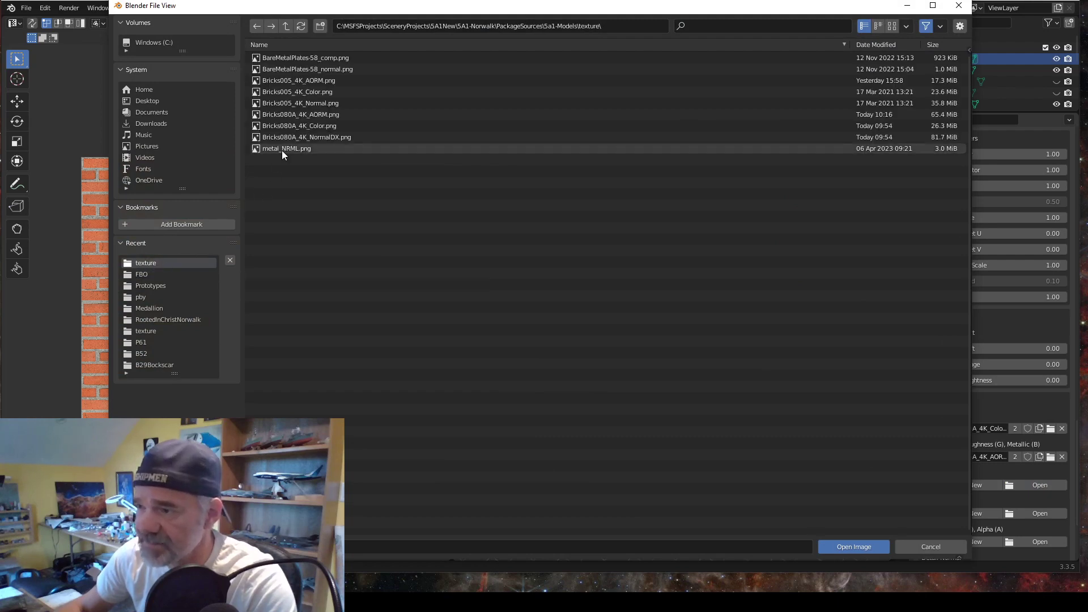
click(328, 138)
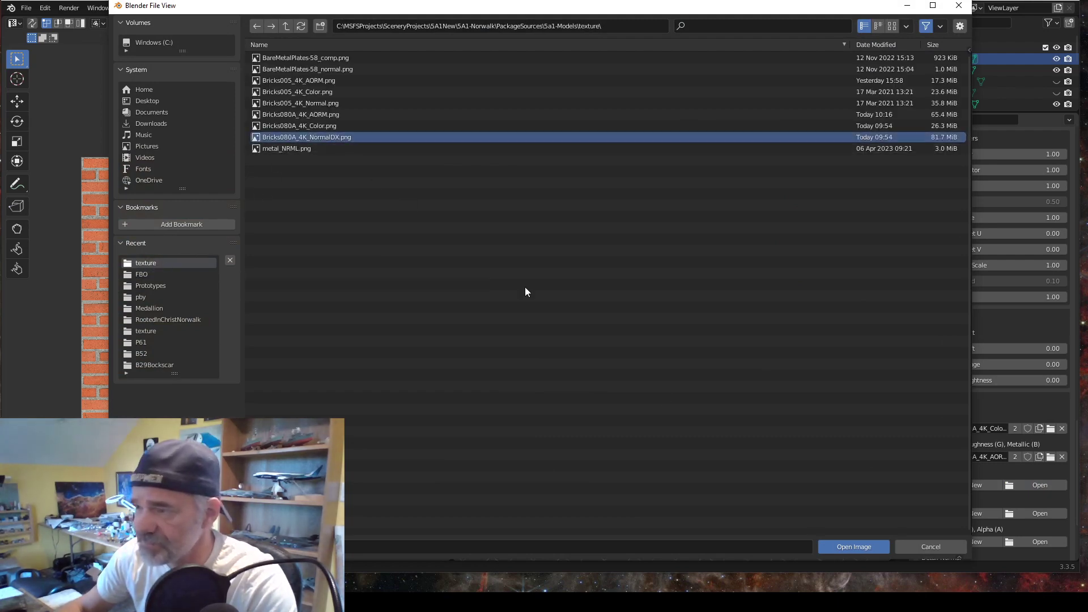
click(850, 546)
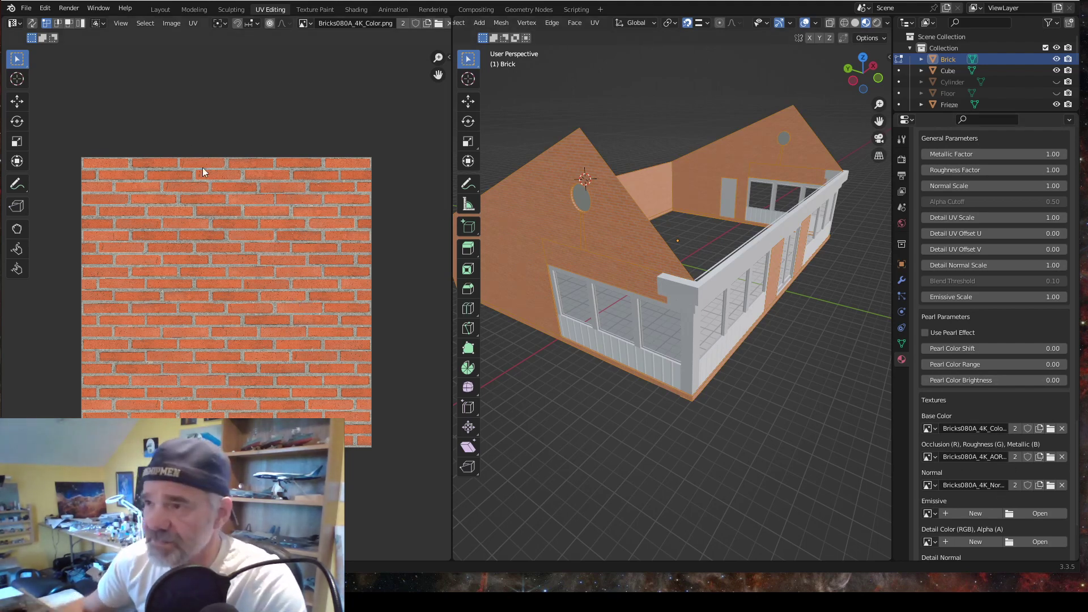
Step: Return to the Layout workspace, deselect the Brick object and examine how the brick courses meet at the building's rear corner
click(161, 9)
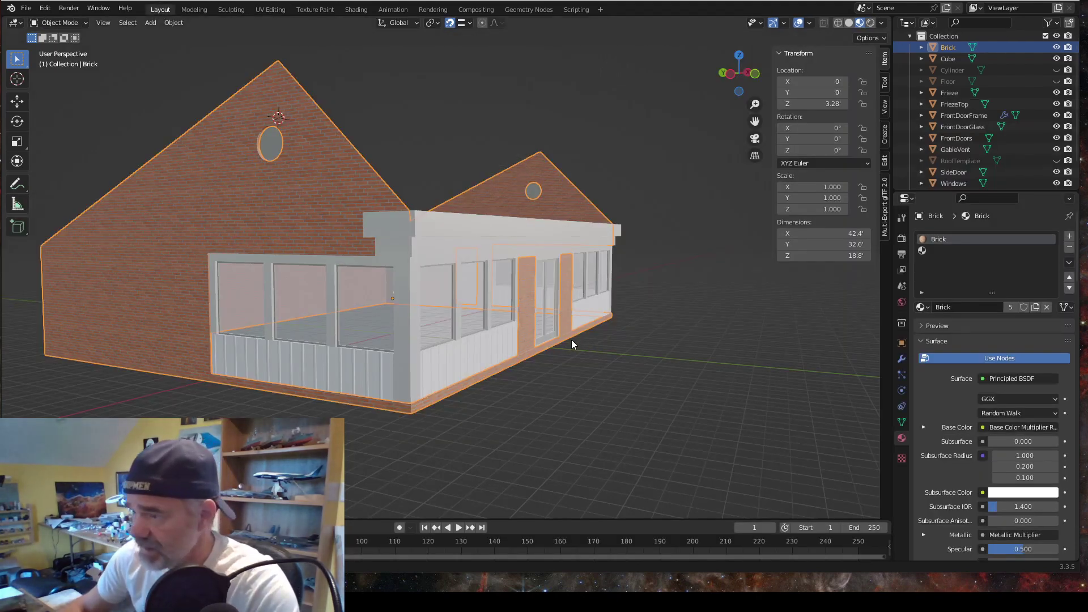
drag(572, 344, 537, 364)
click(370, 362)
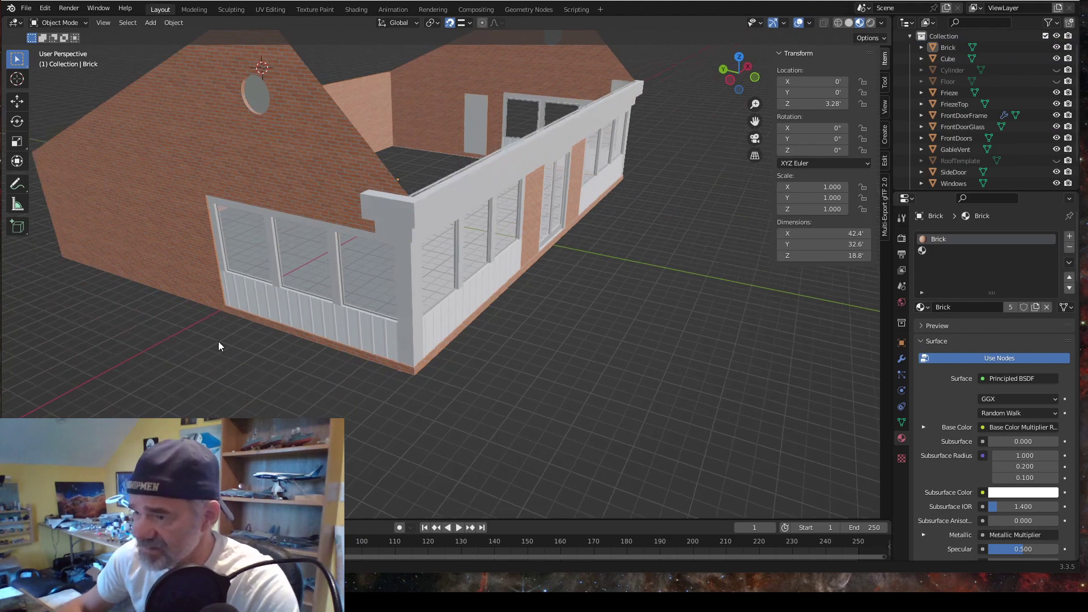
scroll(294, 342, up, 6)
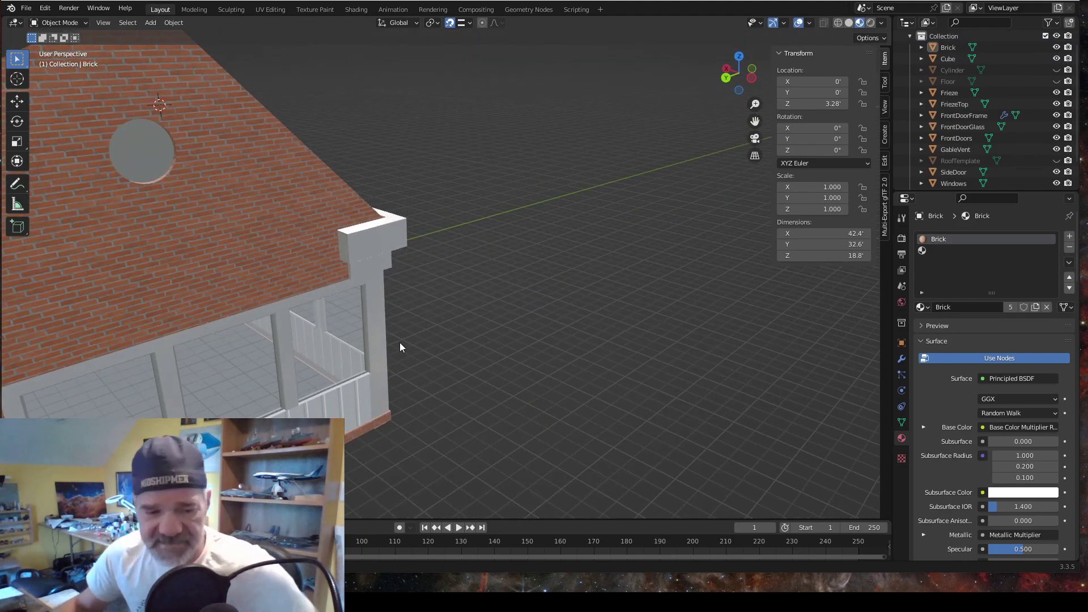
drag(325, 363, 746, 247)
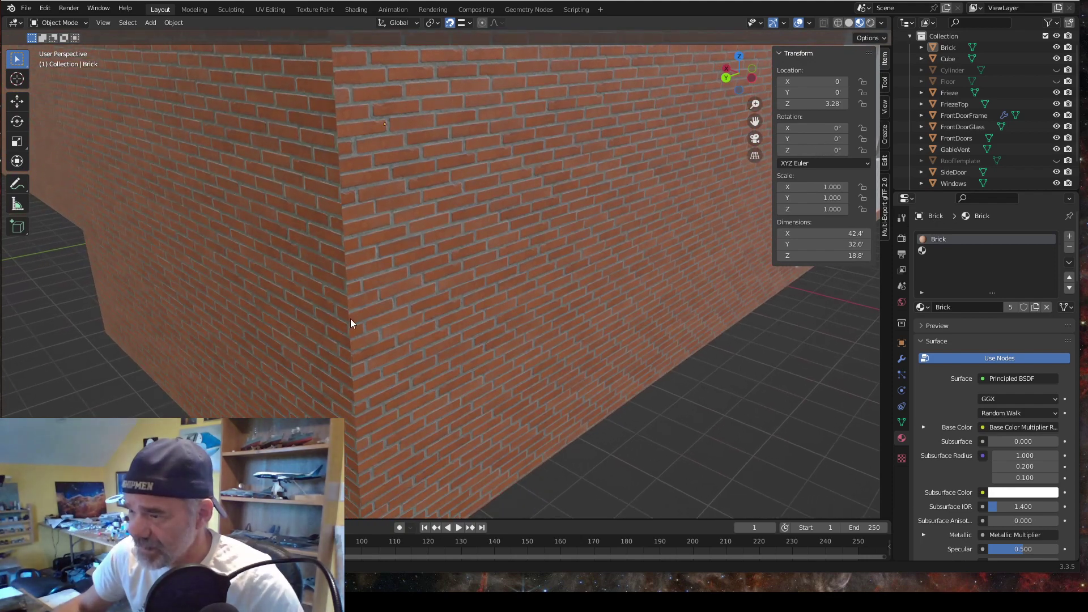
scroll(406, 343, up, 2)
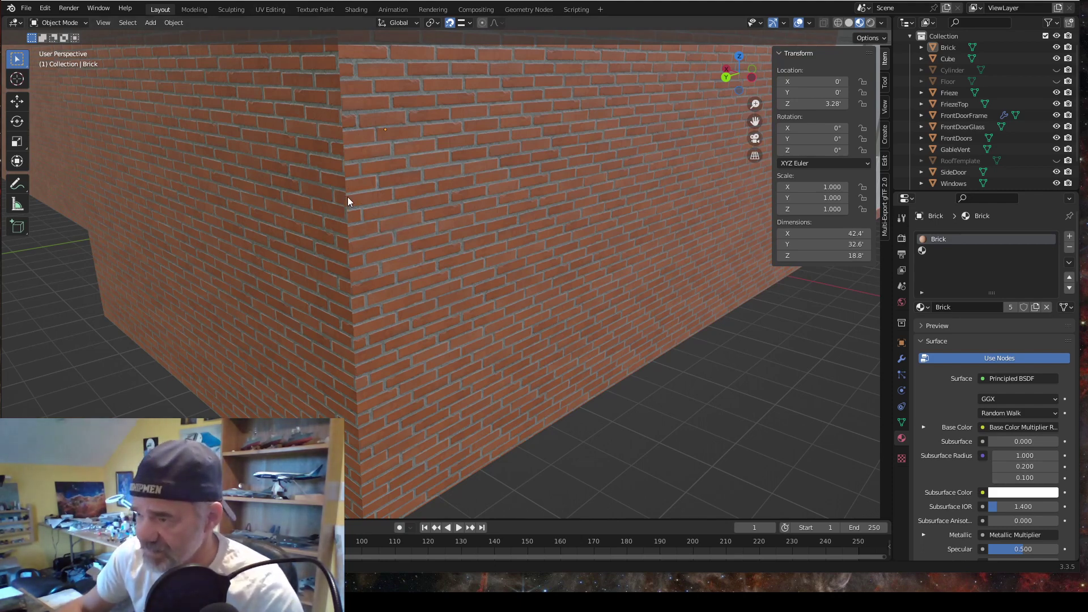
Step: In the UV Editing workspace, select only the shorter wall face at the rear corner and shift its UVs about 0.0215 along Y to align the mortar lines
click(268, 9)
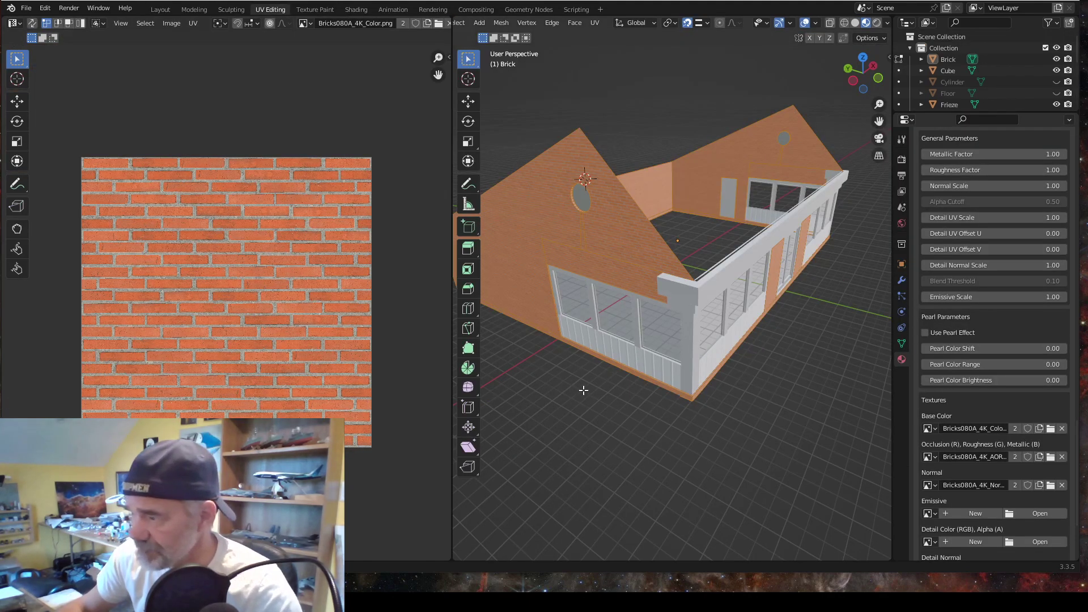
drag(584, 389, 705, 370)
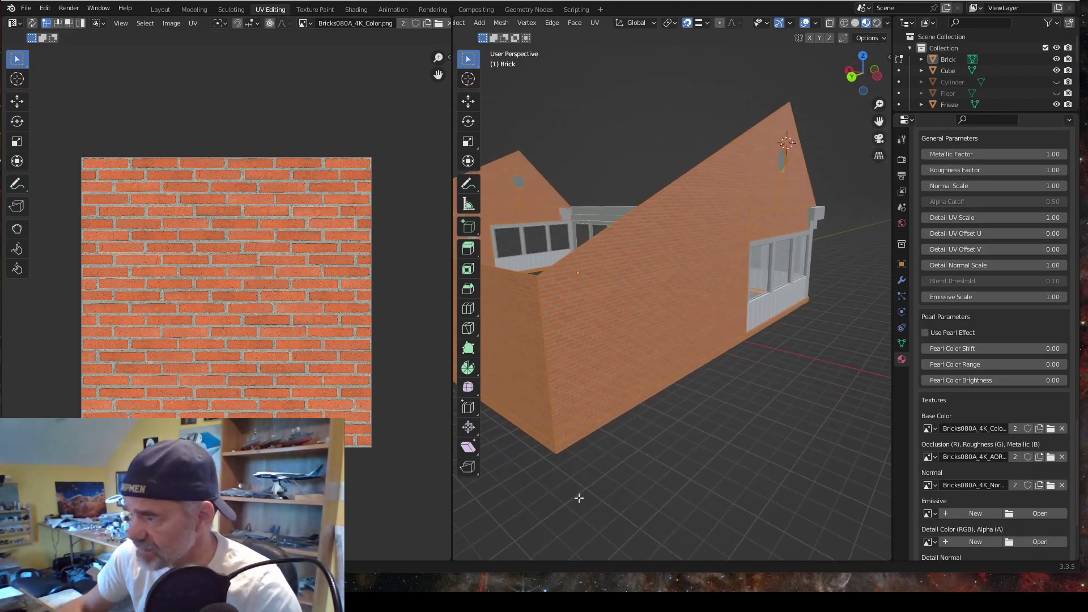
drag(576, 495, 612, 487)
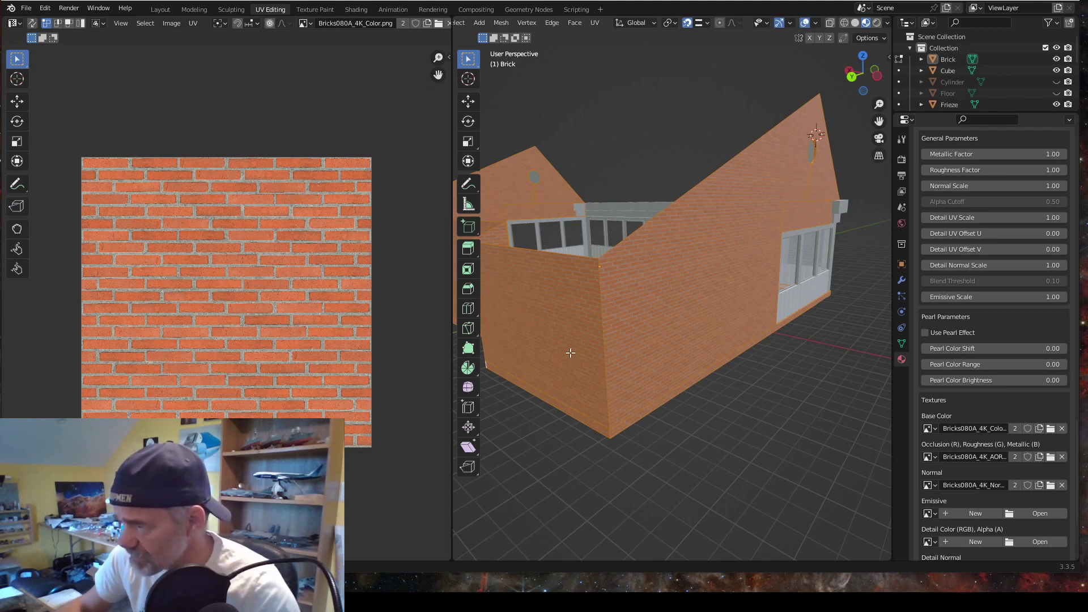
key(alt+a)
scroll(612, 356, up, 5)
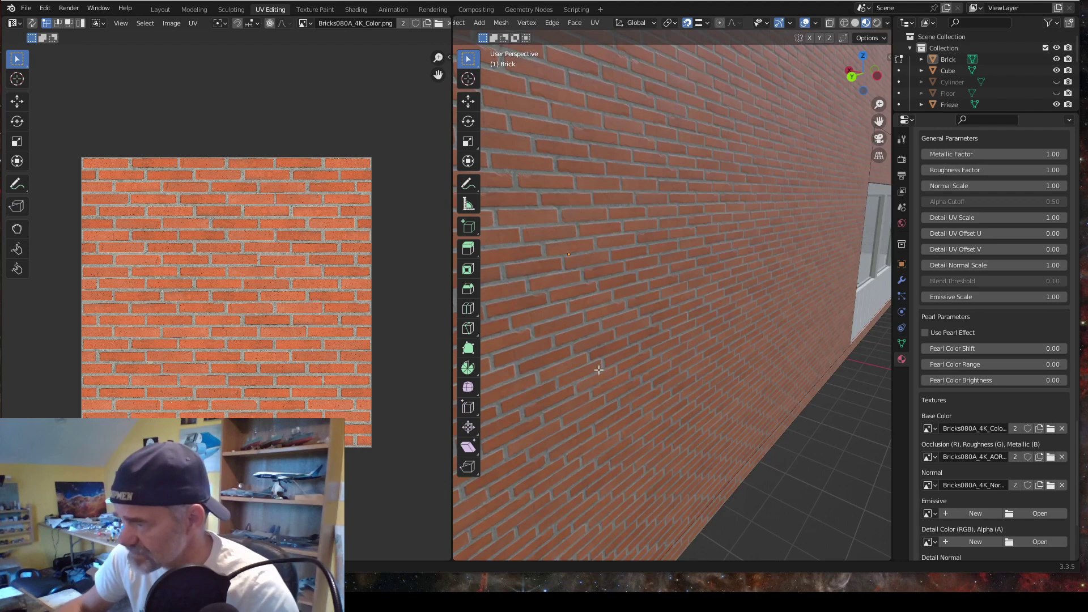
drag(599, 371, 634, 369)
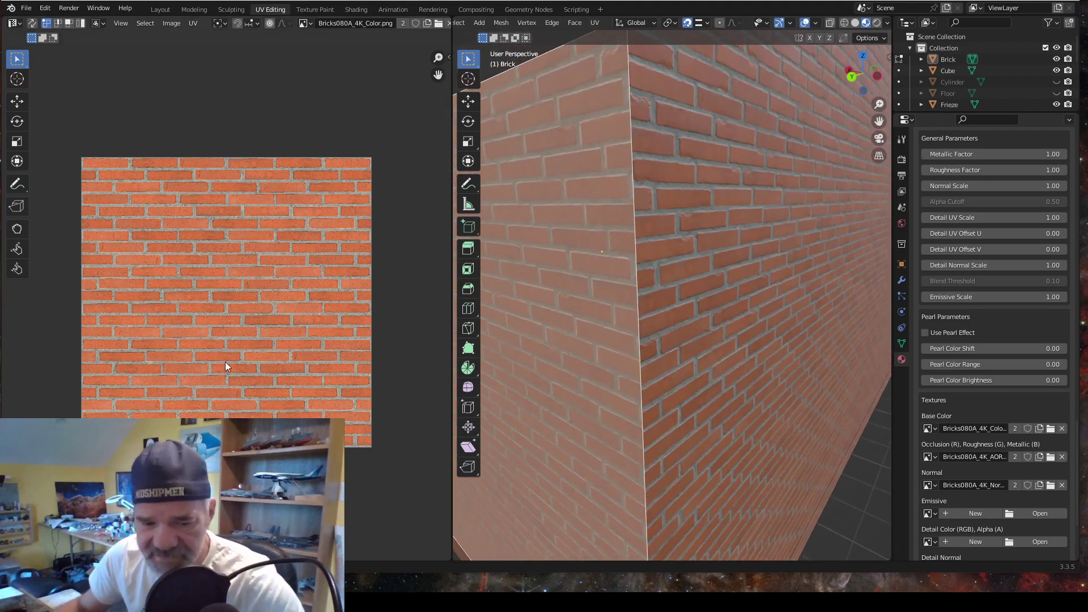
key(g)
key(y)
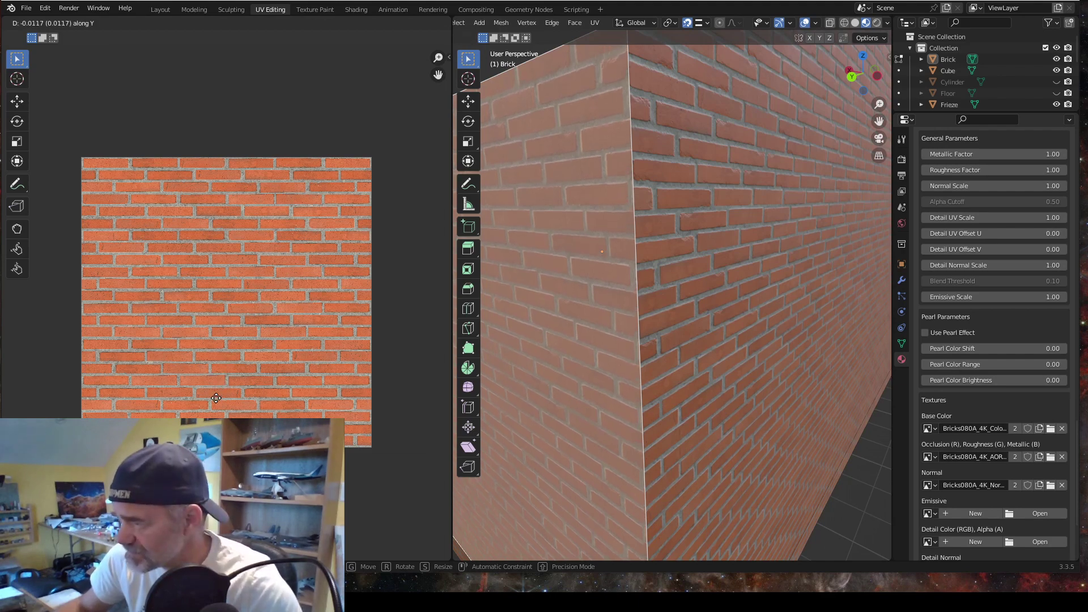
mouse_move(215, 404)
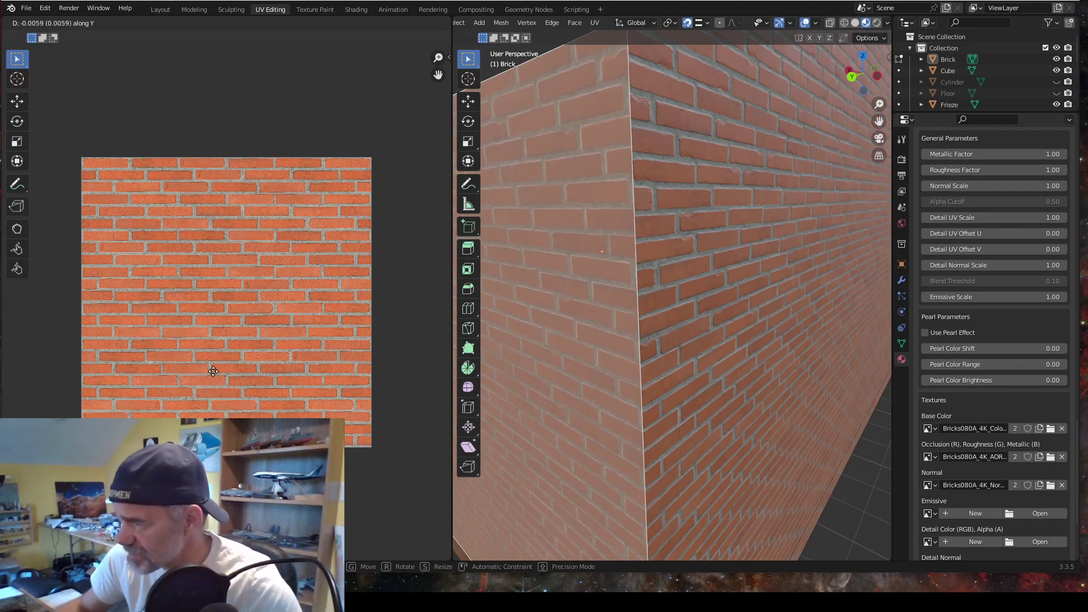
mouse_move(212, 322)
mouse_move(220, 279)
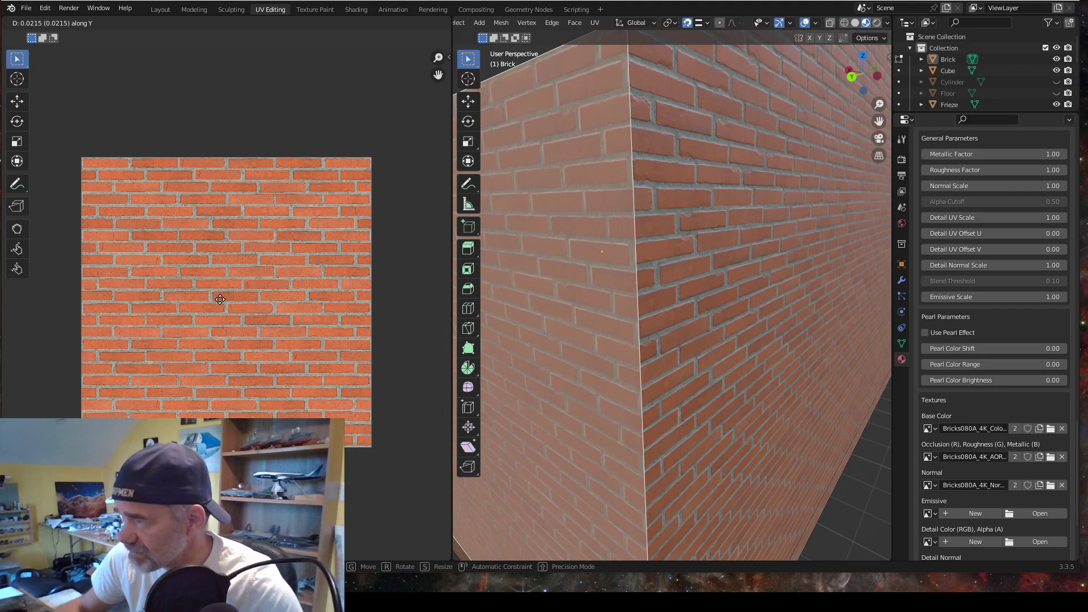
click(219, 299)
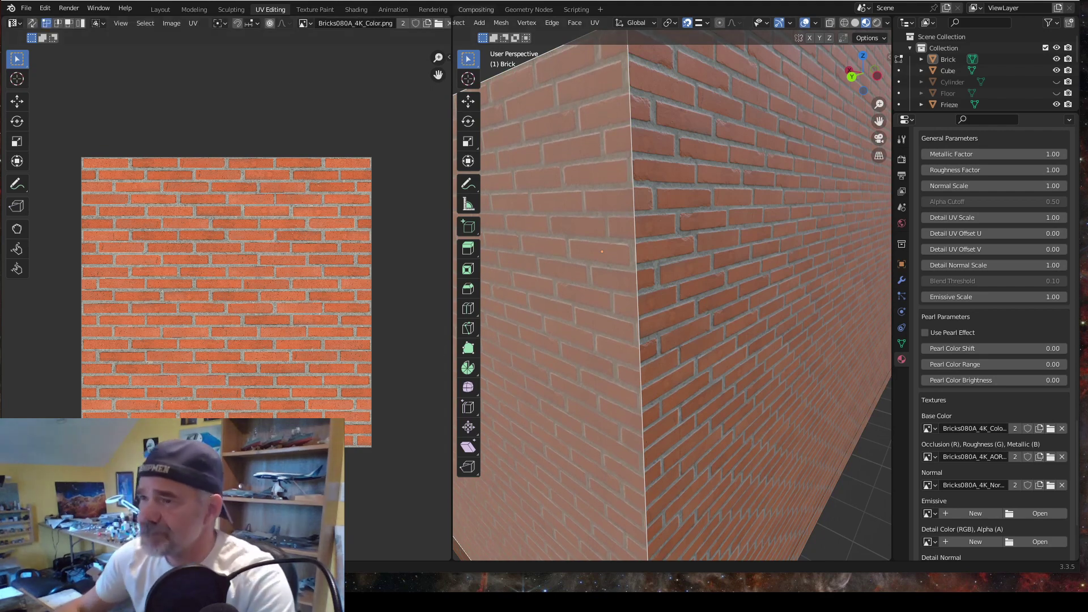
Step: Return to the Layout workspace and examine the brick alignment at the rear corner and across the whole building
click(161, 10)
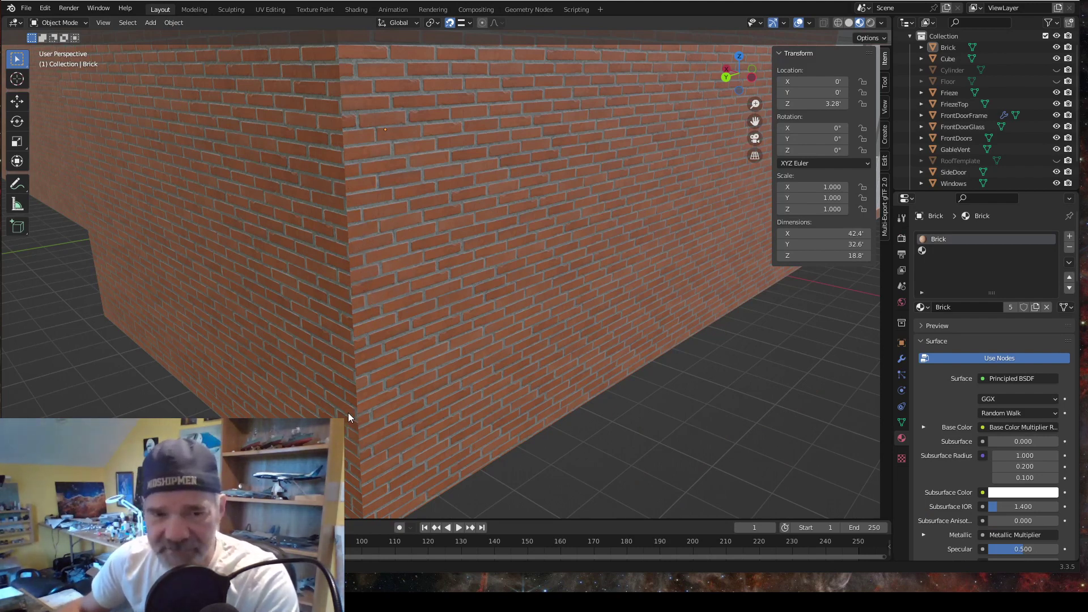
scroll(307, 191, down, 3)
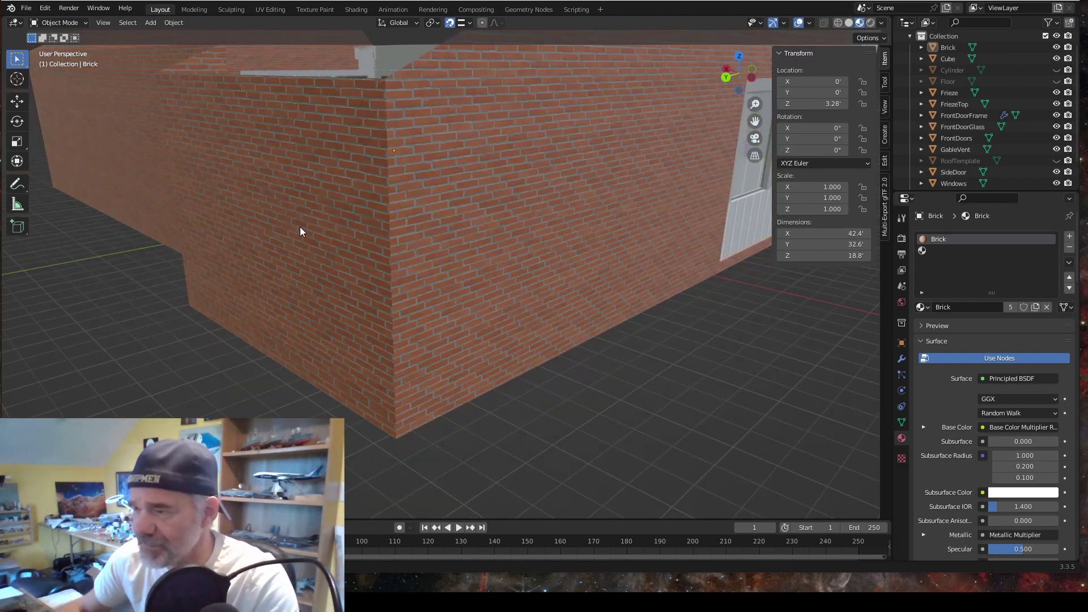
scroll(300, 231, down, 4)
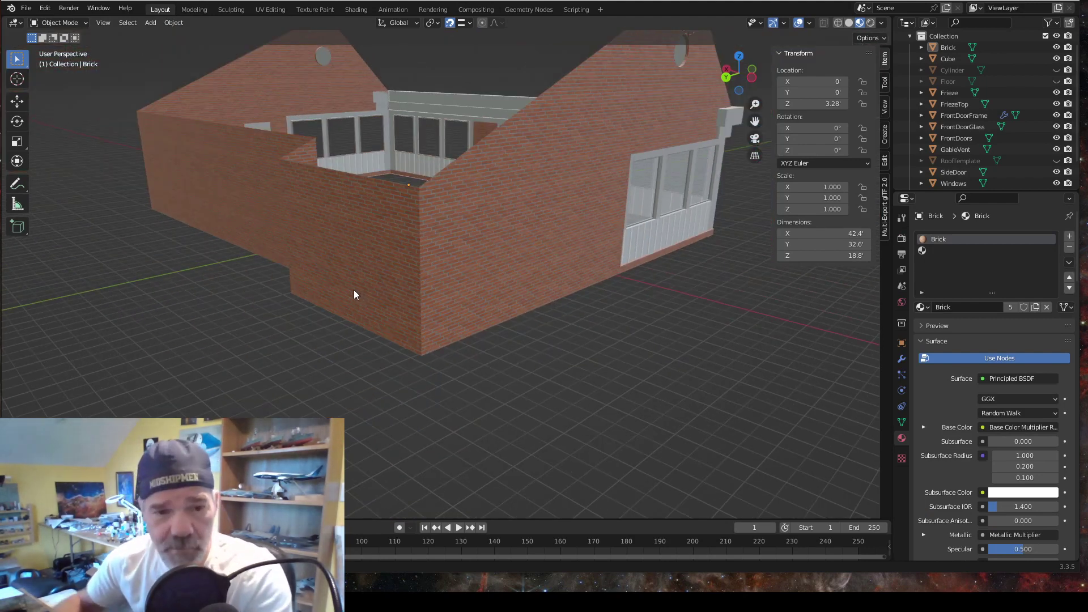